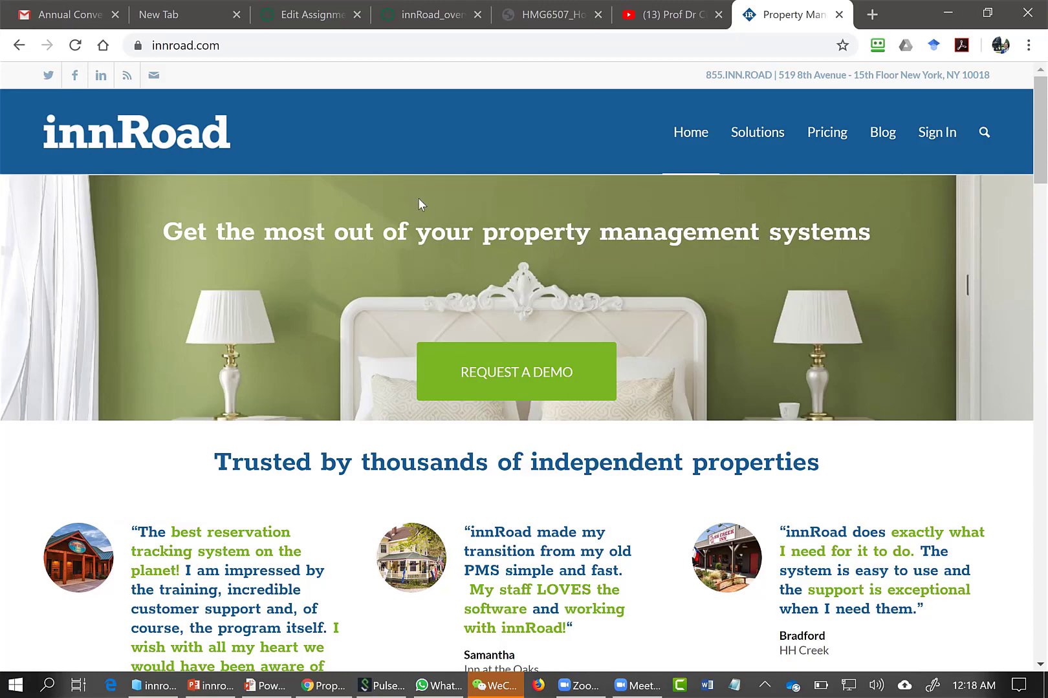
# Go to go.innroad.com, minimise the client login window to view the page behind it, and bring the login window back
pyautogui.click(346, 49)
pyautogui.write('go.inn')
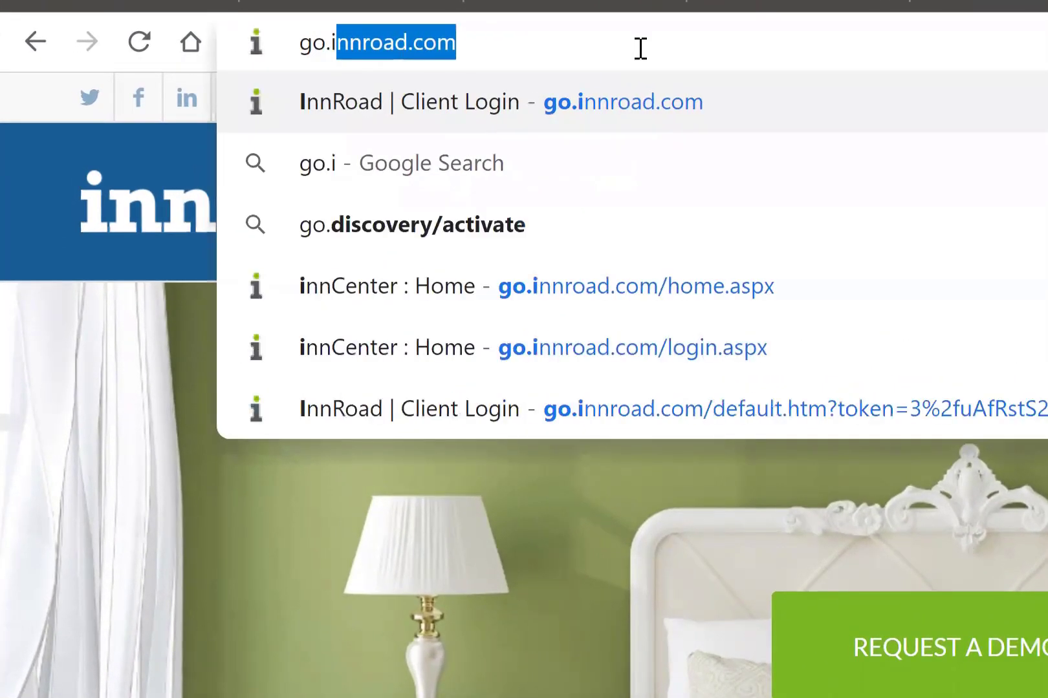
pyautogui.press('Return')
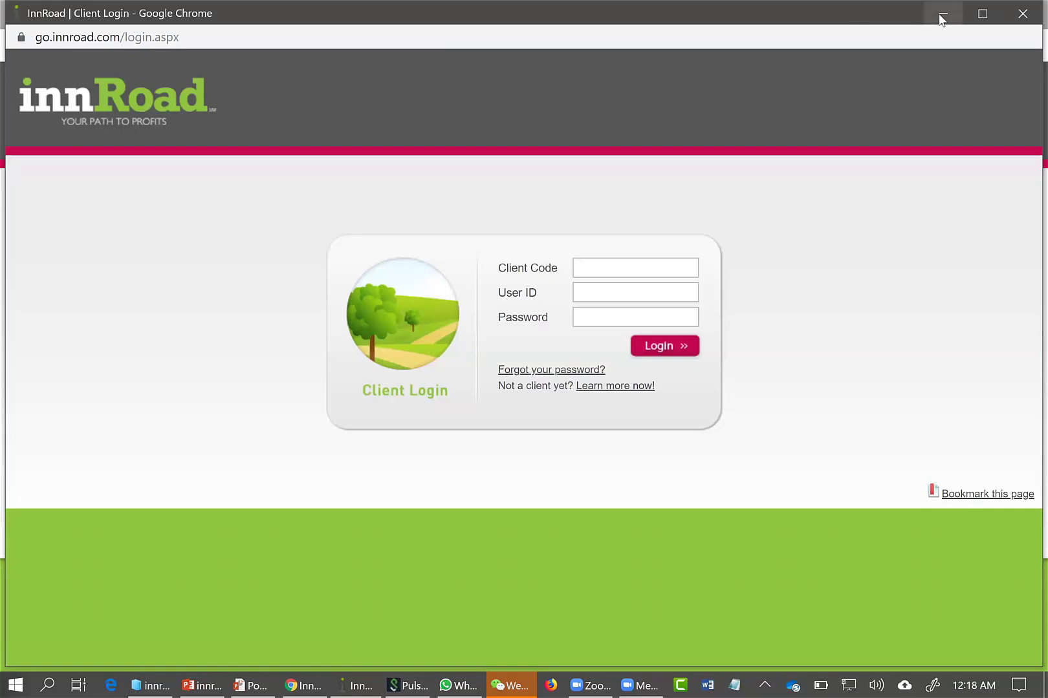
pyautogui.click(942, 13)
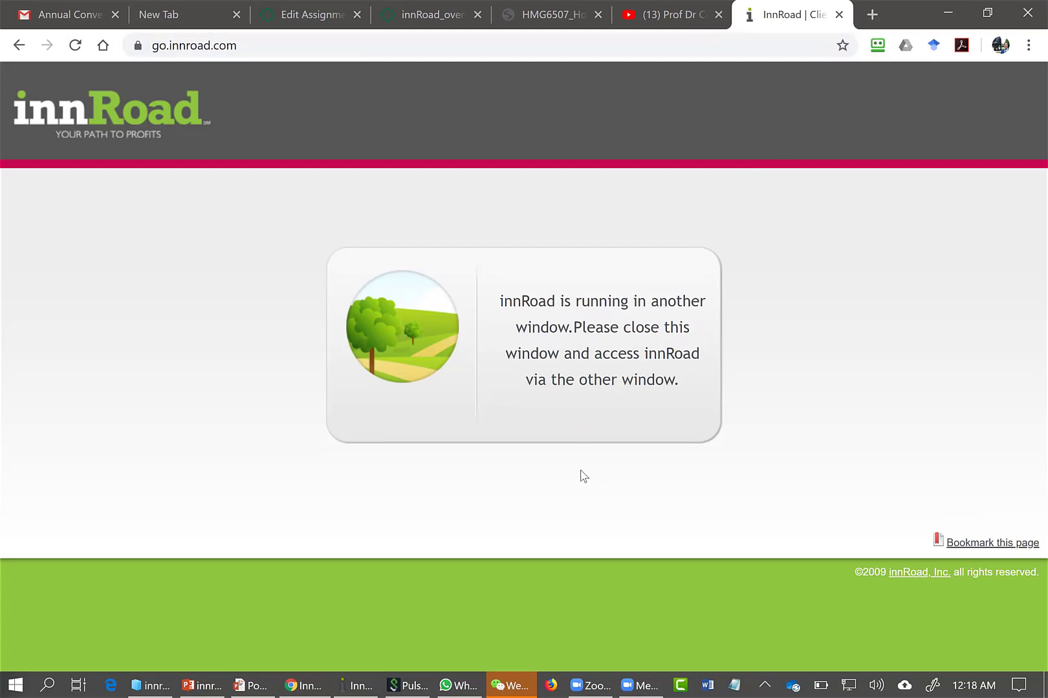
pyautogui.click(356, 684)
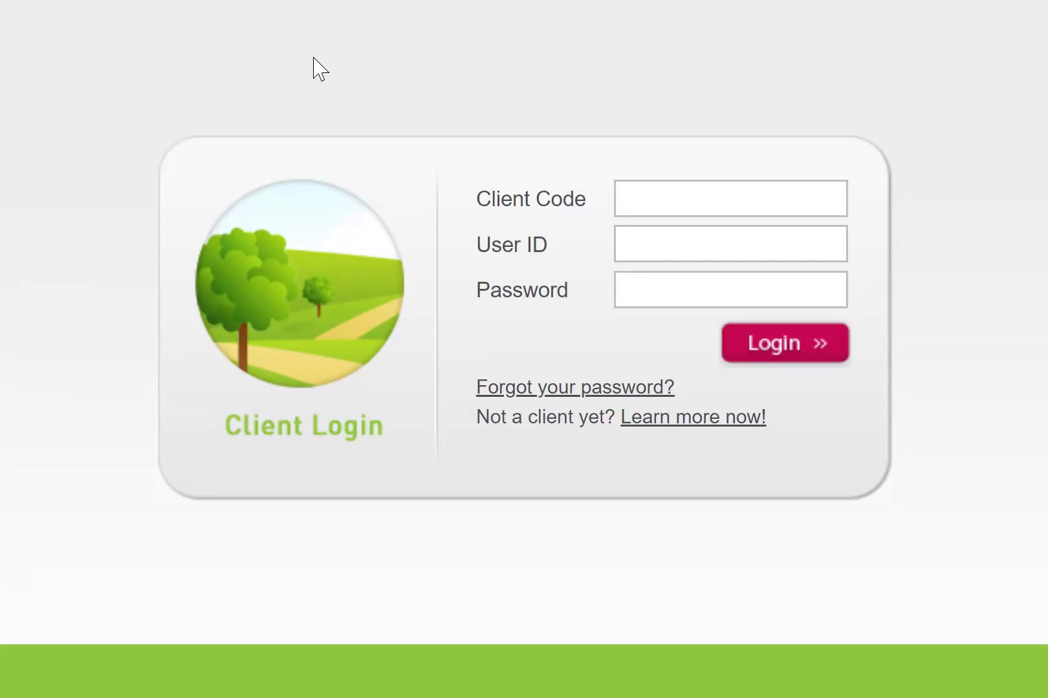
# Enter the client code and user ID in the client login form and request a reset of the forgotten password
pyautogui.click(690, 253)
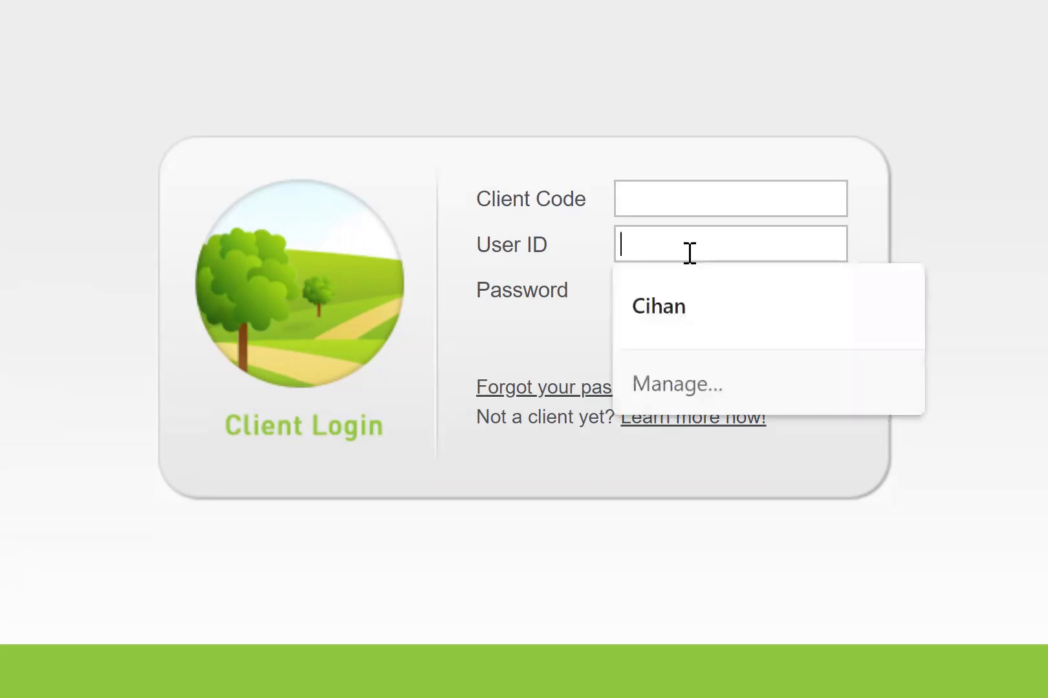
pyautogui.click(677, 194)
pyautogui.write('ipb')
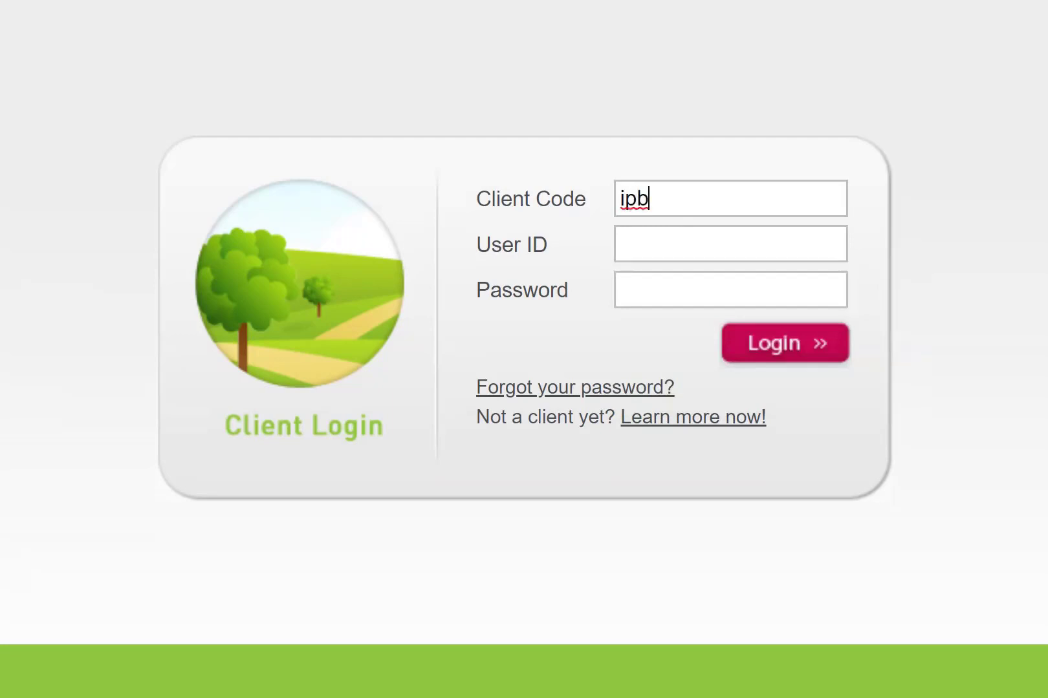
pyautogui.click(657, 250)
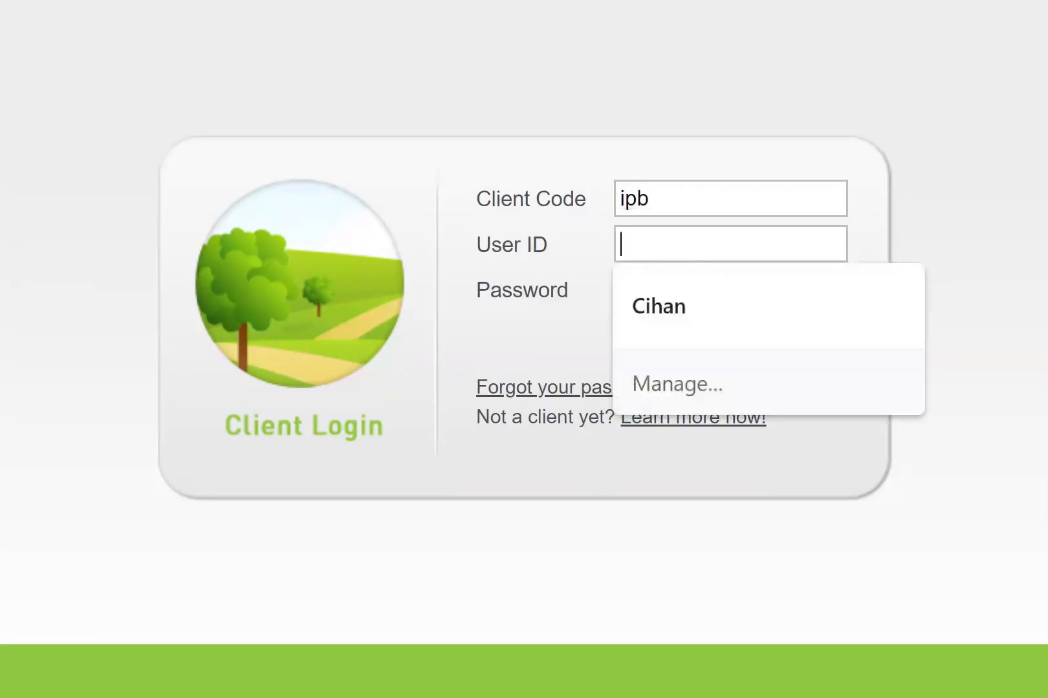
pyautogui.write('cihan')
pyautogui.press('Tab')
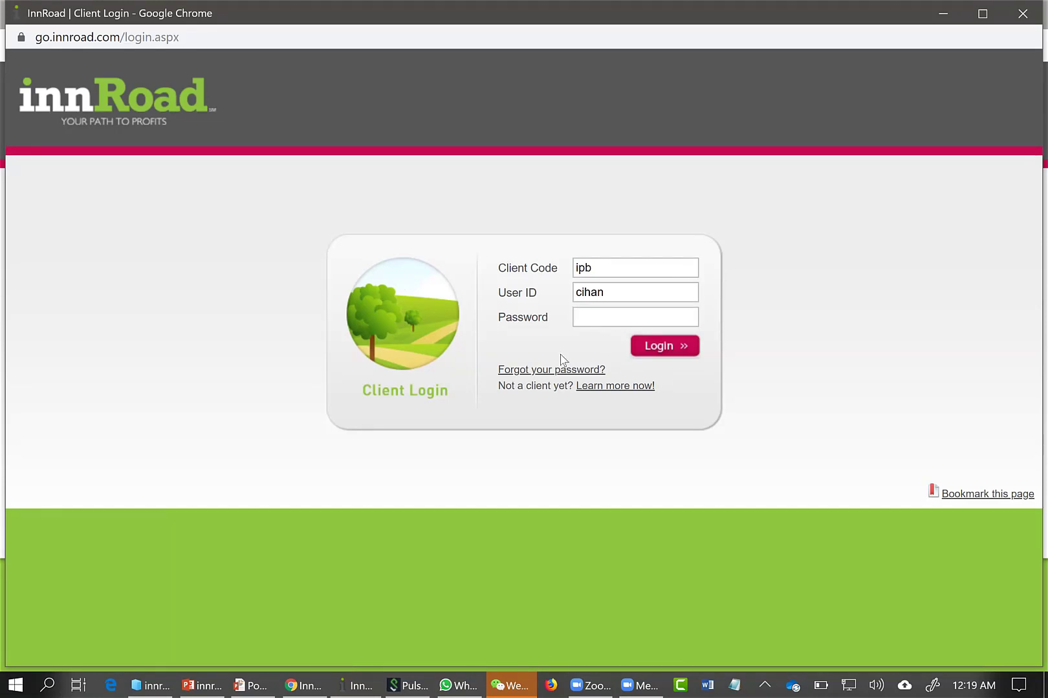
pyautogui.click(556, 372)
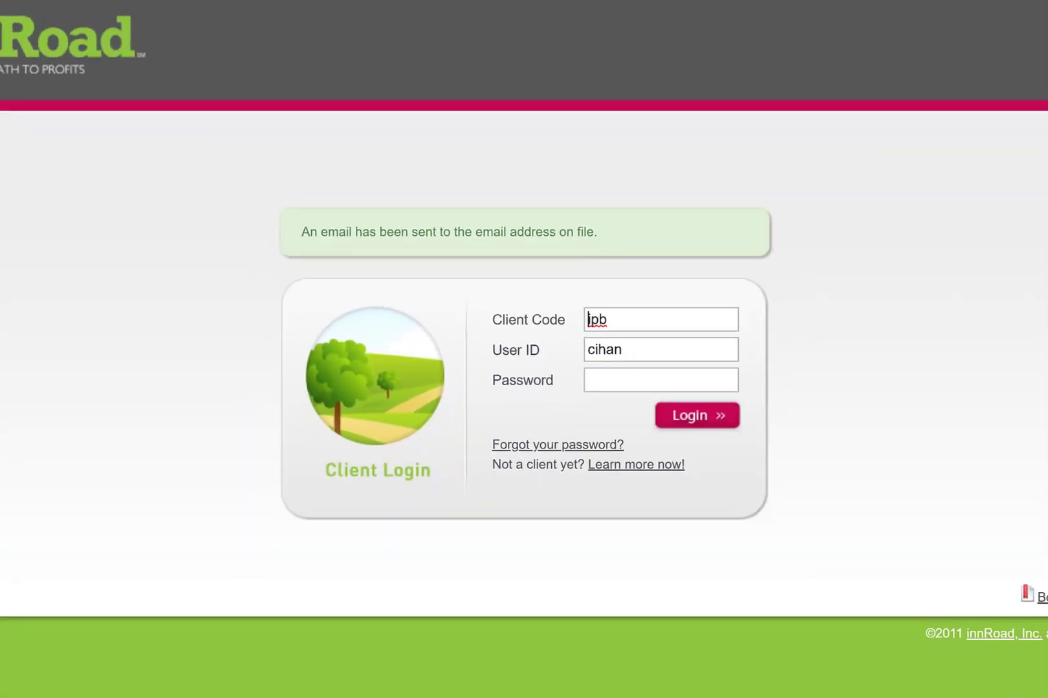
# Switch to Gmail, refresh the inbox, open the Password Reset Request message and follow its Reset Password link
pyautogui.click(302, 682)
pyautogui.click(236, 608)
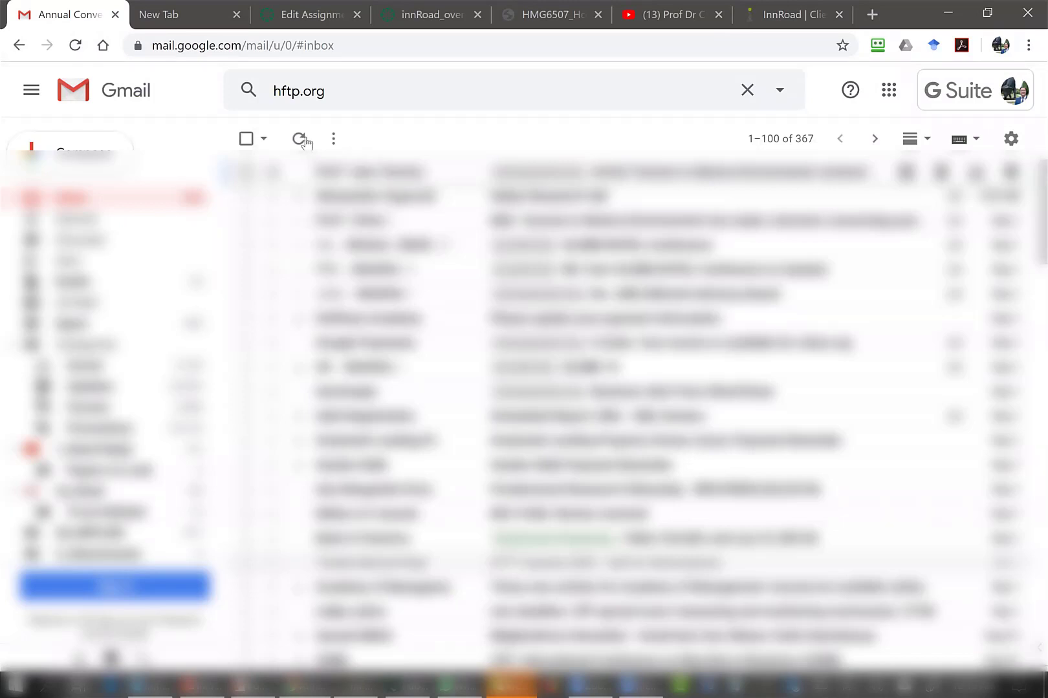
pyautogui.click(299, 139)
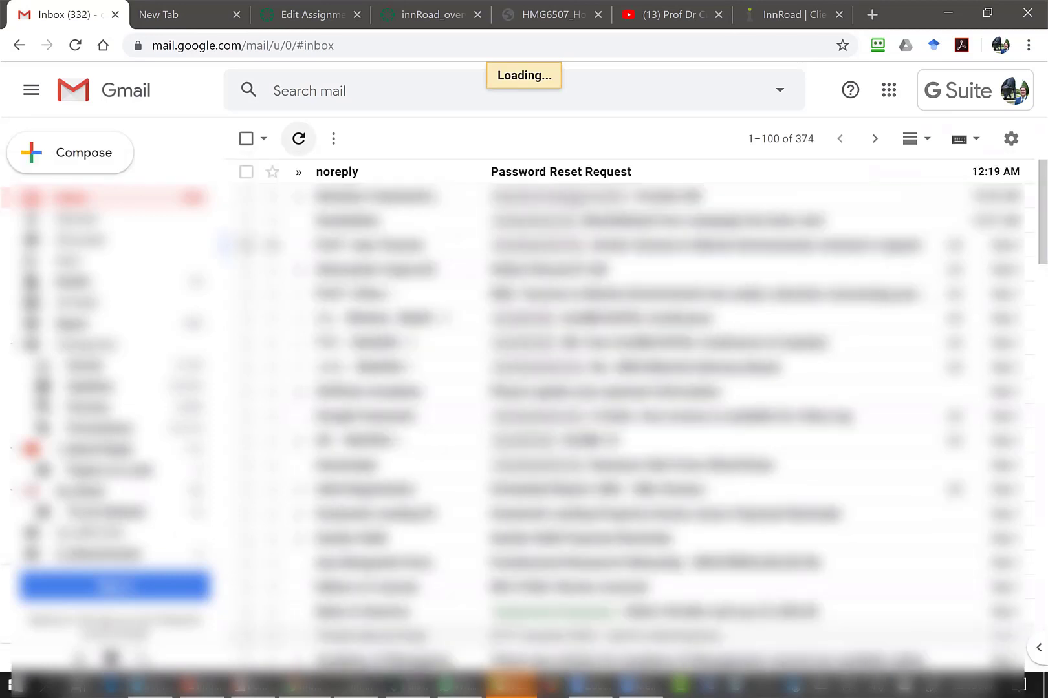
pyautogui.click(538, 178)
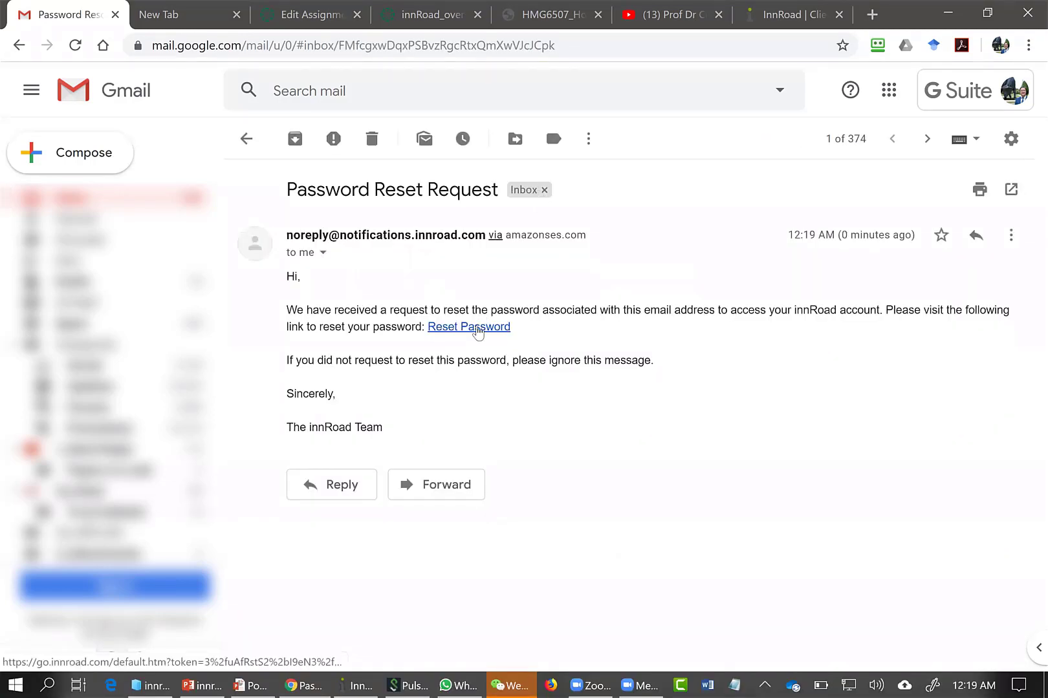
pyautogui.click(480, 328)
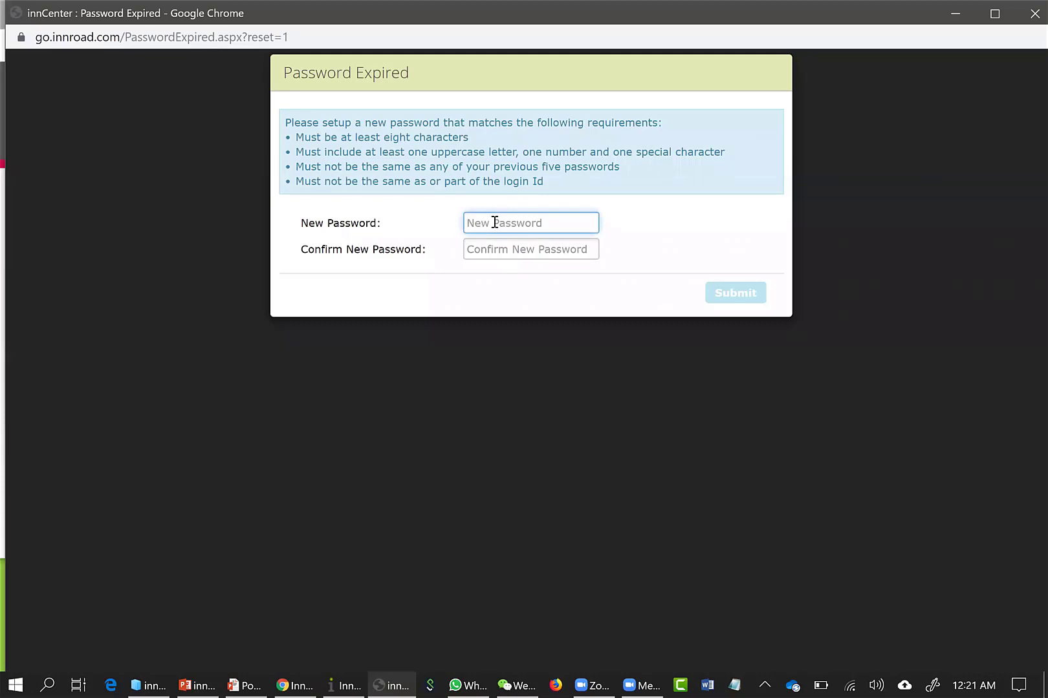
pyautogui.write('****')
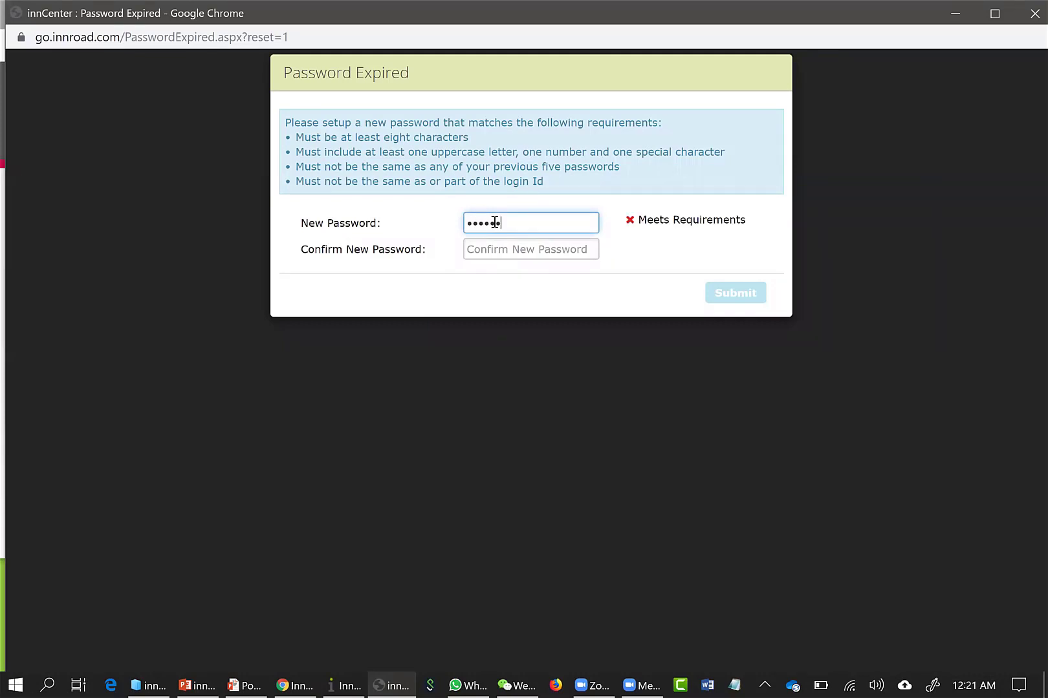
pyautogui.press('BackSpace')
pyautogui.press('BackSpace')
pyautogui.press('BackSpace')
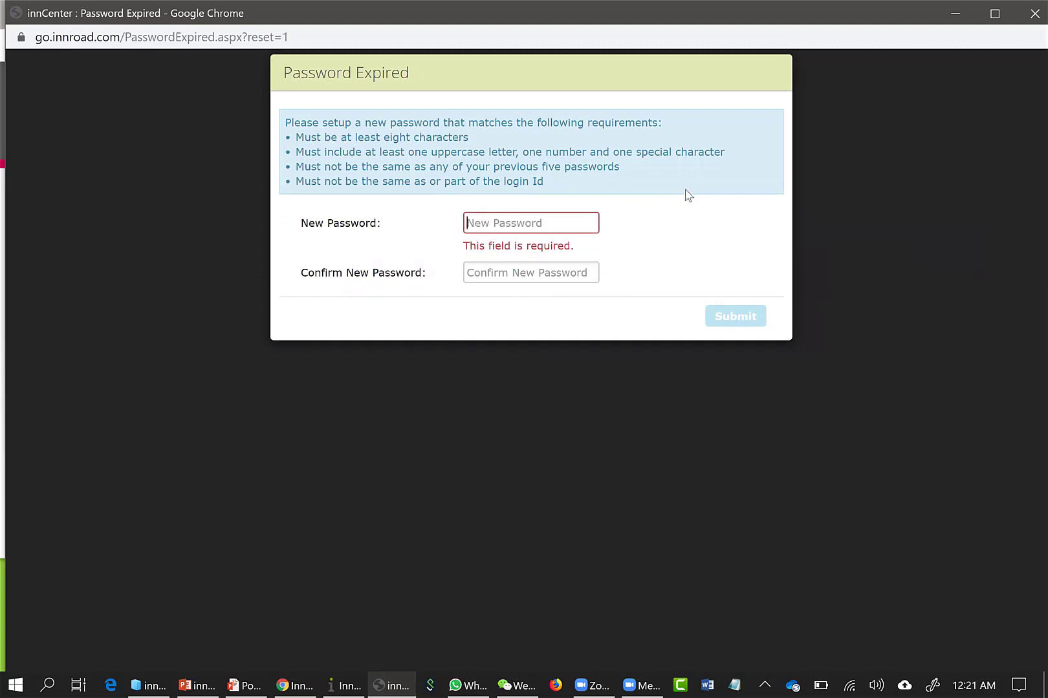
# Enter the new account password, repeat it in the Confirm New Password field and submit the change
pyautogui.write('****')
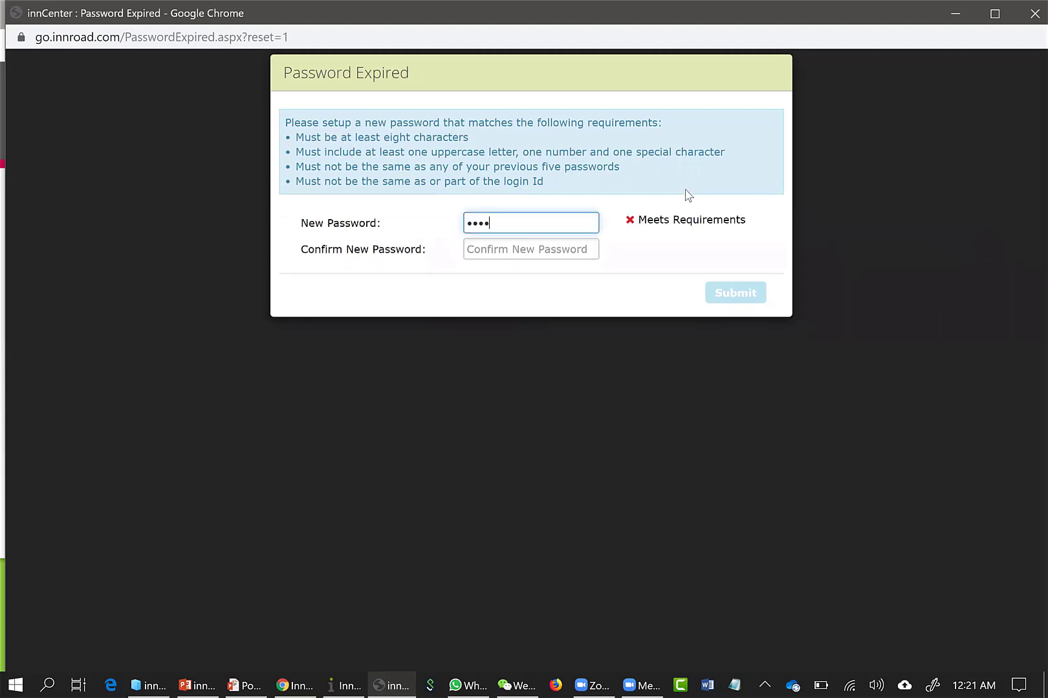
pyautogui.write('*****')
pyautogui.press('Tab')
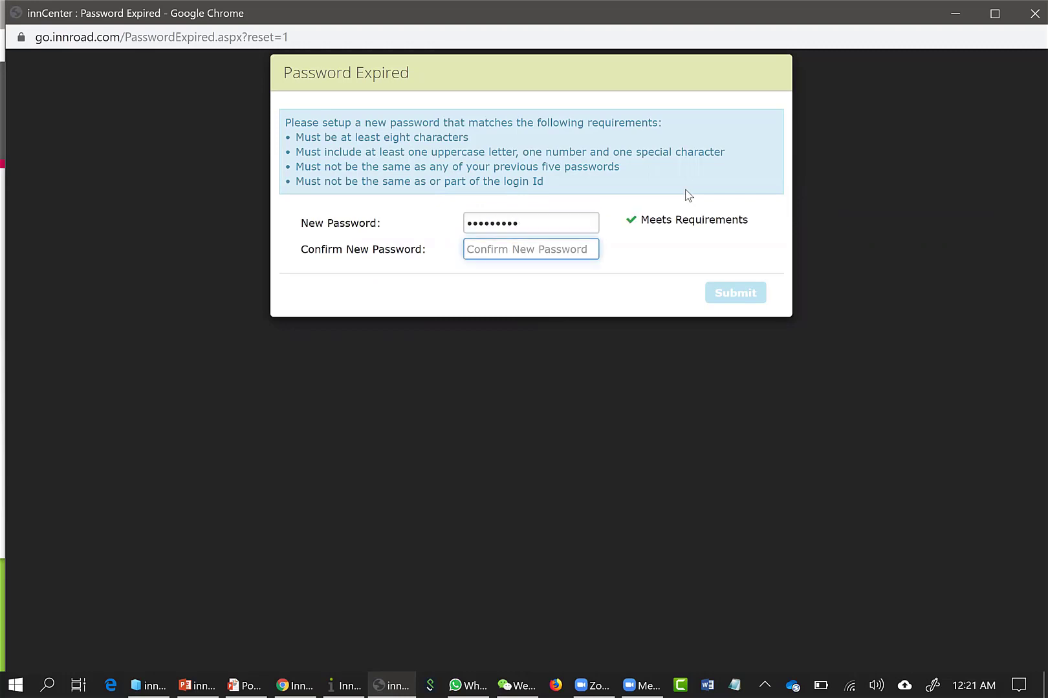
pyautogui.write('*********')
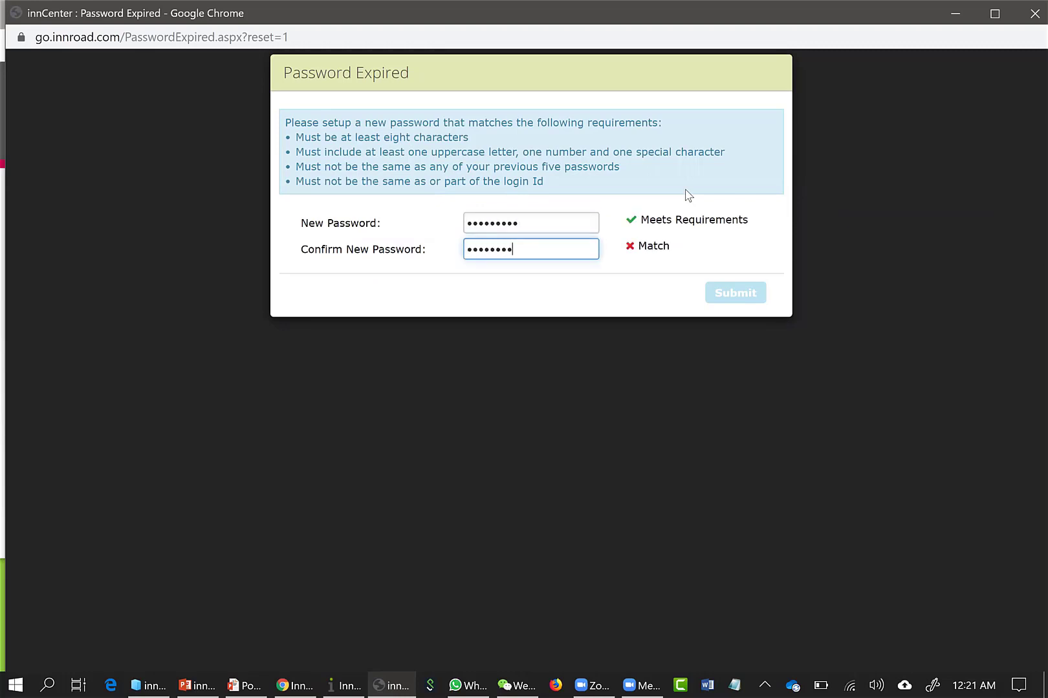
pyautogui.click(745, 296)
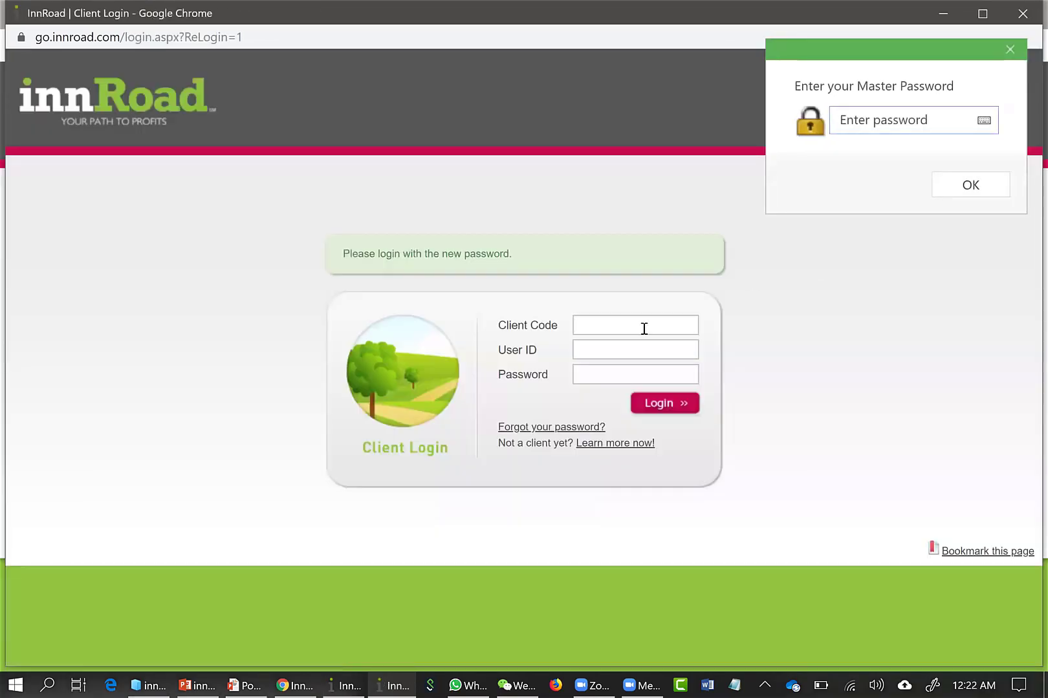
# Log in to innRoad with the client code, the user ID and the new account password
pyautogui.click(643, 328)
pyautogui.write('ipb')
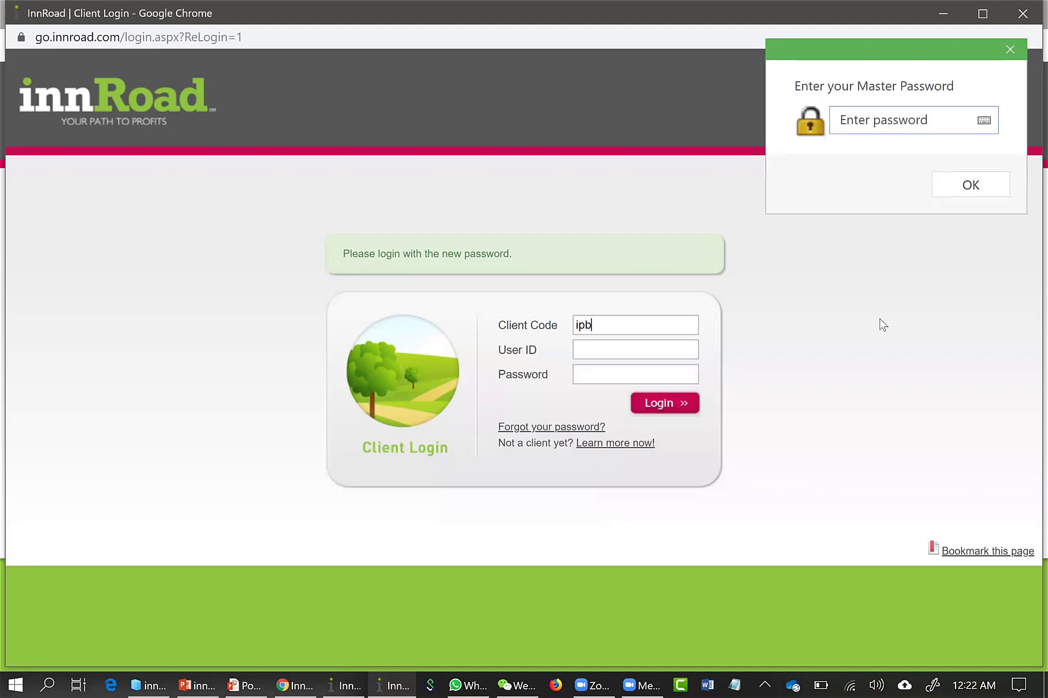
pyautogui.press('Tab')
pyautogui.write('cihan')
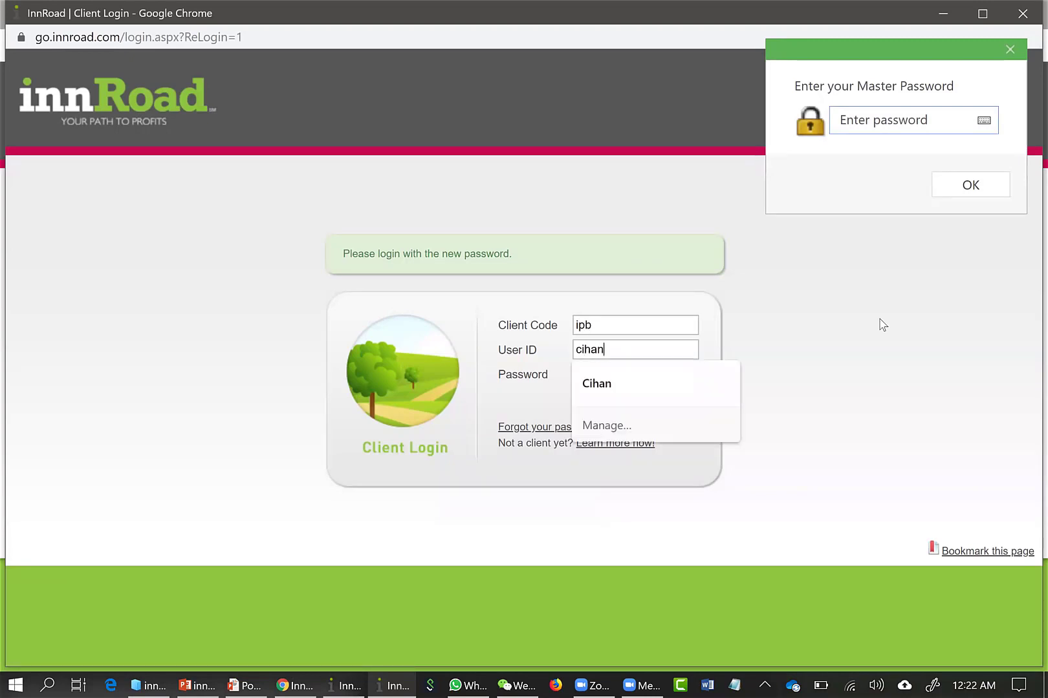
pyautogui.press('Tab')
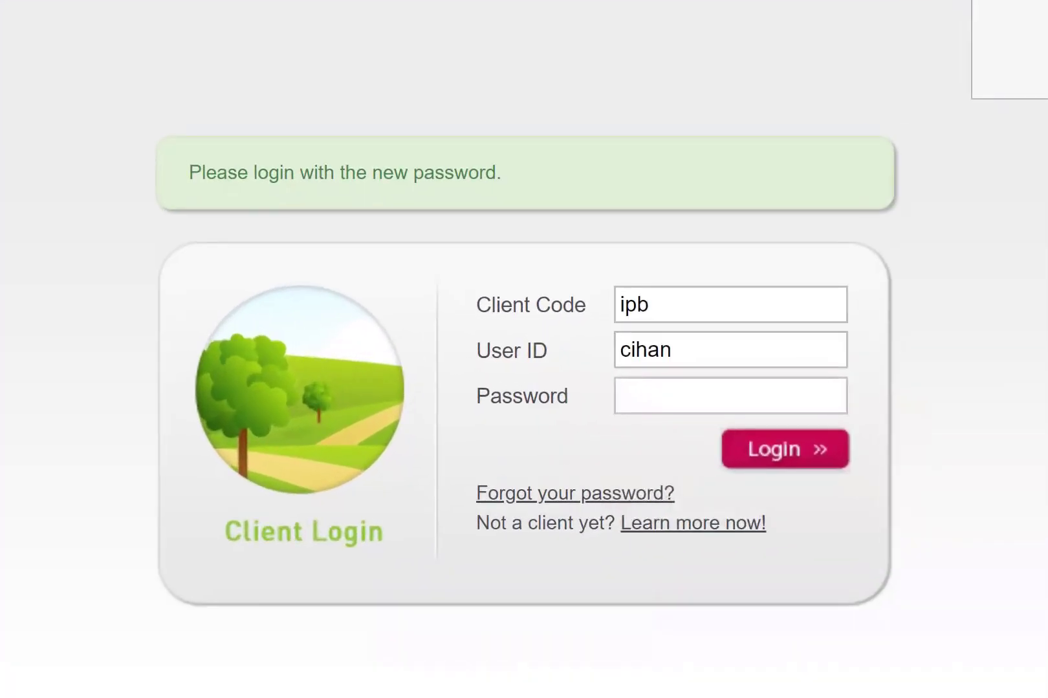
pyautogui.write('•••••••••')
pyautogui.click(830, 461)
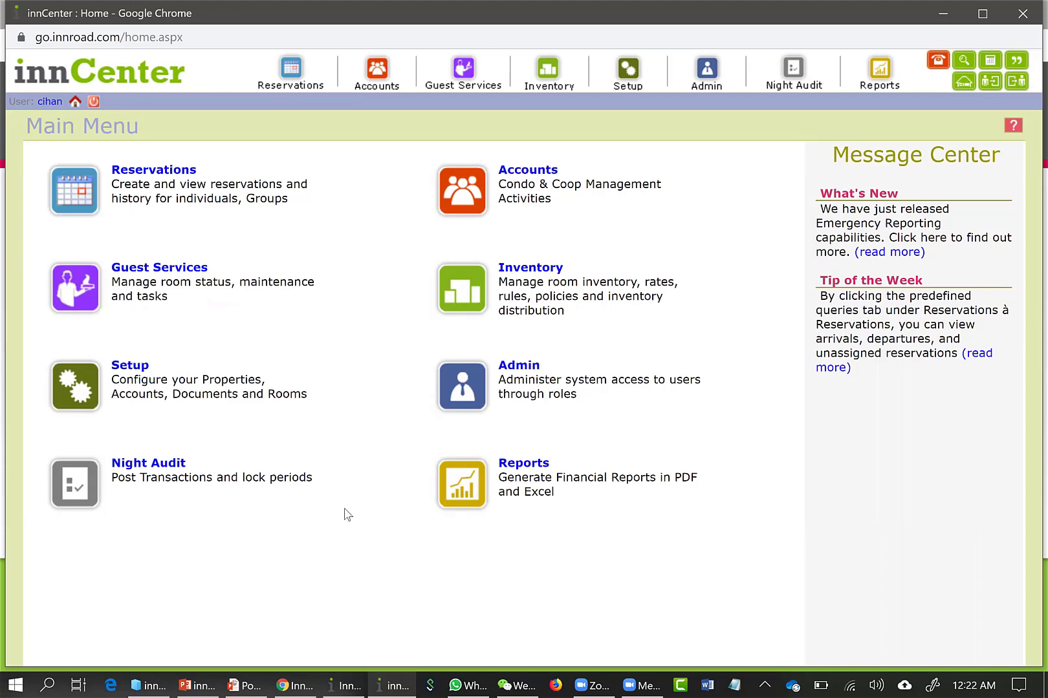
# Search for "innroaduniversity" in a new browser tab and open the InnRoad University website
pyautogui.click(299, 683)
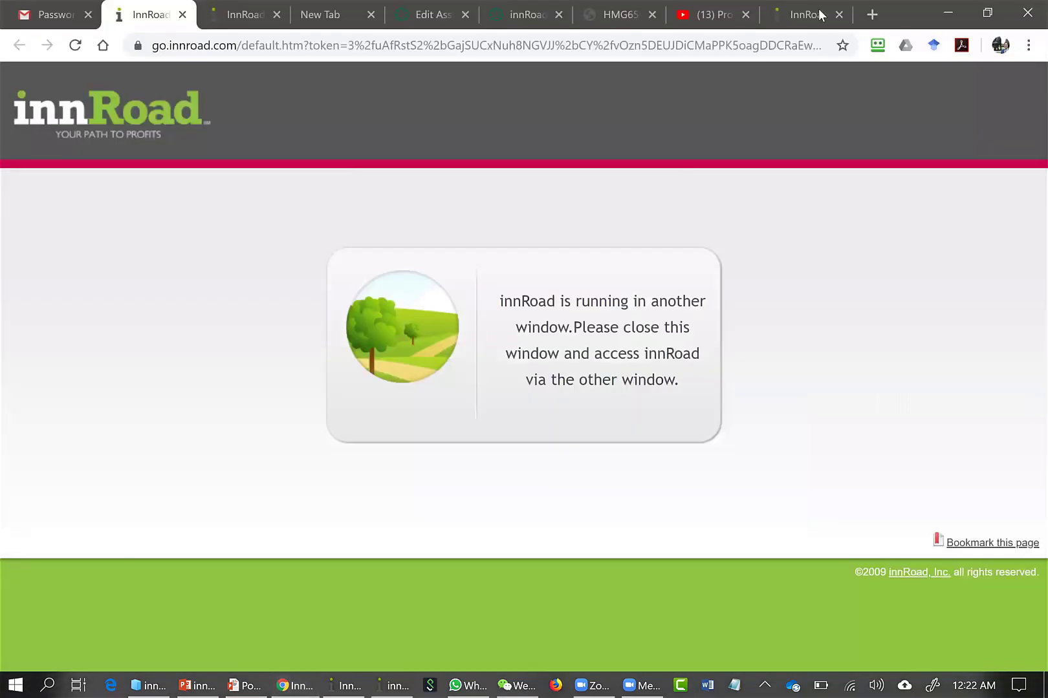
pyautogui.click(872, 14)
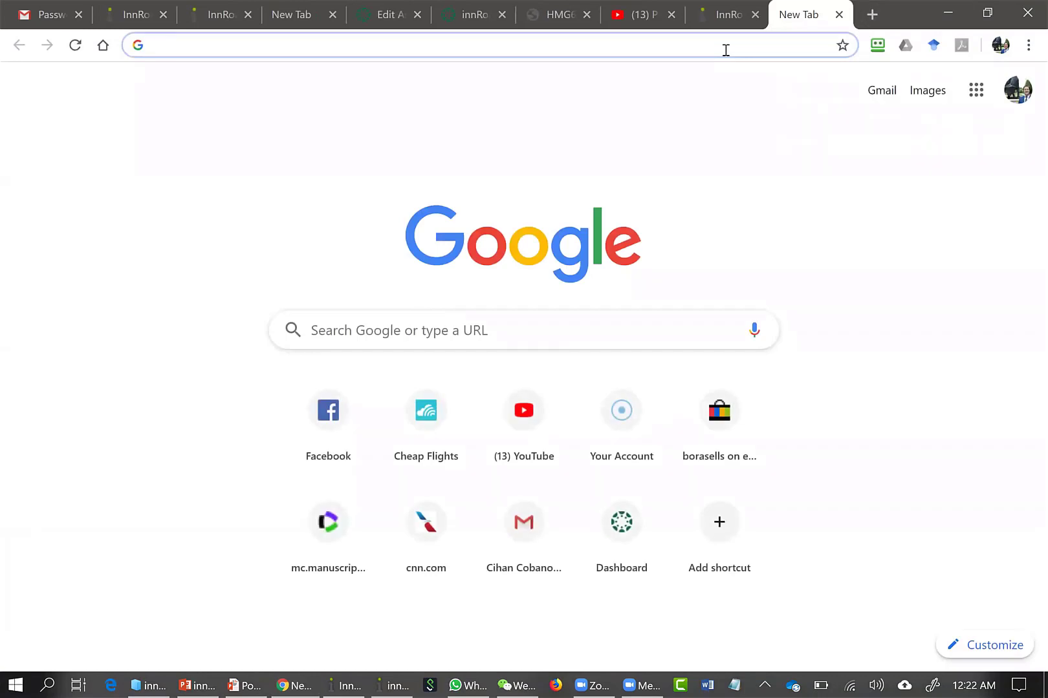
pyautogui.write('innroaduniver')
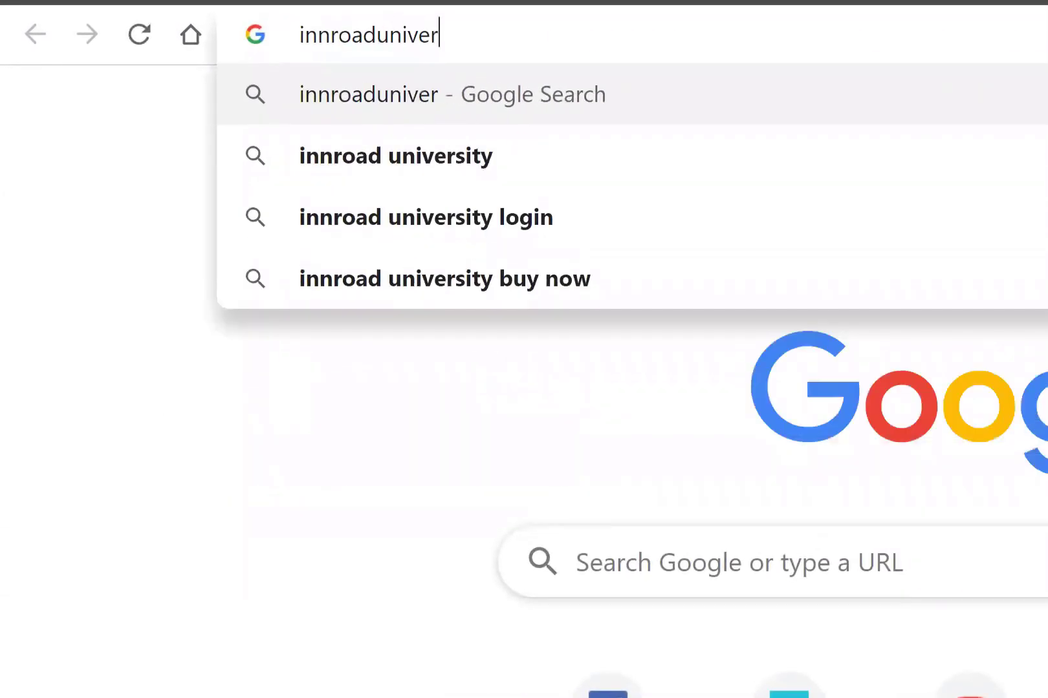
pyautogui.write('sity')
pyautogui.press('Return')
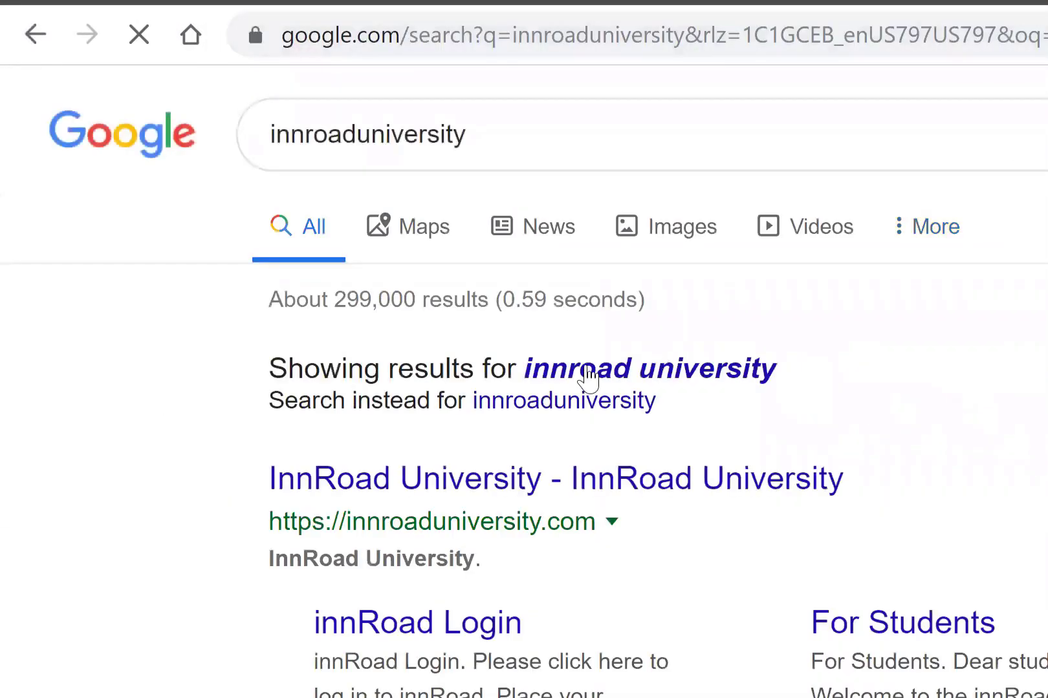
pyautogui.click(536, 496)
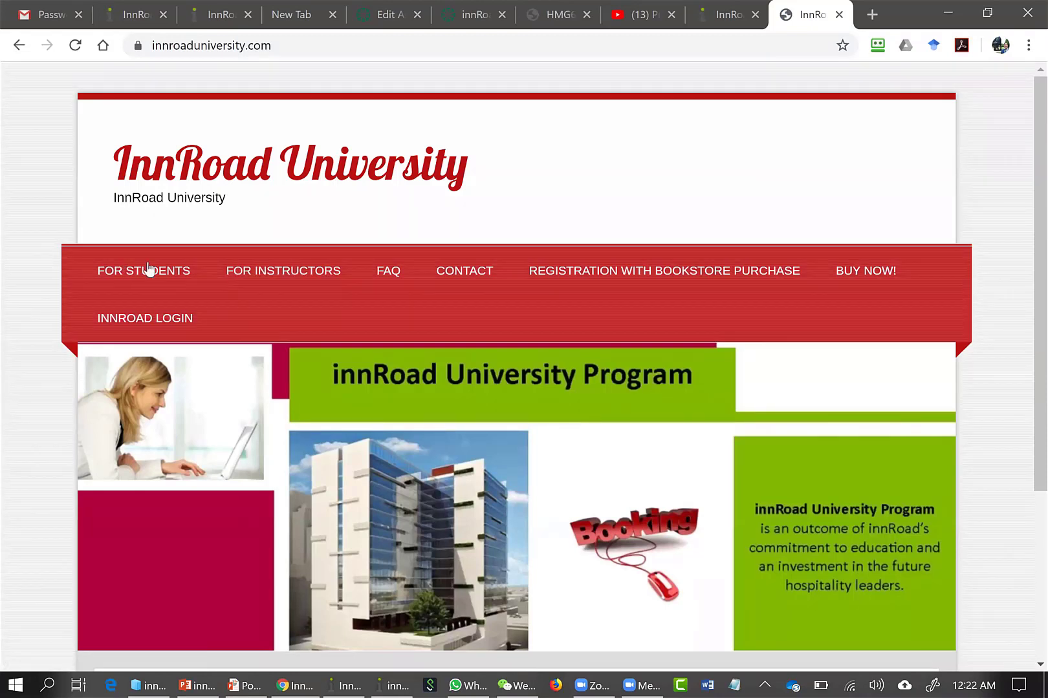
# Open the student Exercises page and review the list of exercises with their step-by-step instructions
pyautogui.moveTo(149, 271)
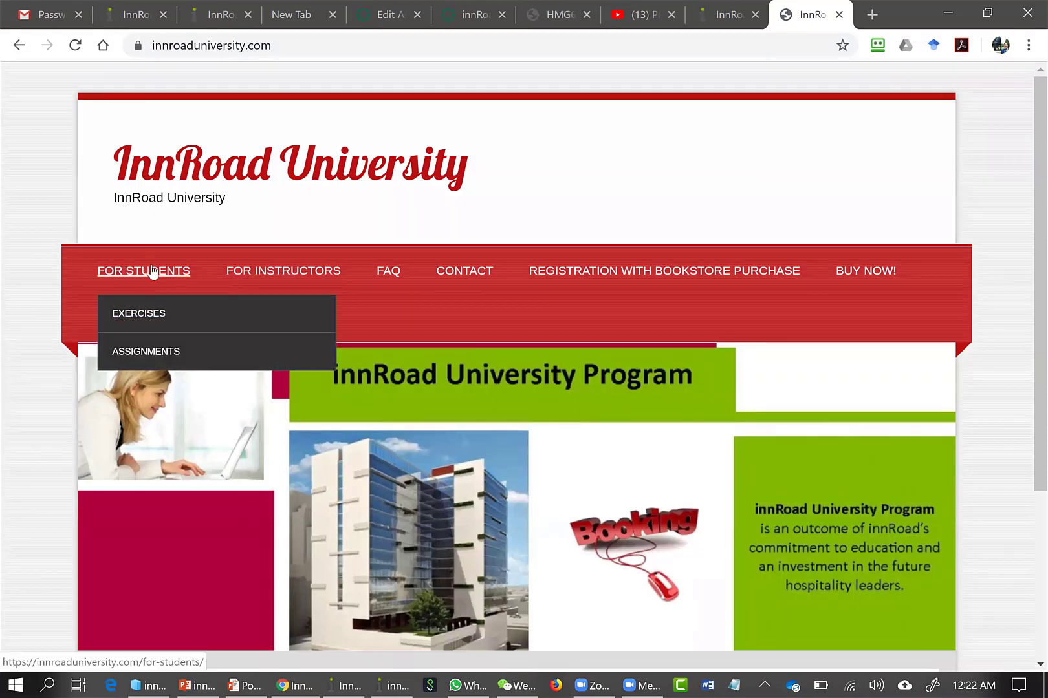
pyautogui.click(139, 321)
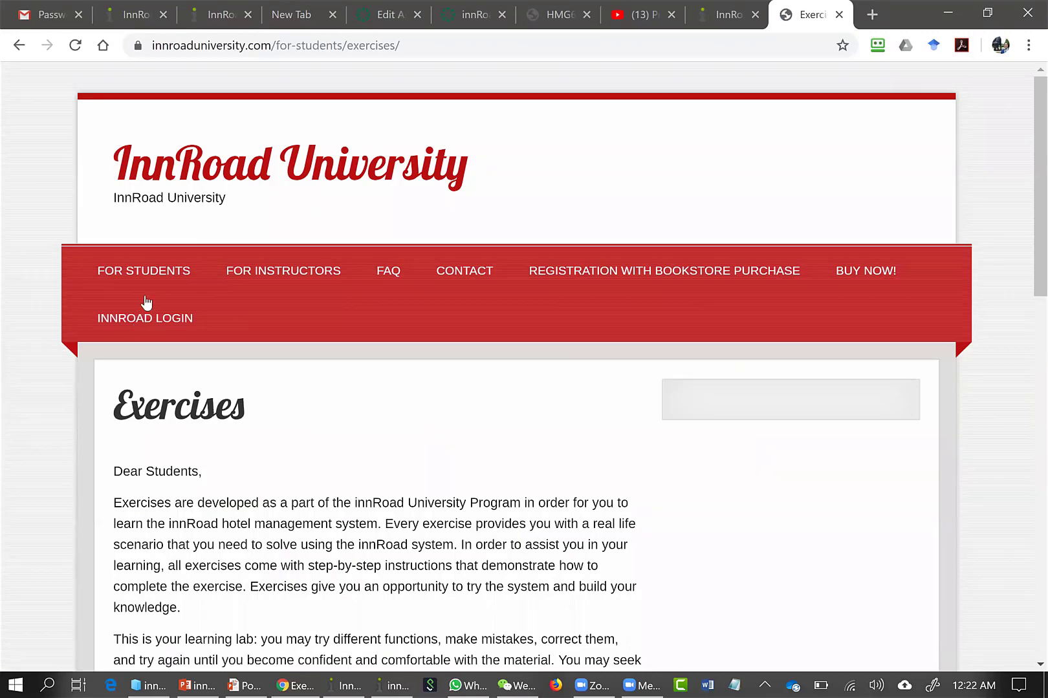
pyautogui.scroll(-5, 145, 301)
pyautogui.scroll(-8, 147, 295)
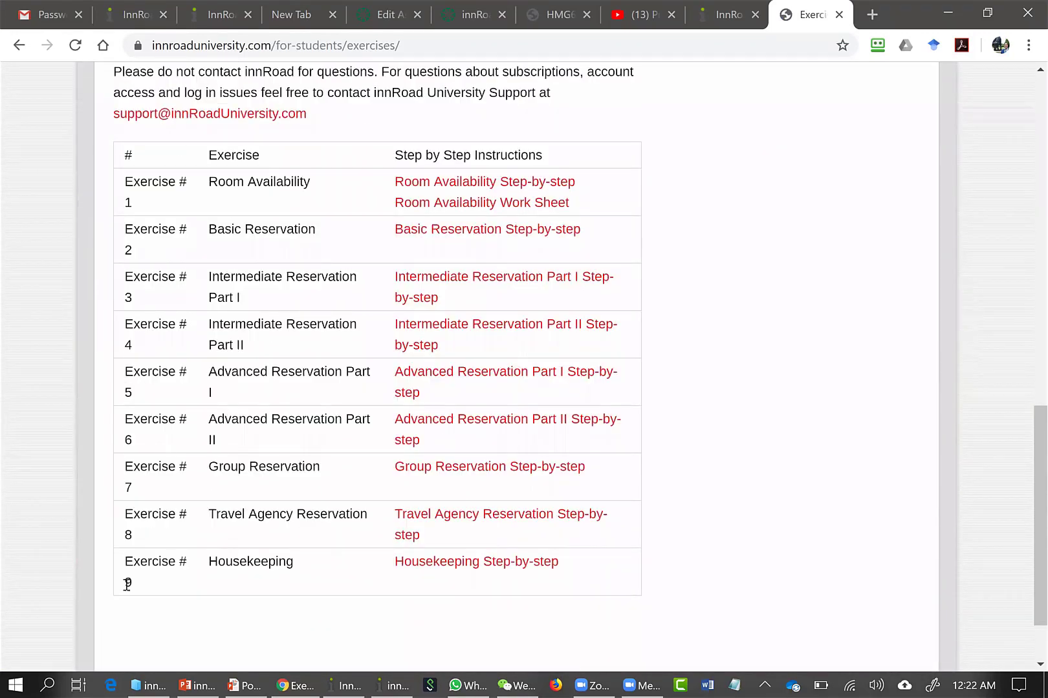
# Open the student Assignments page and review the assignment list and the important note above it
pyautogui.scroll(11, 164, 409)
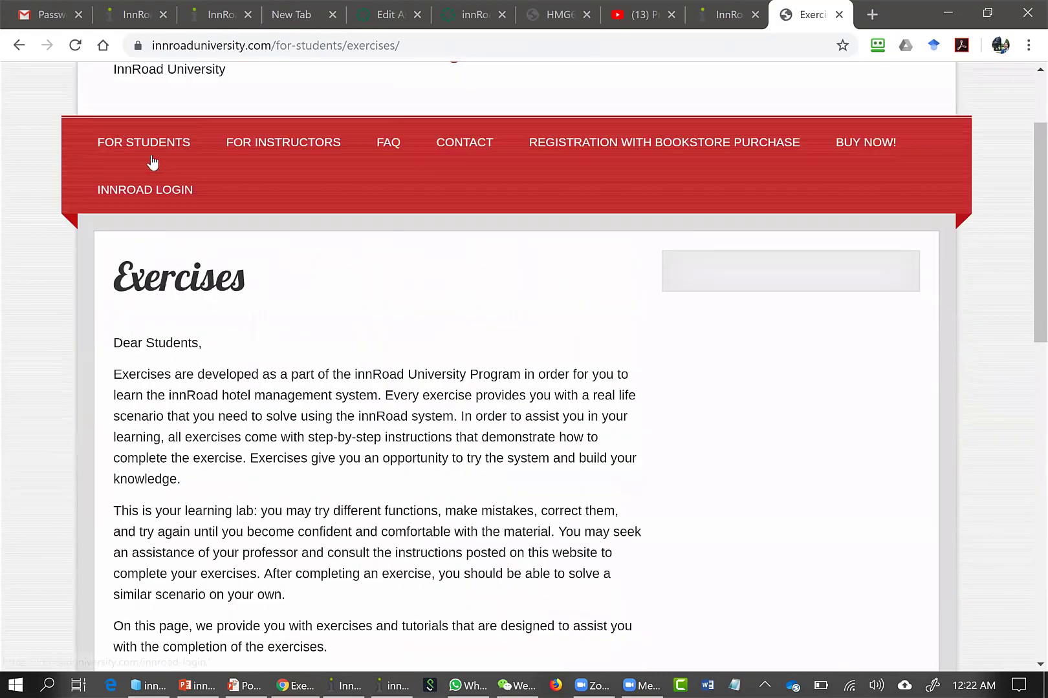
pyautogui.moveTo(151, 158)
pyautogui.click(156, 227)
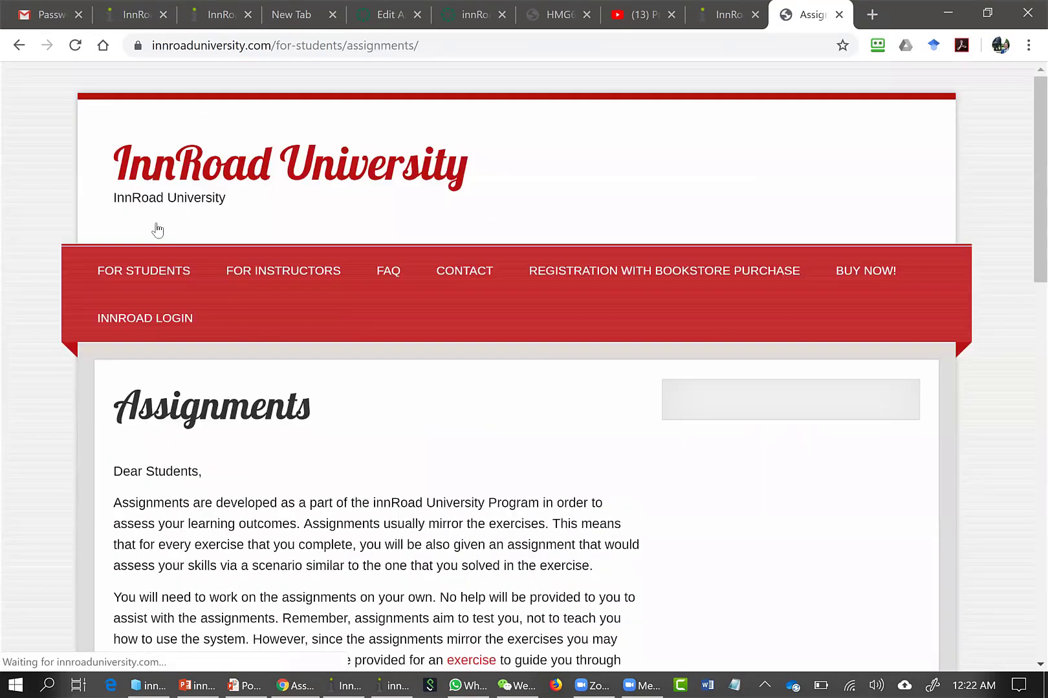
pyautogui.scroll(-10, 159, 232)
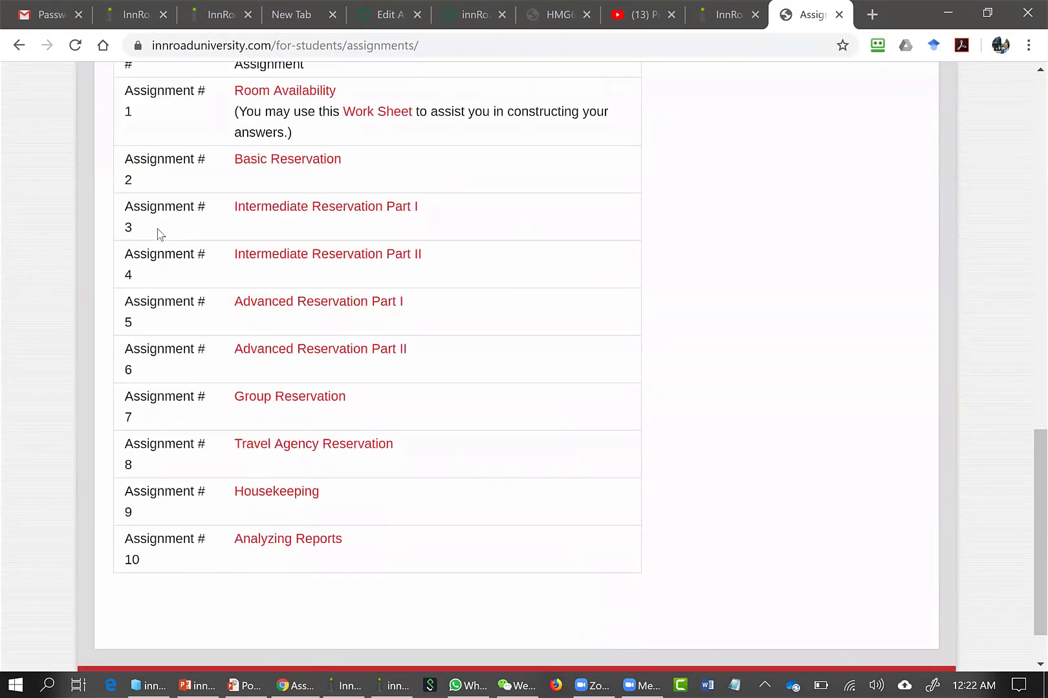
pyautogui.scroll(3, 175, 161)
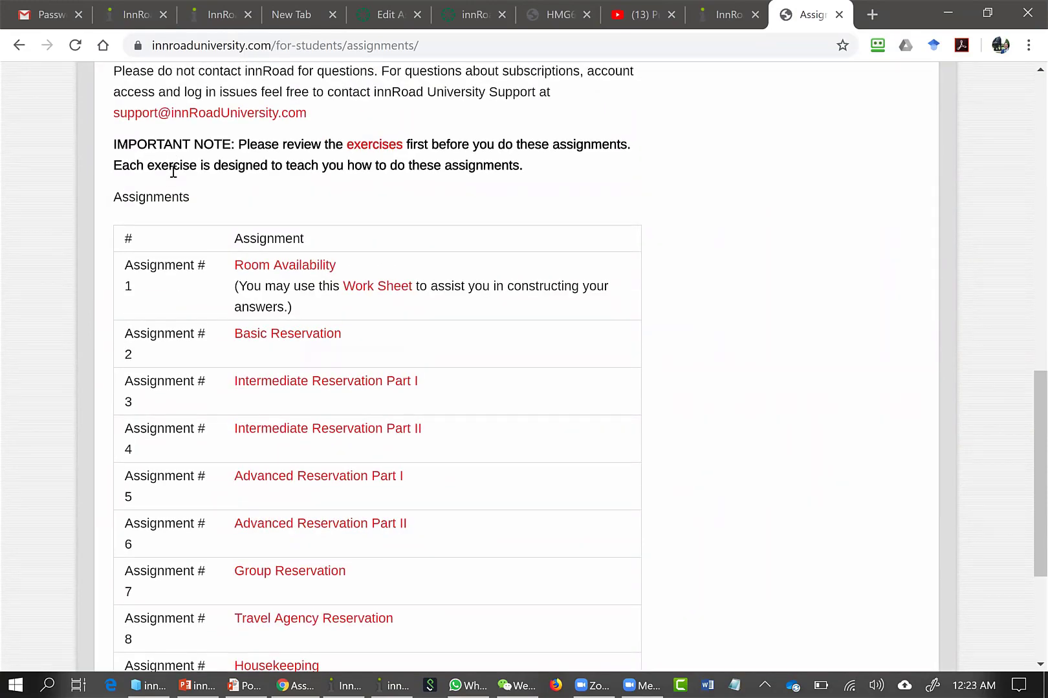
# Download the Room Availability Work Sheet from the student Exercises page and open it in Word
pyautogui.scroll(12, 173, 172)
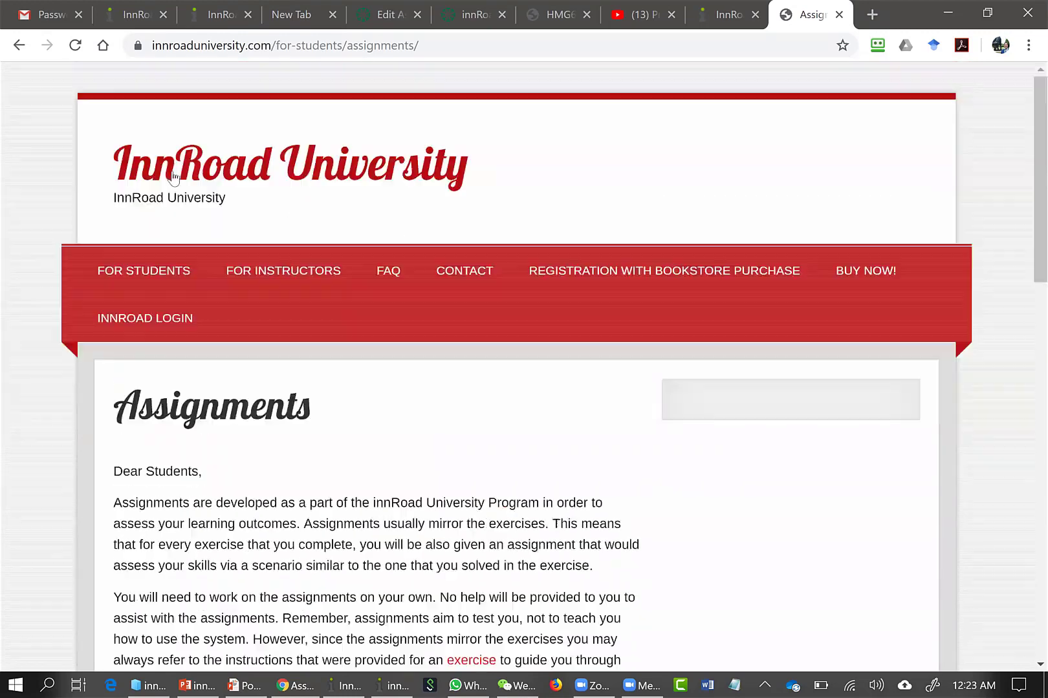
pyautogui.moveTo(155, 268)
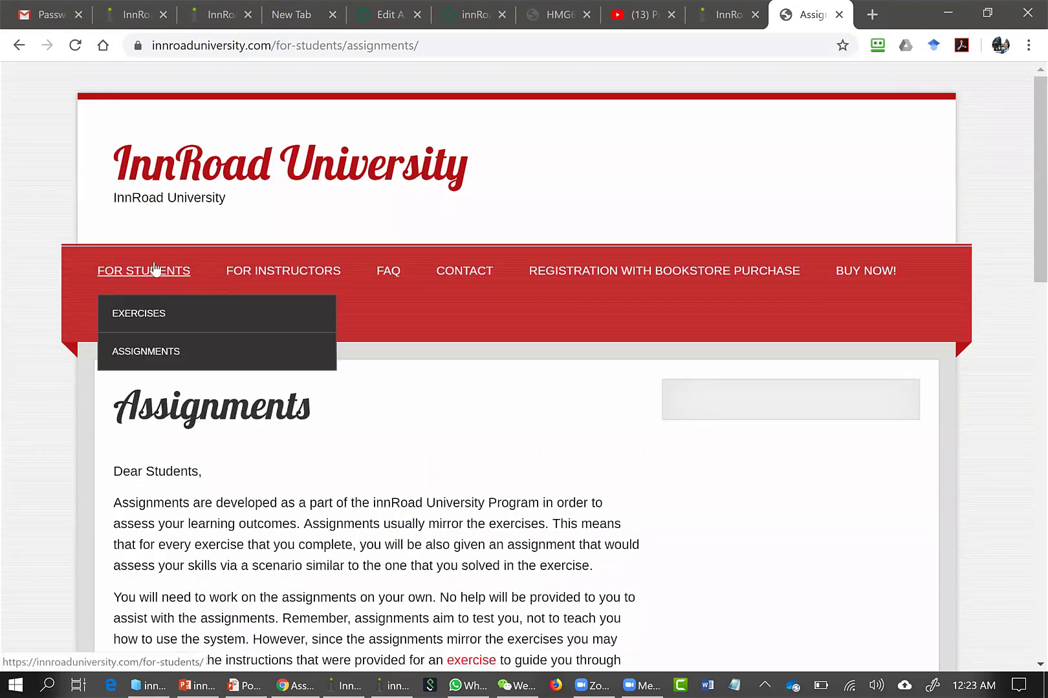
pyautogui.click(148, 325)
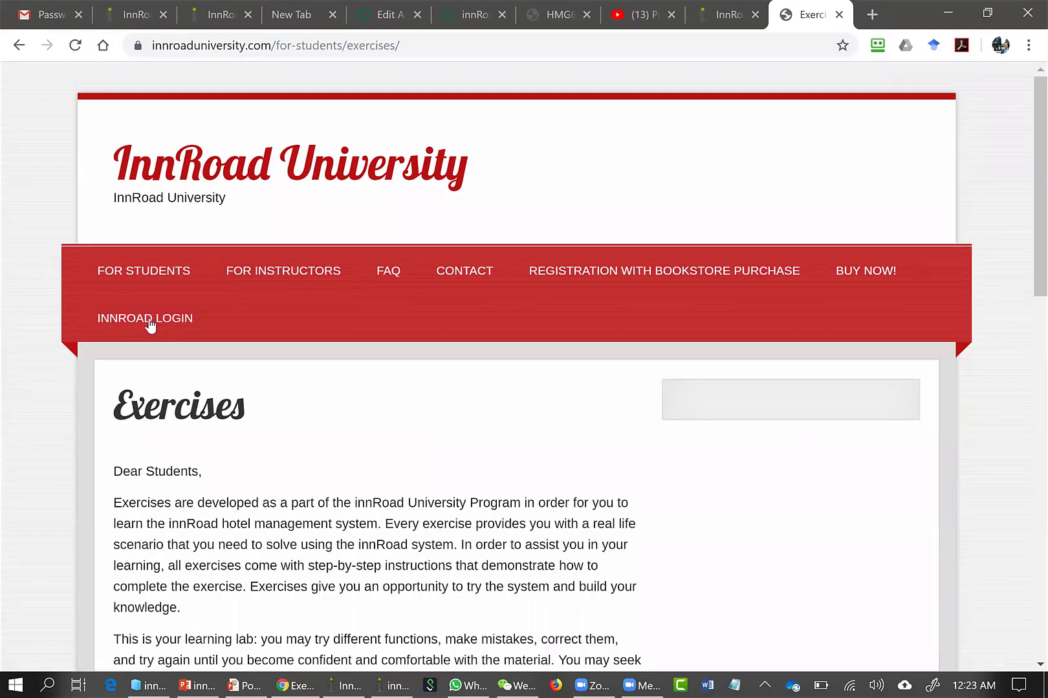
pyautogui.scroll(-9, 213, 308)
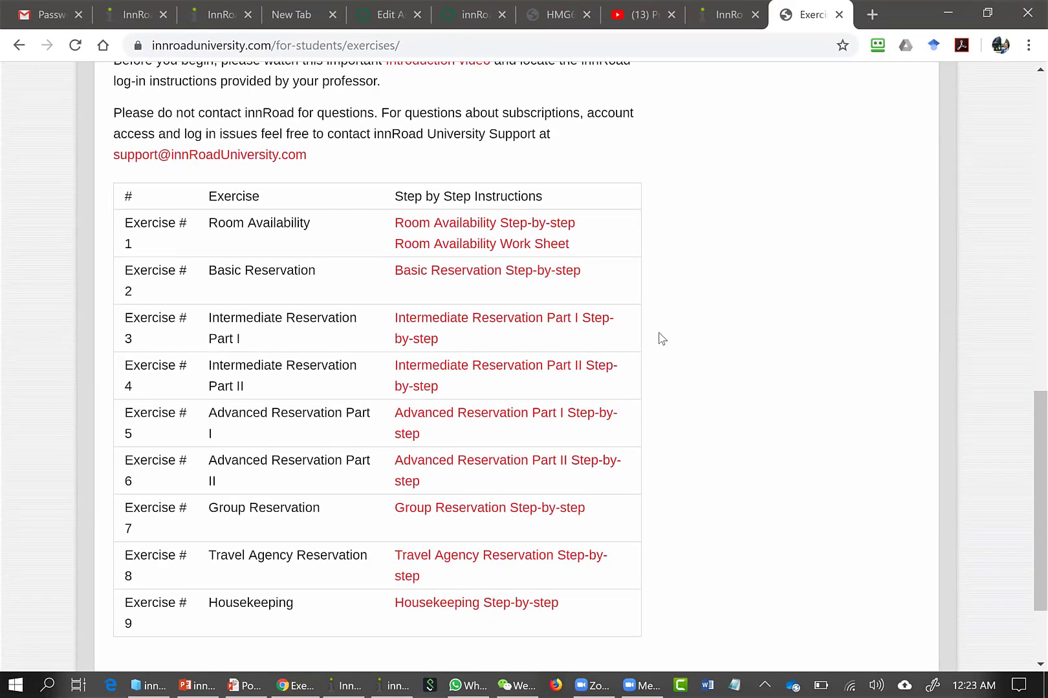
pyautogui.click(524, 251)
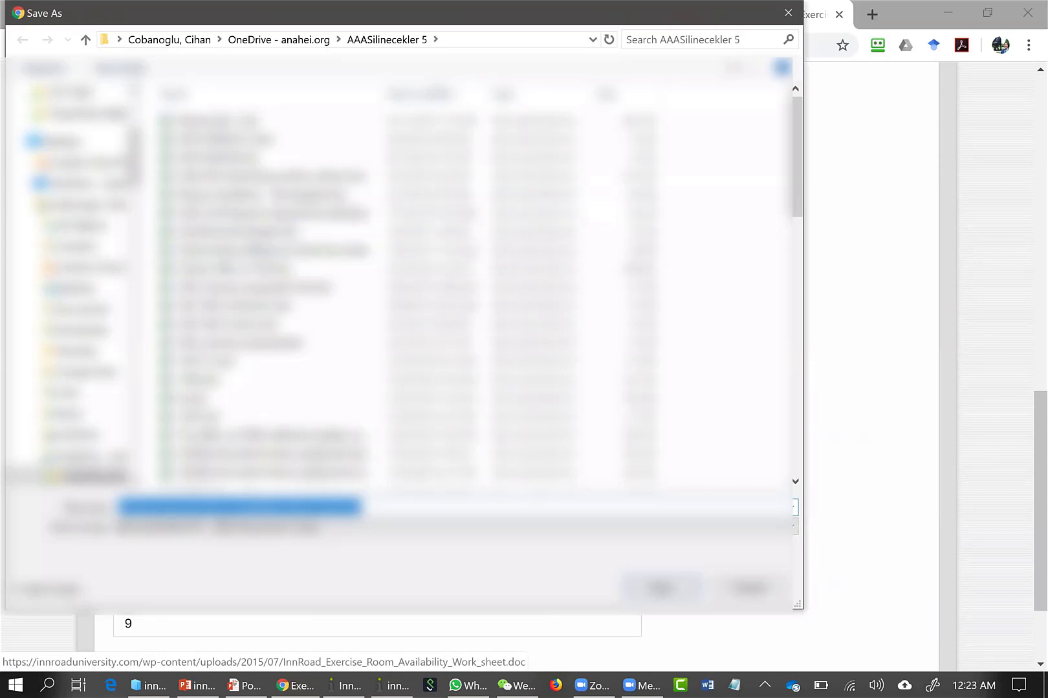
pyautogui.press('Return')
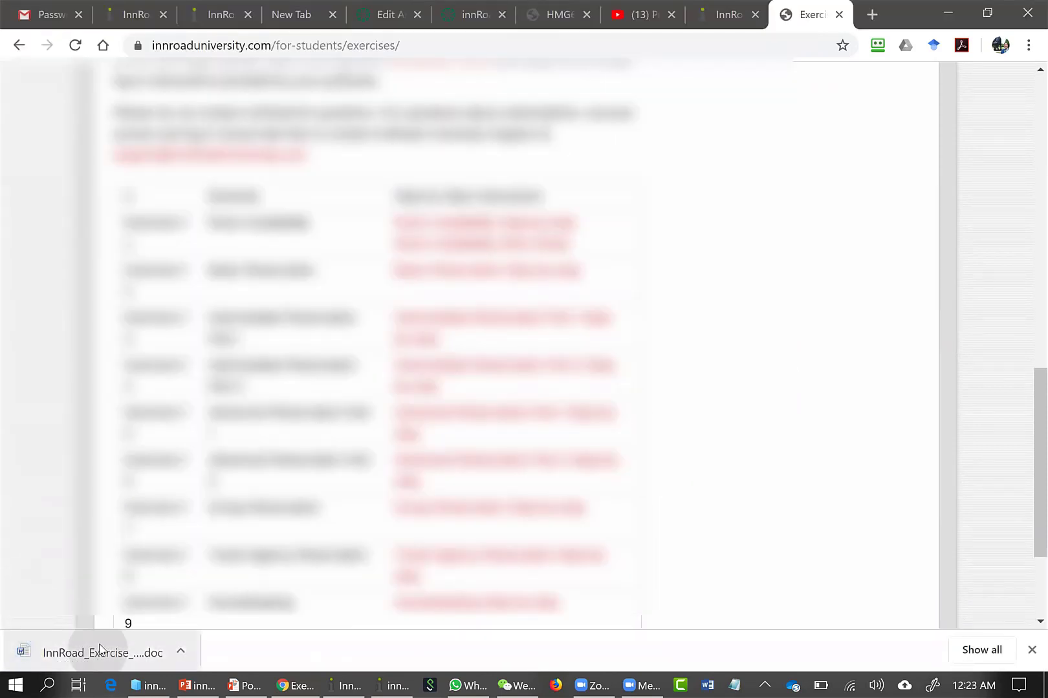
pyautogui.click(100, 650)
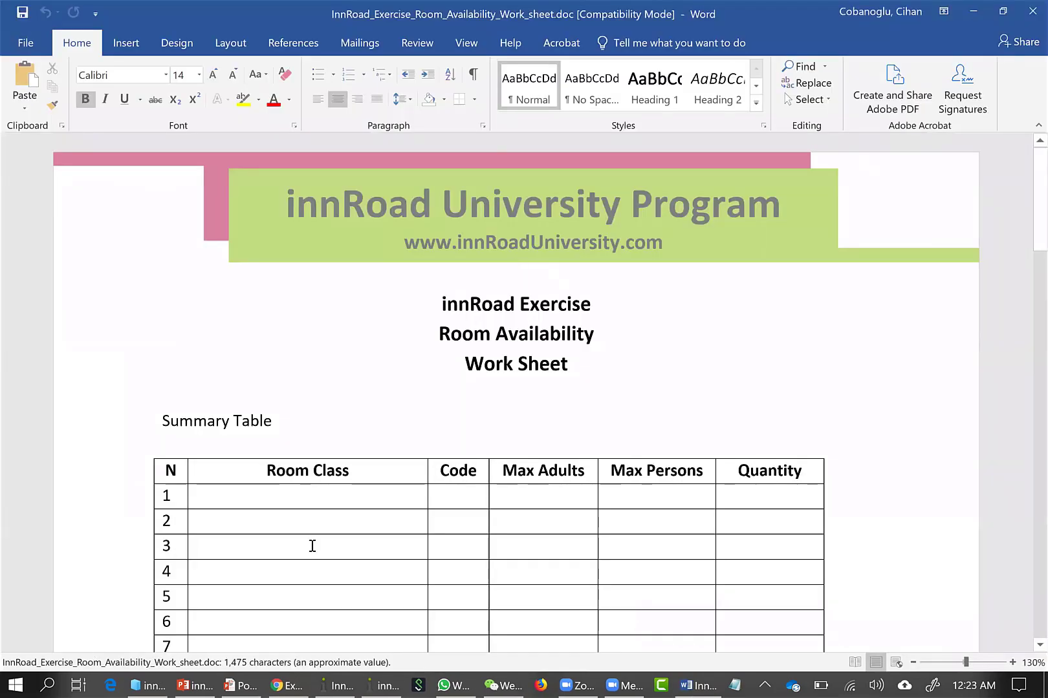
# Review the work sheet's room class summary table and the reservation scenarios that follow it
pyautogui.scroll(-3, 531, 377)
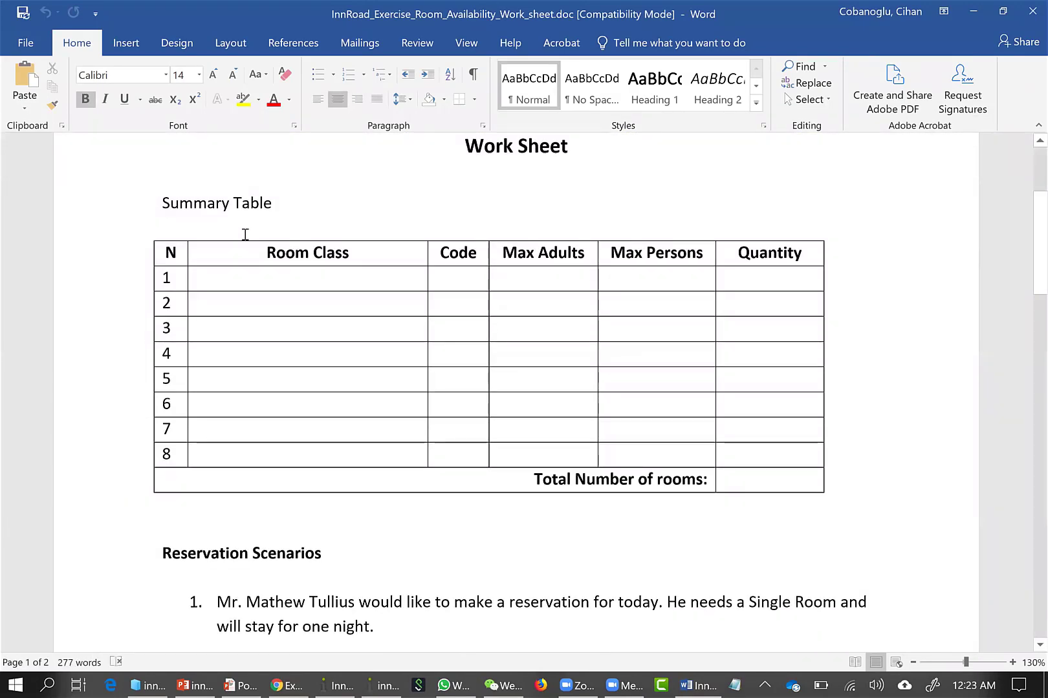
pyautogui.scroll(-9, 382, 279)
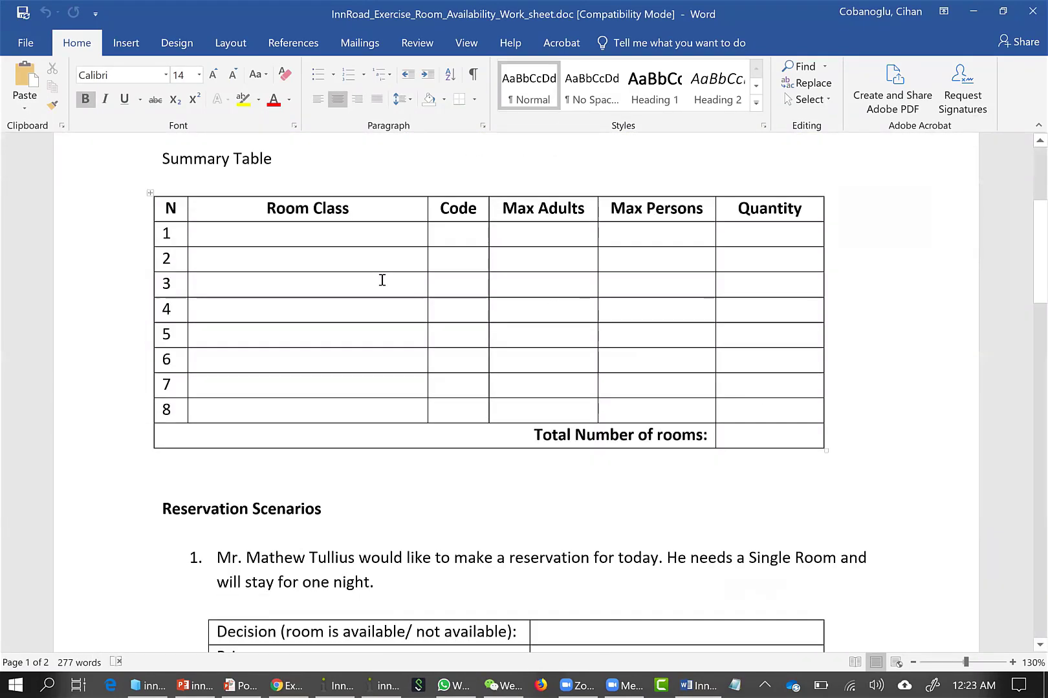
pyautogui.scroll(-5, 382, 279)
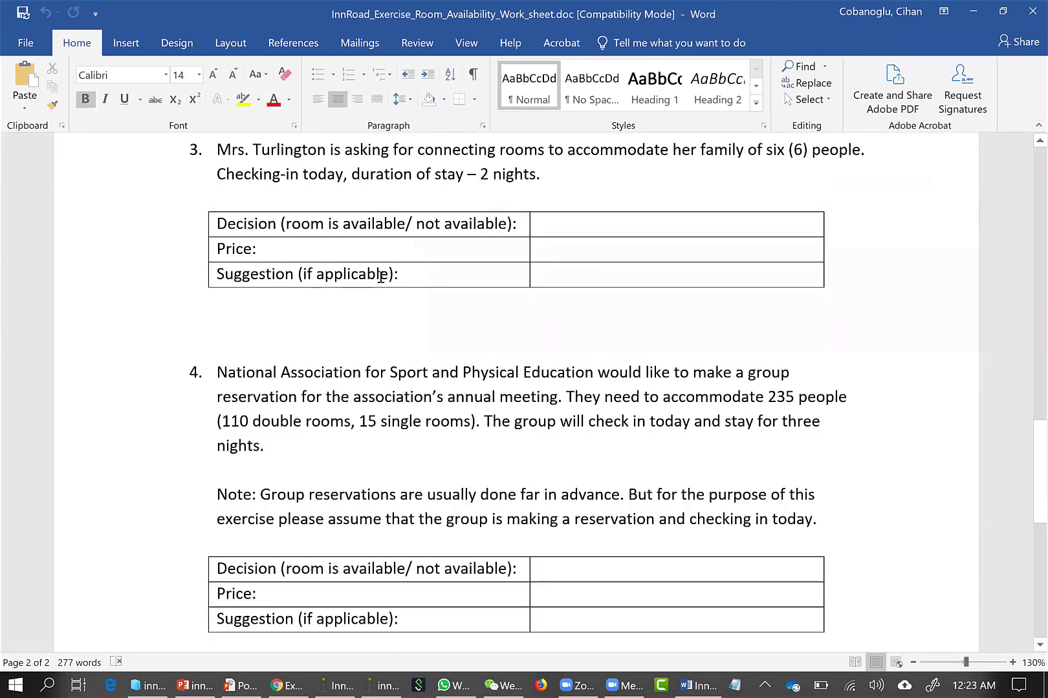
pyautogui.scroll(2, 330, 297)
# Switch back to Chrome, open the Room Availability Step-by-step instructions for Exercise 1 and review them through the Room Classes setup instruction
pyautogui.click(283, 684)
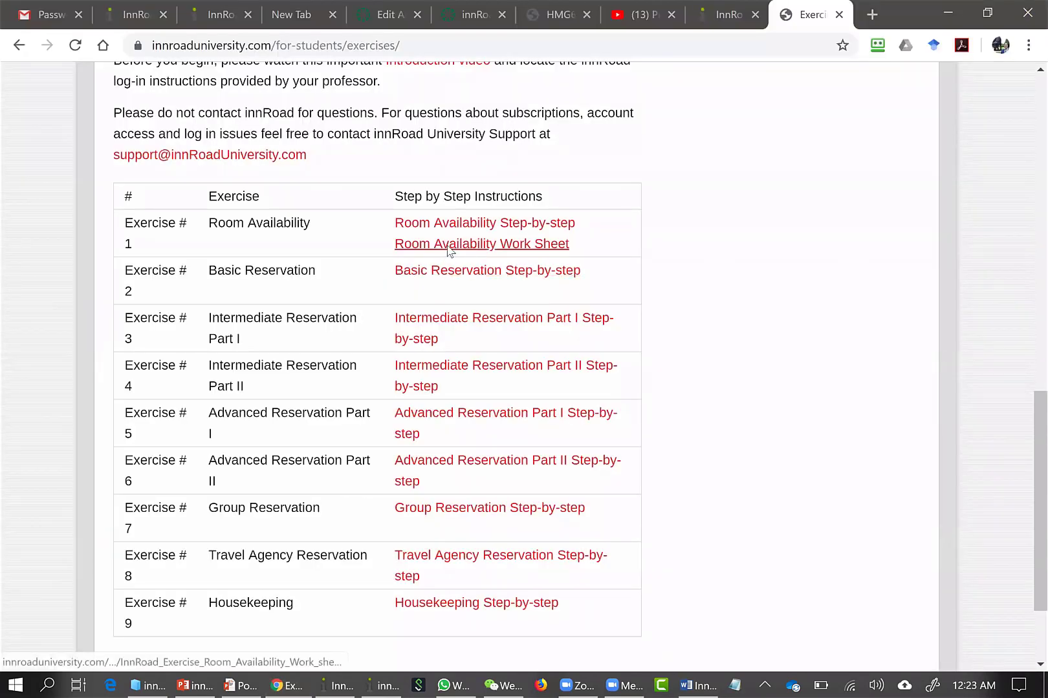
pyautogui.click(450, 245)
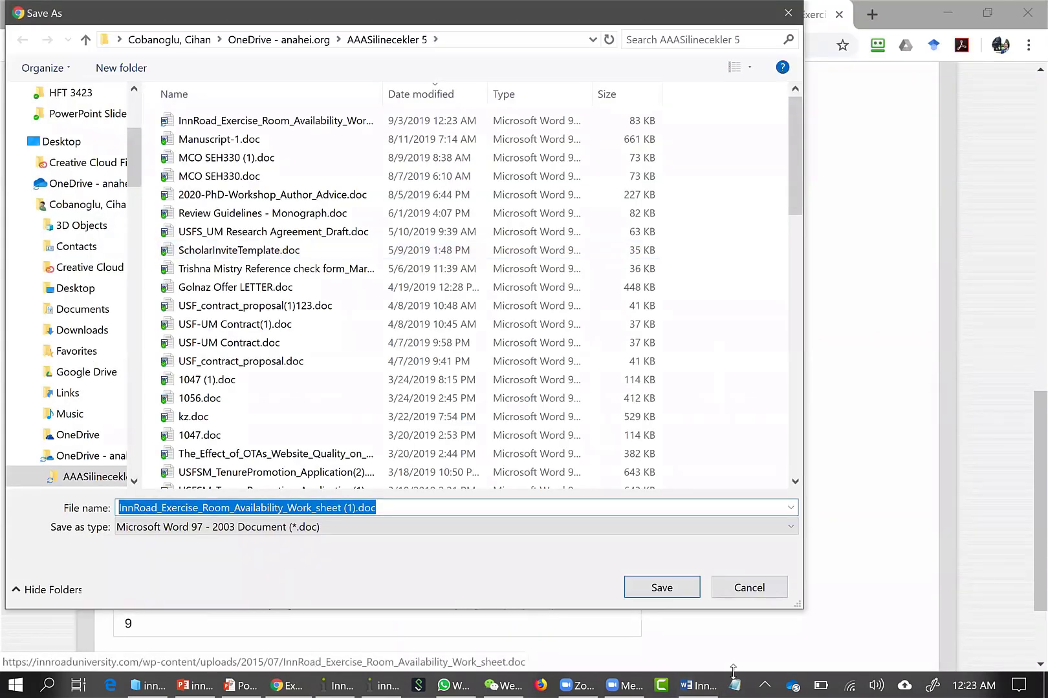
pyautogui.click(749, 587)
pyautogui.click(492, 224)
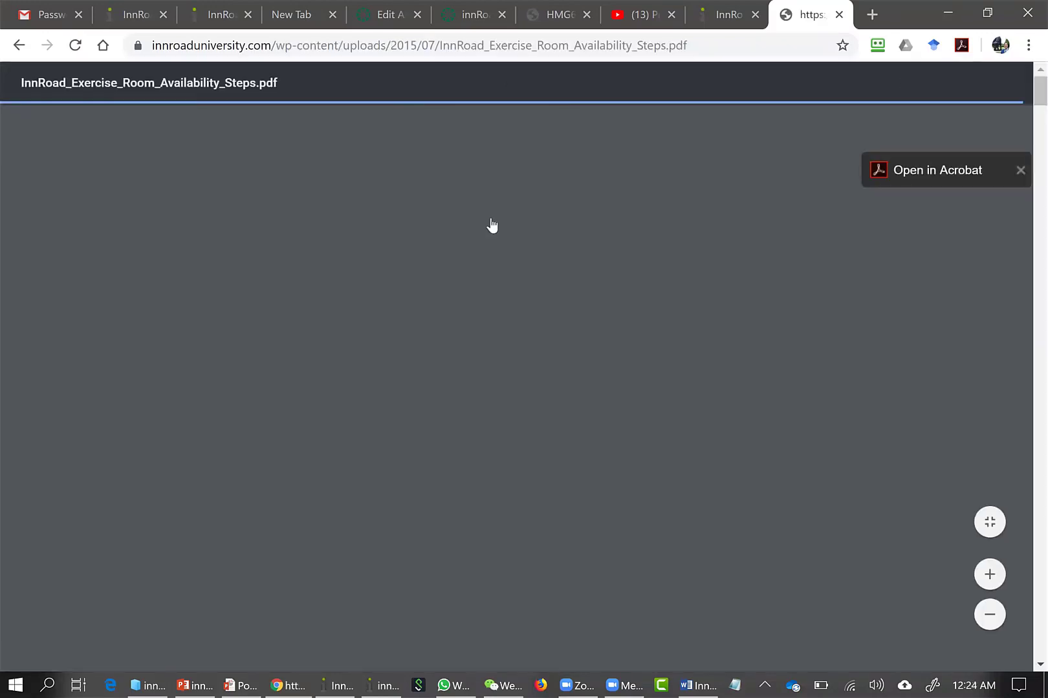
pyautogui.scroll(-10, 492, 225)
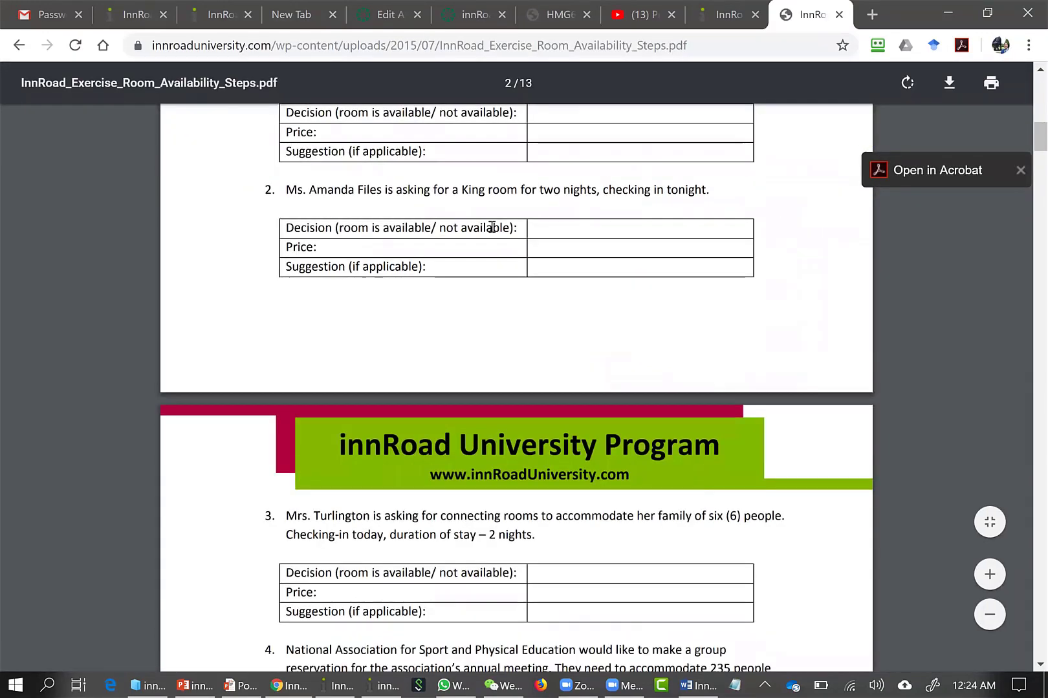
pyautogui.scroll(-20, 491, 227)
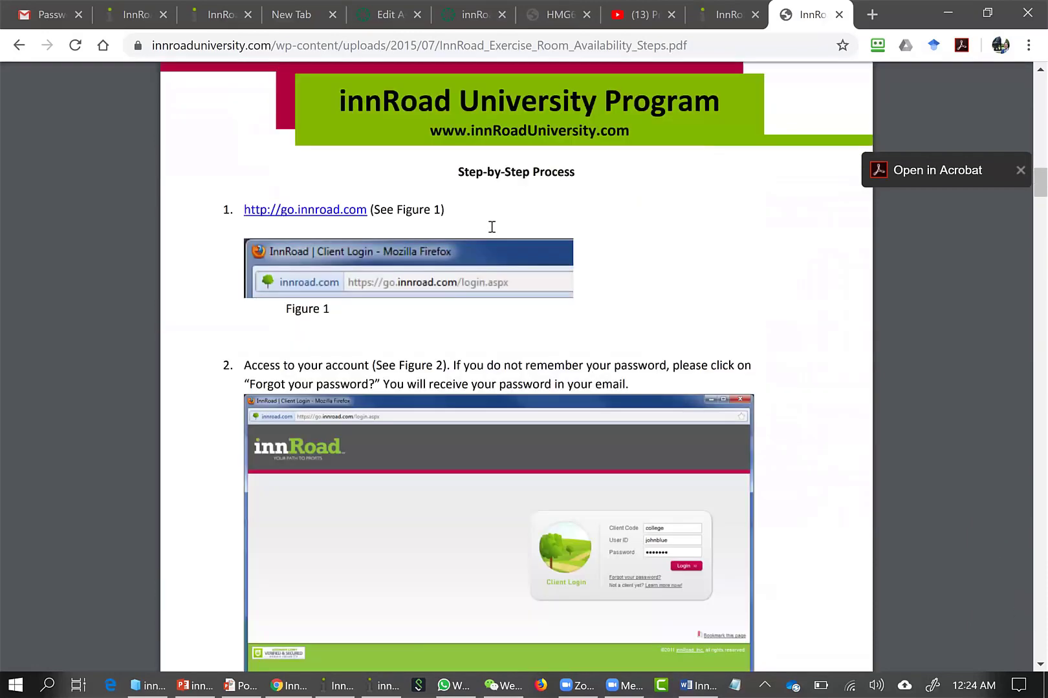
pyautogui.scroll(-3, 492, 226)
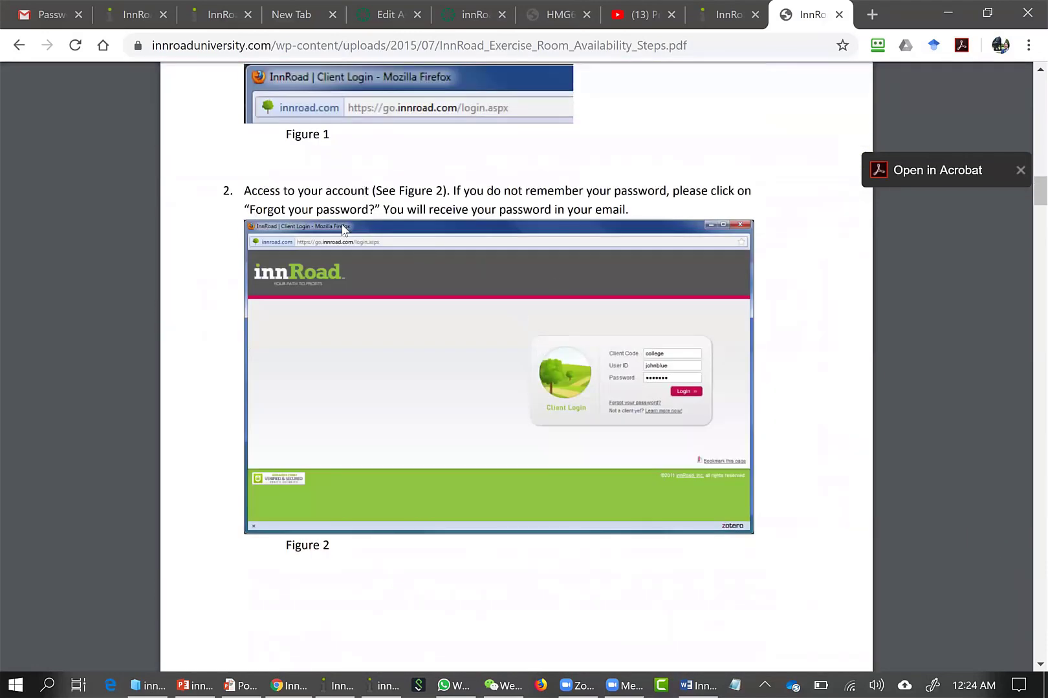
pyautogui.scroll(-7, 593, 386)
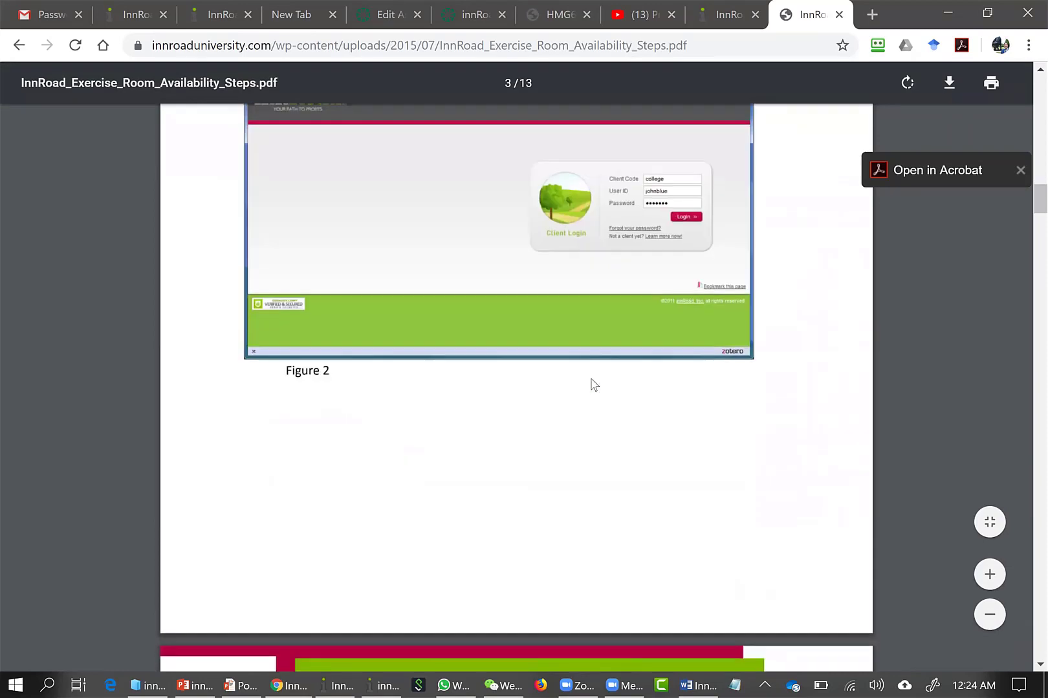
pyautogui.scroll(-3, 587, 378)
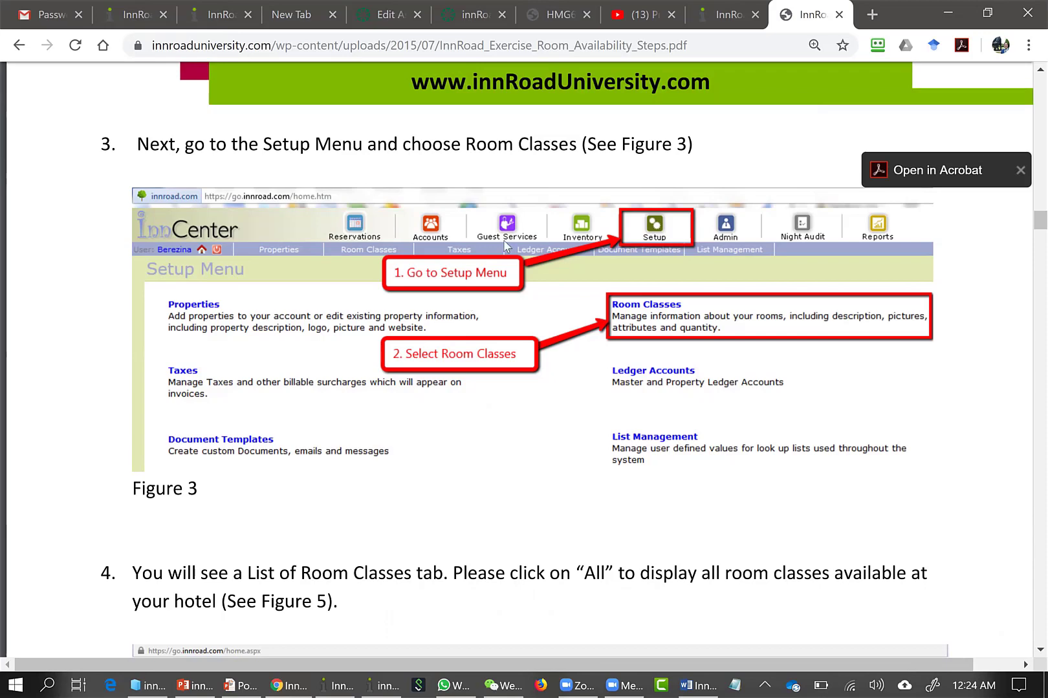
# Leave the PDF instructions, open the student Assignments page and look through its notes and assignment list
pyautogui.click(15, 46)
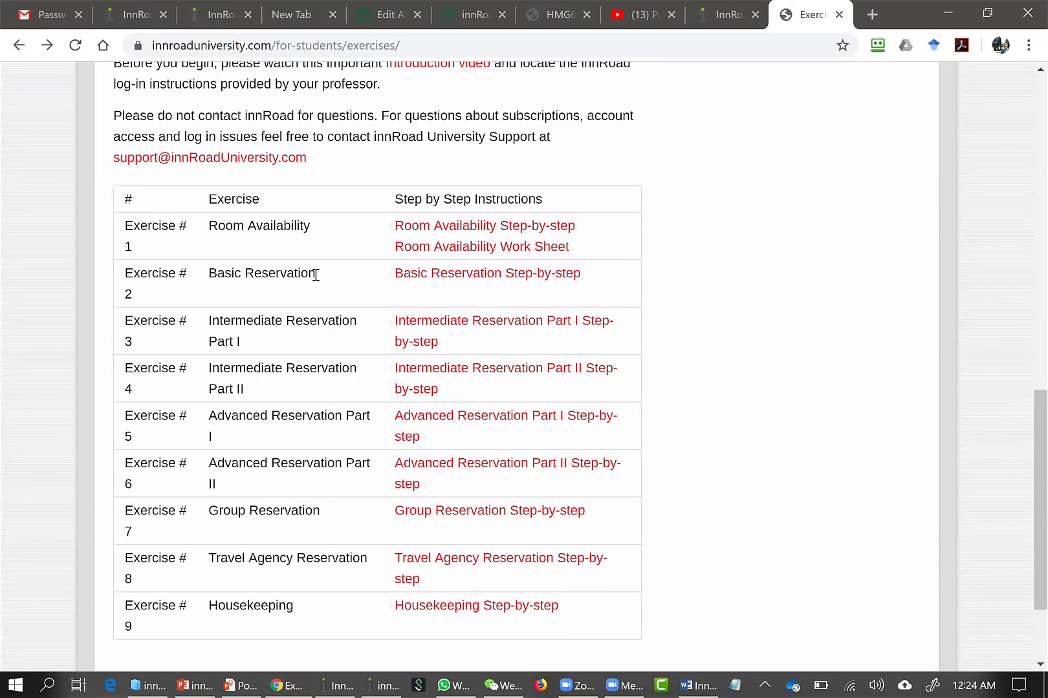
pyautogui.scroll(13, 315, 275)
pyautogui.moveTo(179, 274)
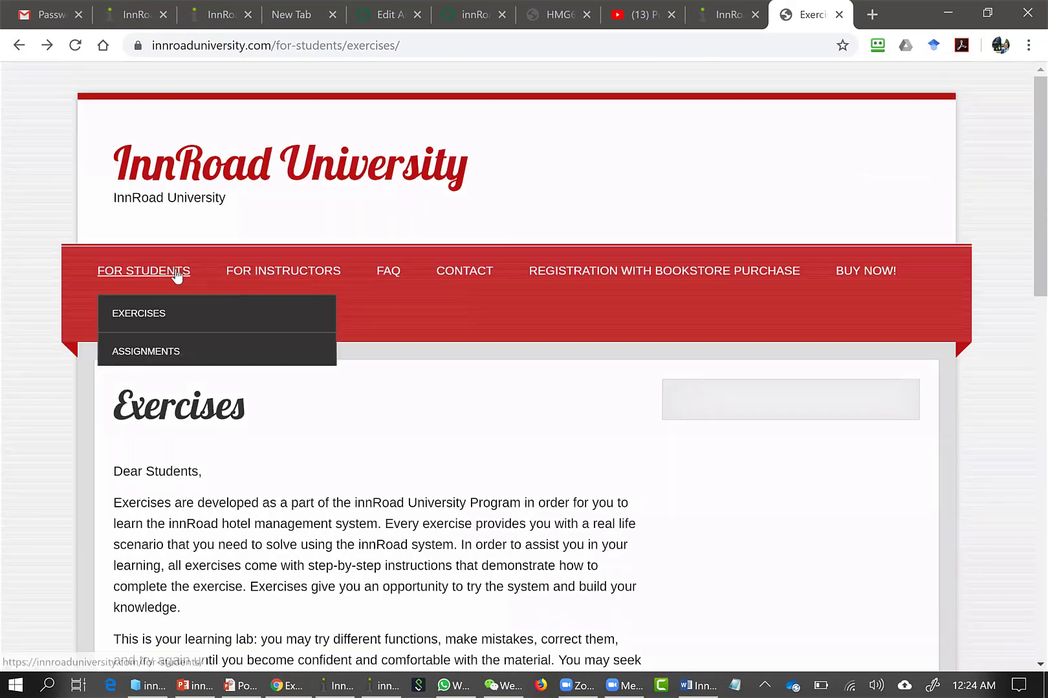
pyautogui.click(150, 352)
pyautogui.scroll(-10, 339, 365)
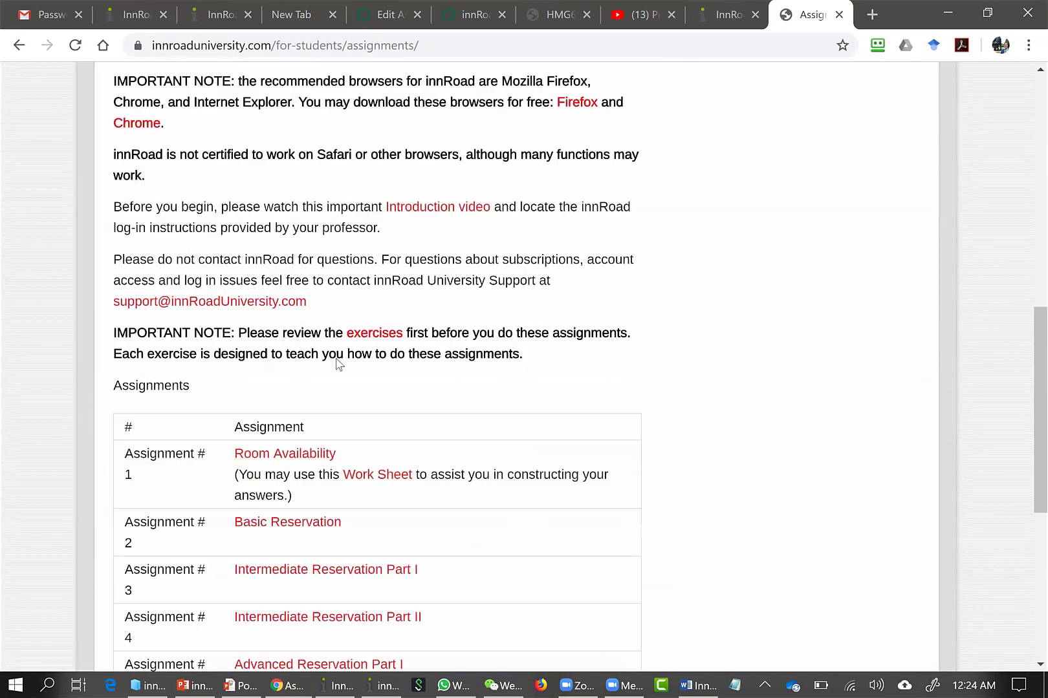
pyautogui.scroll(-3, 337, 360)
pyautogui.scroll(13, 291, 337)
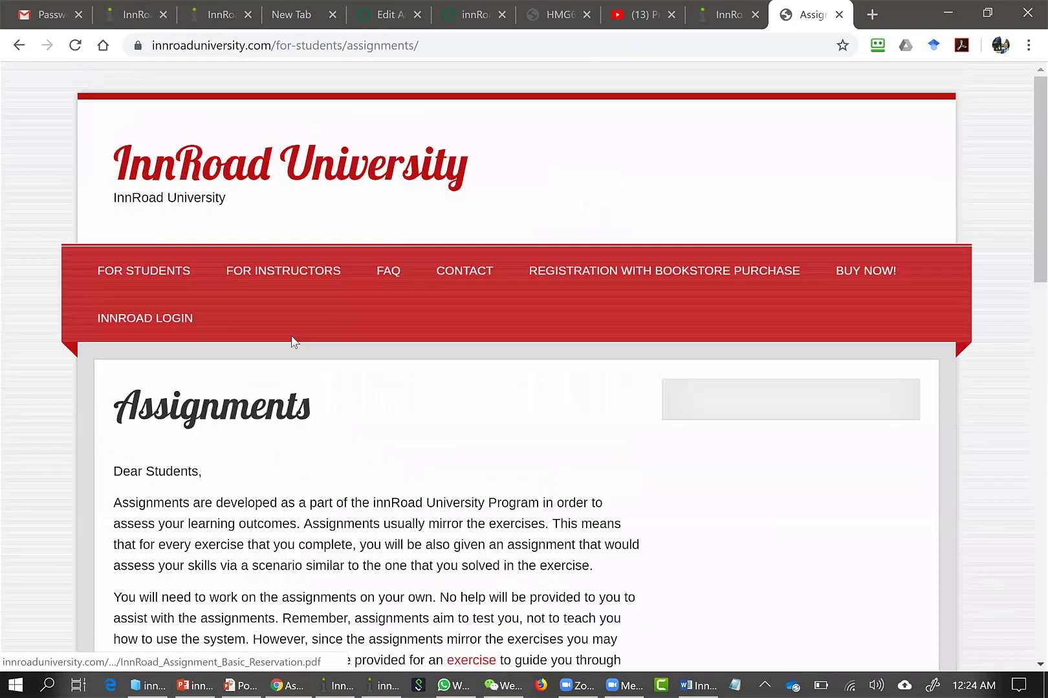
# Go back to the student Exercises page and review the table of exercises and instructions
pyautogui.moveTo(145, 271)
pyautogui.click(292, 317)
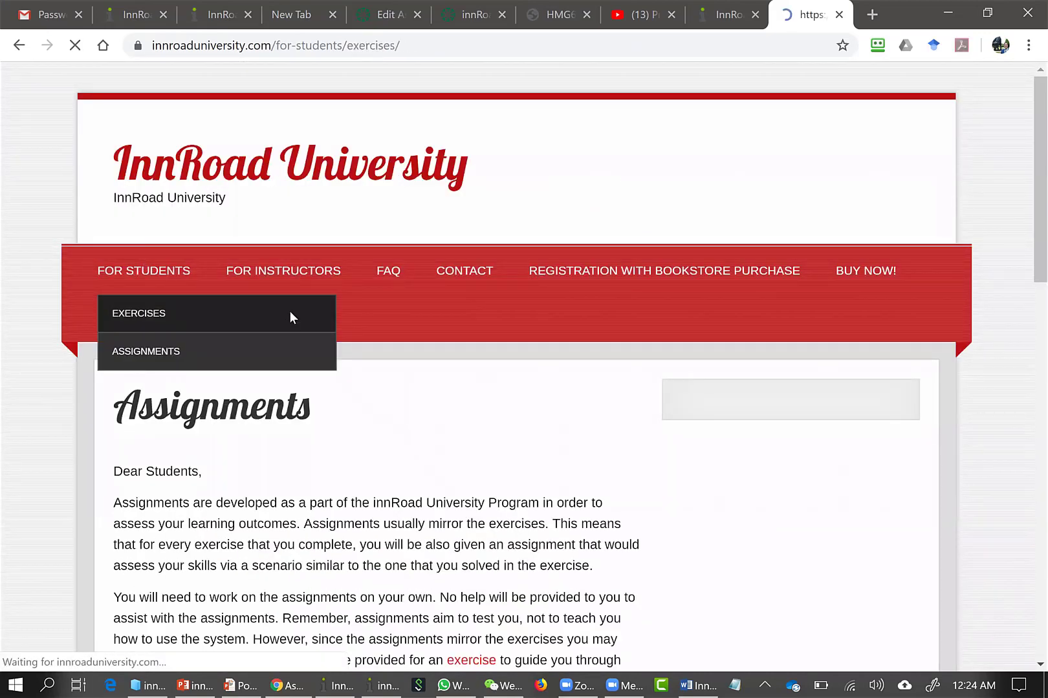
pyautogui.scroll(-10, 293, 310)
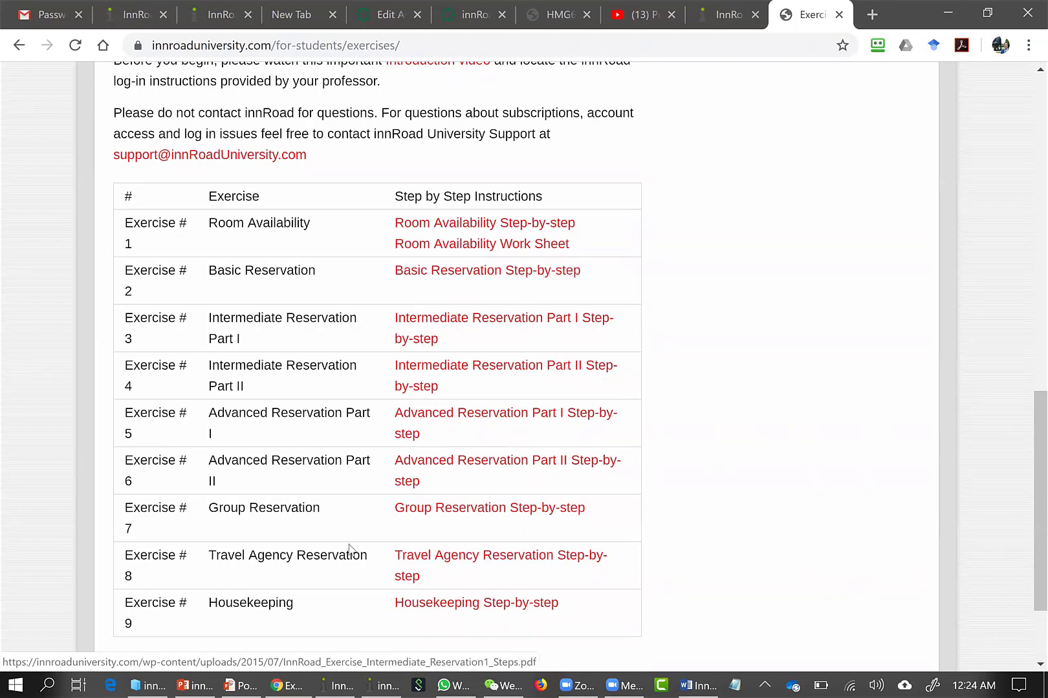
# Switch to the innCenter window and search Room Classes in Setup for the active room classes of University Hotel
pyautogui.hotkey('alt', 'Tab')
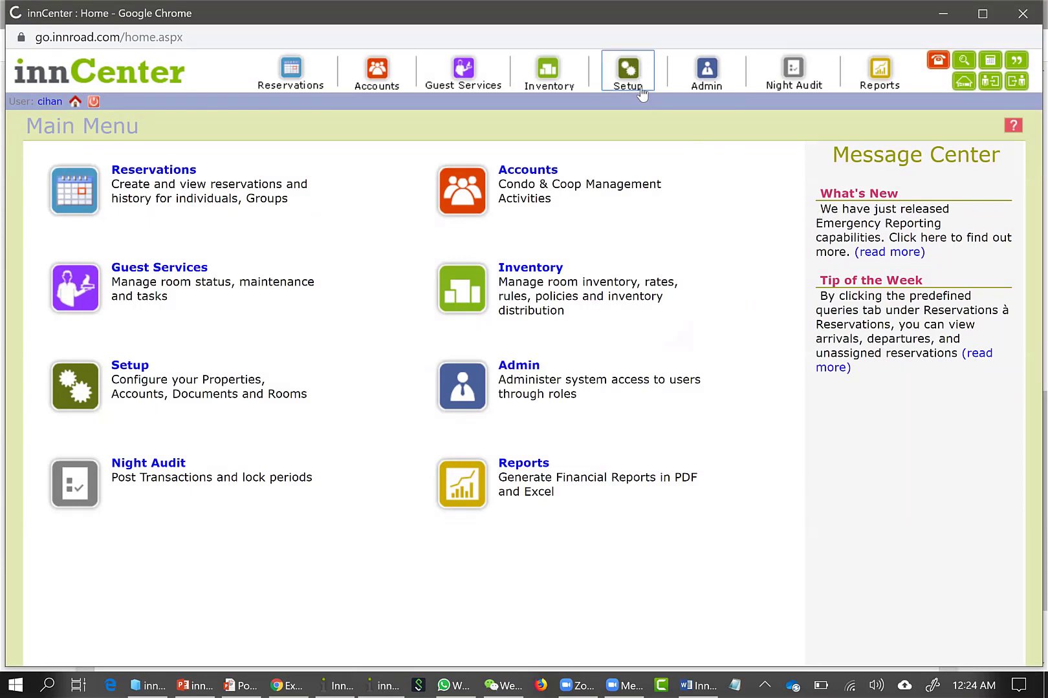
pyautogui.click(627, 75)
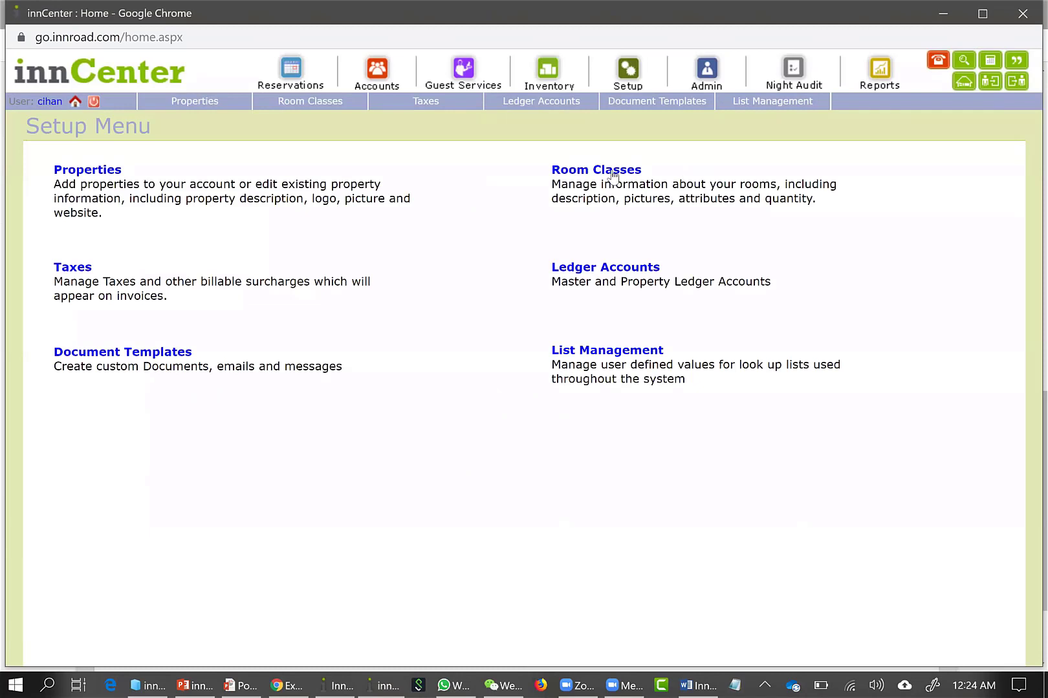
pyautogui.click(621, 172)
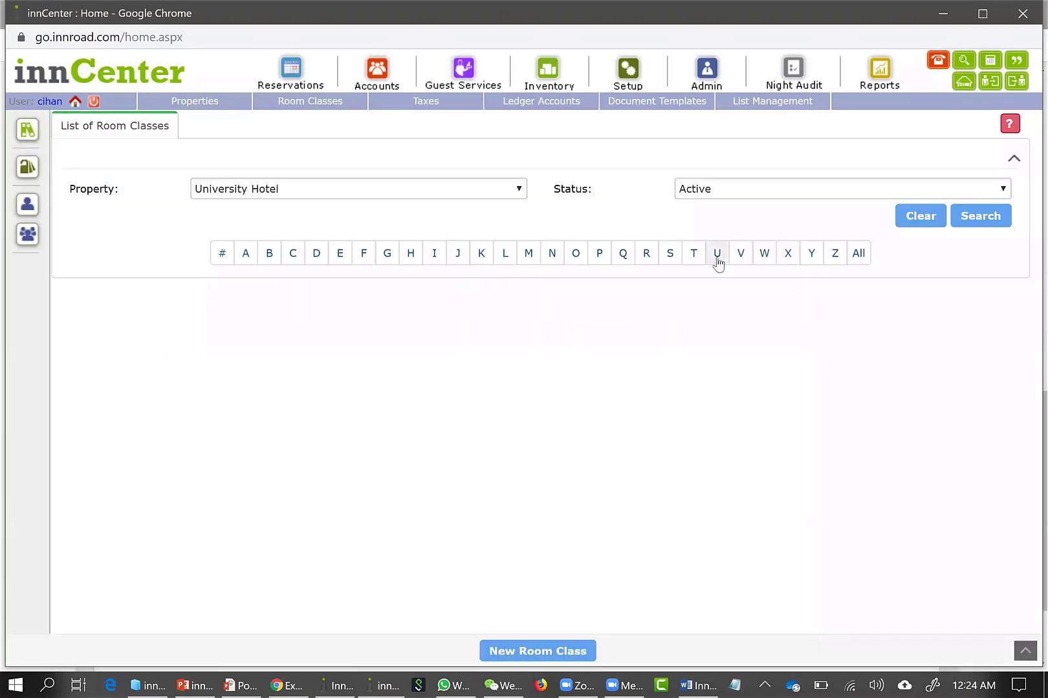
pyautogui.click(626, 74)
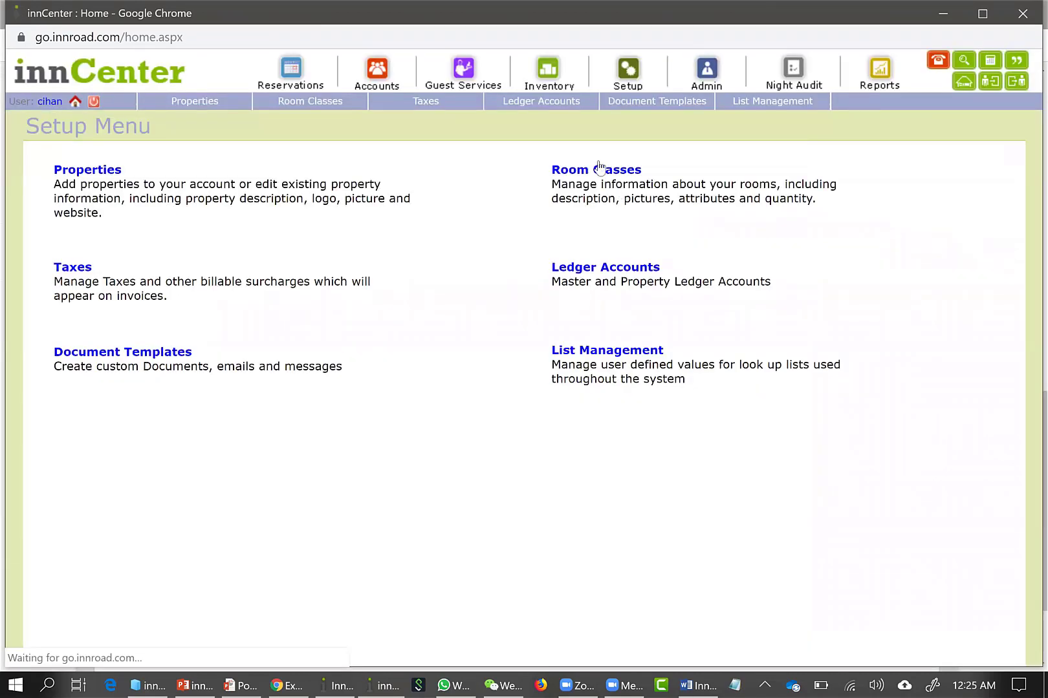
pyautogui.click(601, 169)
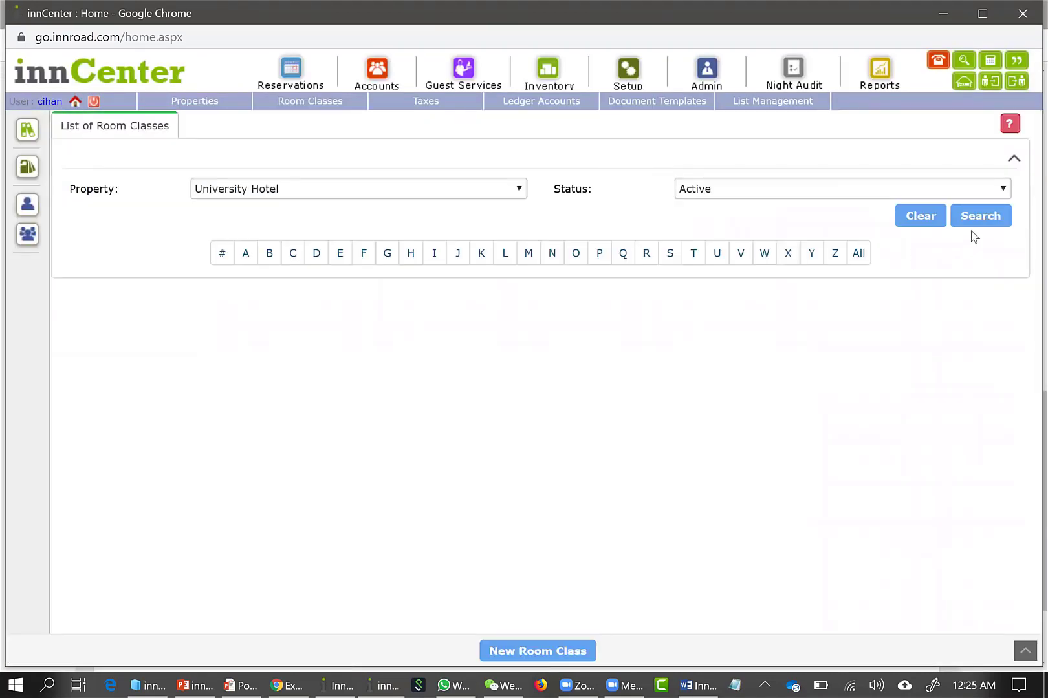
pyautogui.click(972, 222)
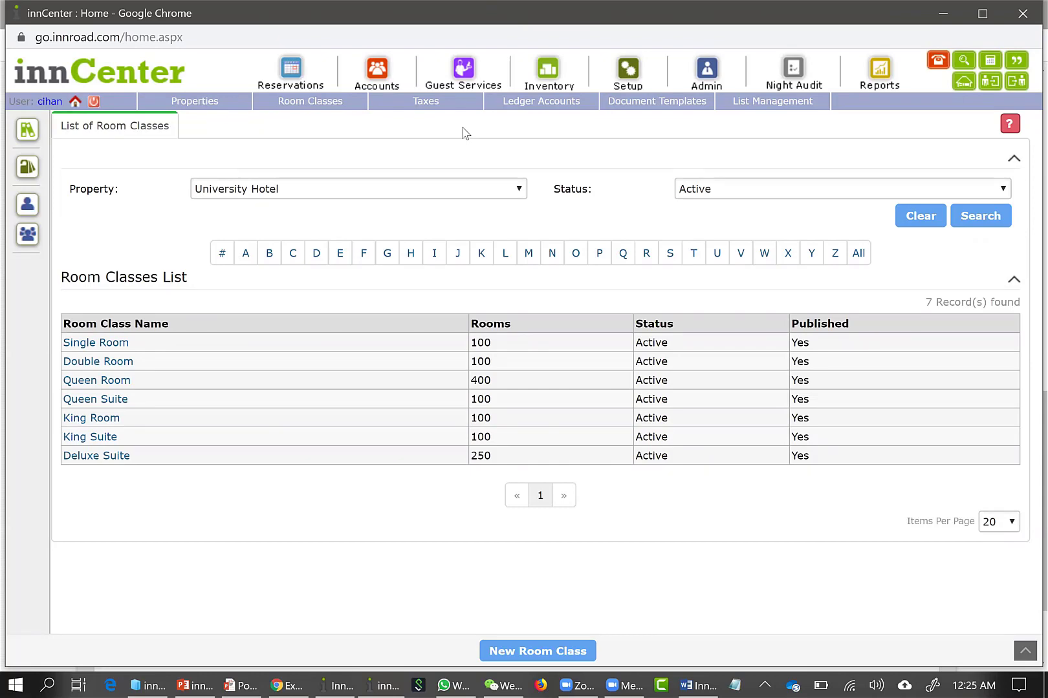
# Look over the options in the Reservations, Accounts and Guest Services modules
pyautogui.click(293, 73)
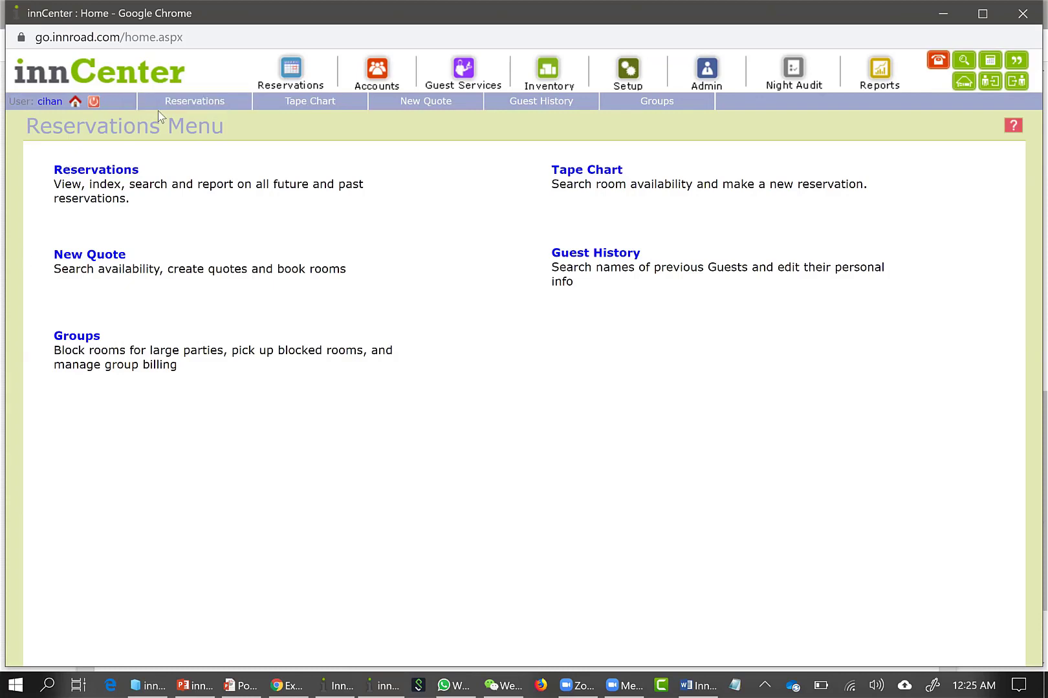
pyautogui.click(377, 71)
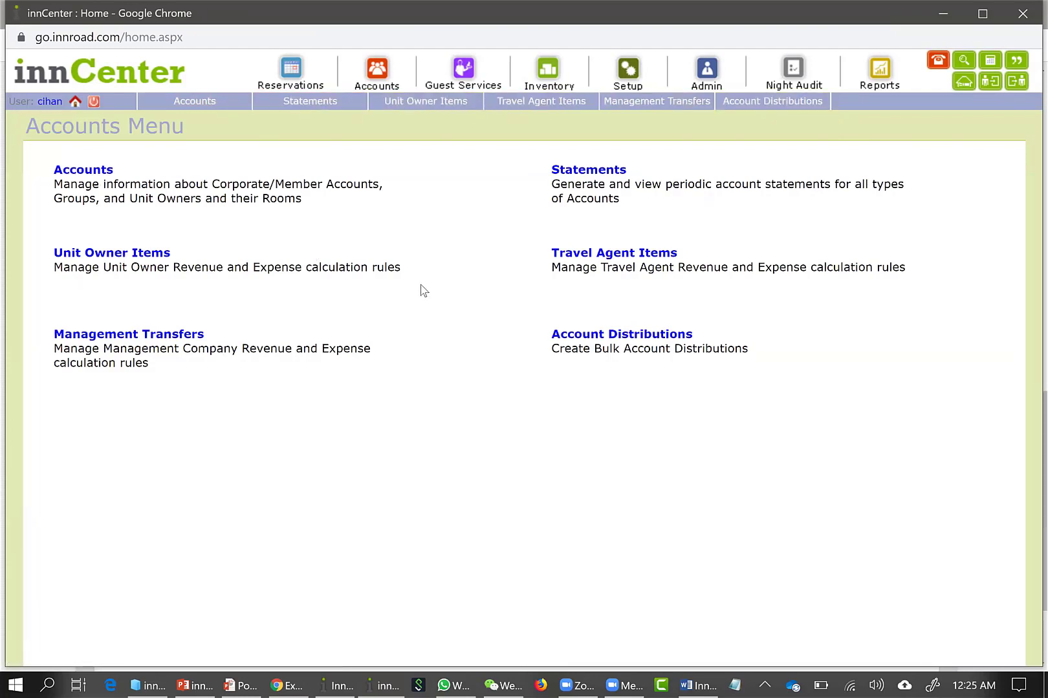
pyautogui.click(462, 68)
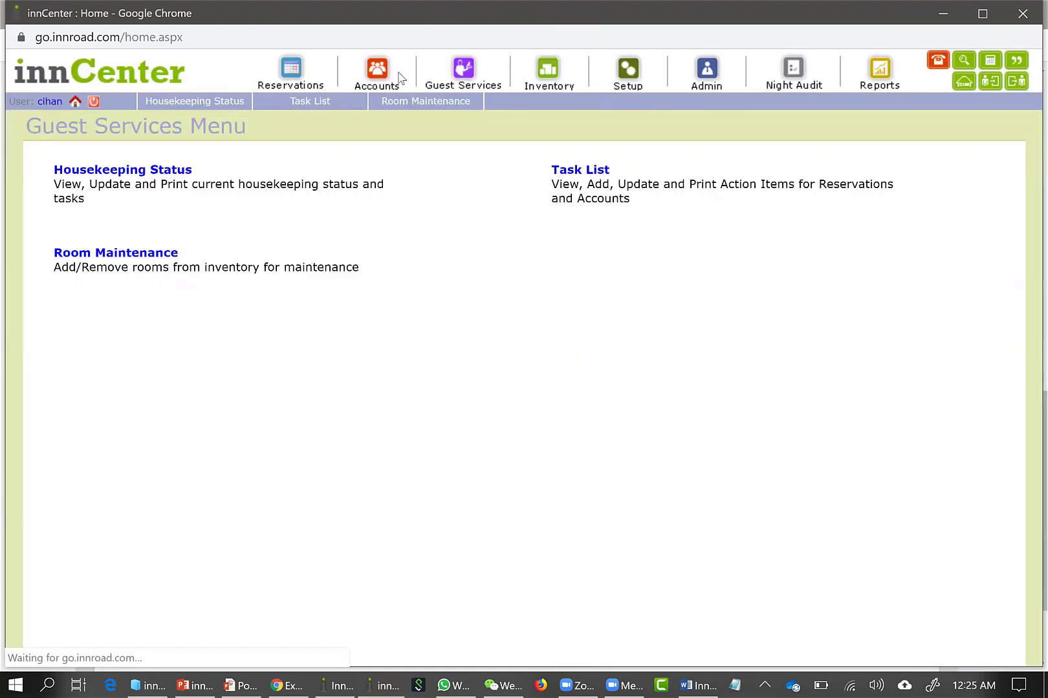
# Return to Room Classes in Setup and examine University Hotel's active room classes and their room quantities
pyautogui.click(631, 72)
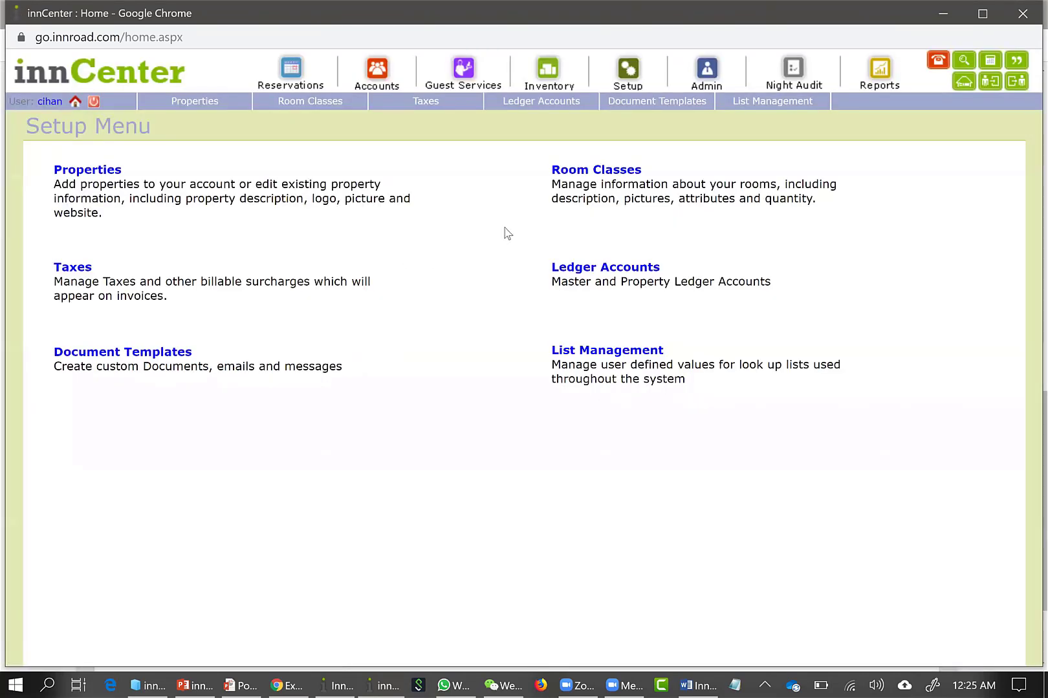
pyautogui.click(613, 174)
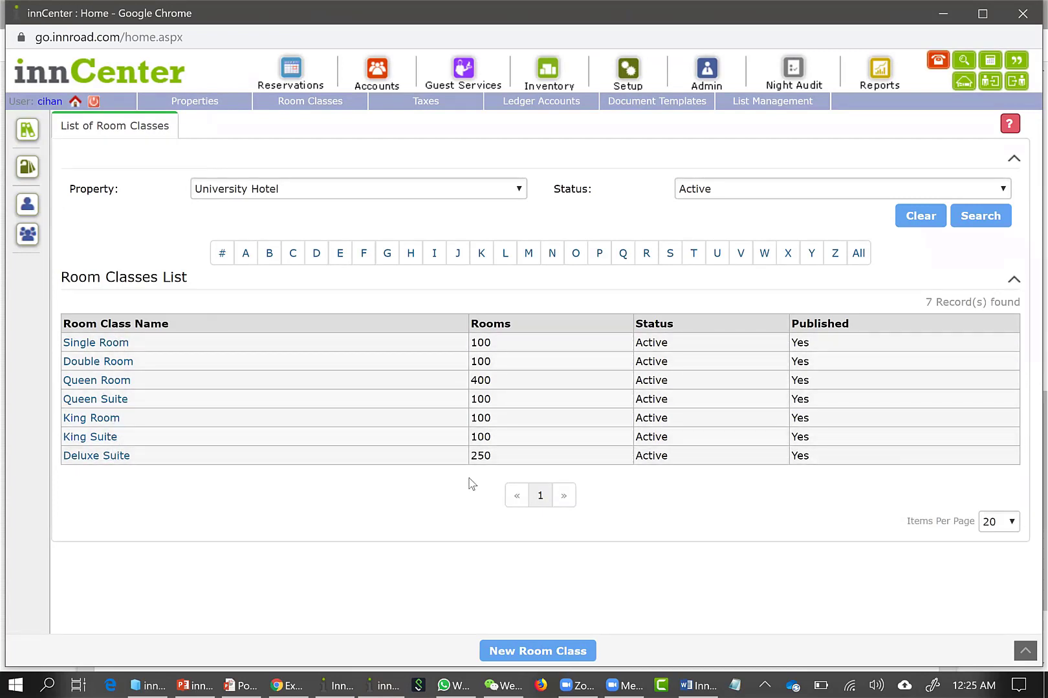
# Open the Single Room class and examine its maximum occupancy and physical rooms
pyautogui.click(120, 343)
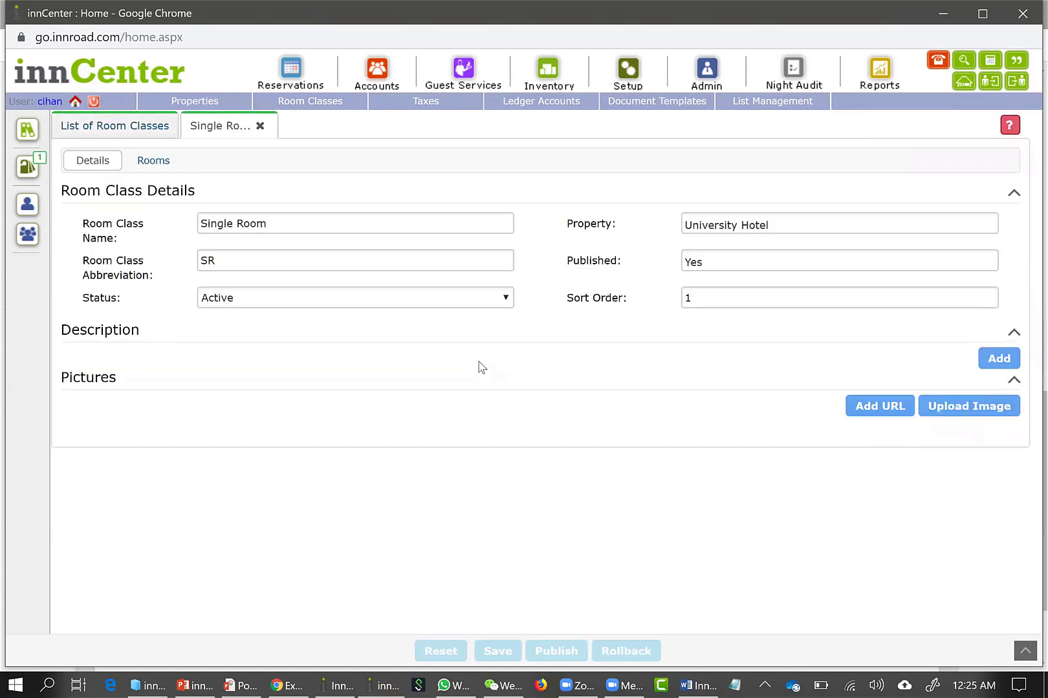
pyautogui.click(161, 168)
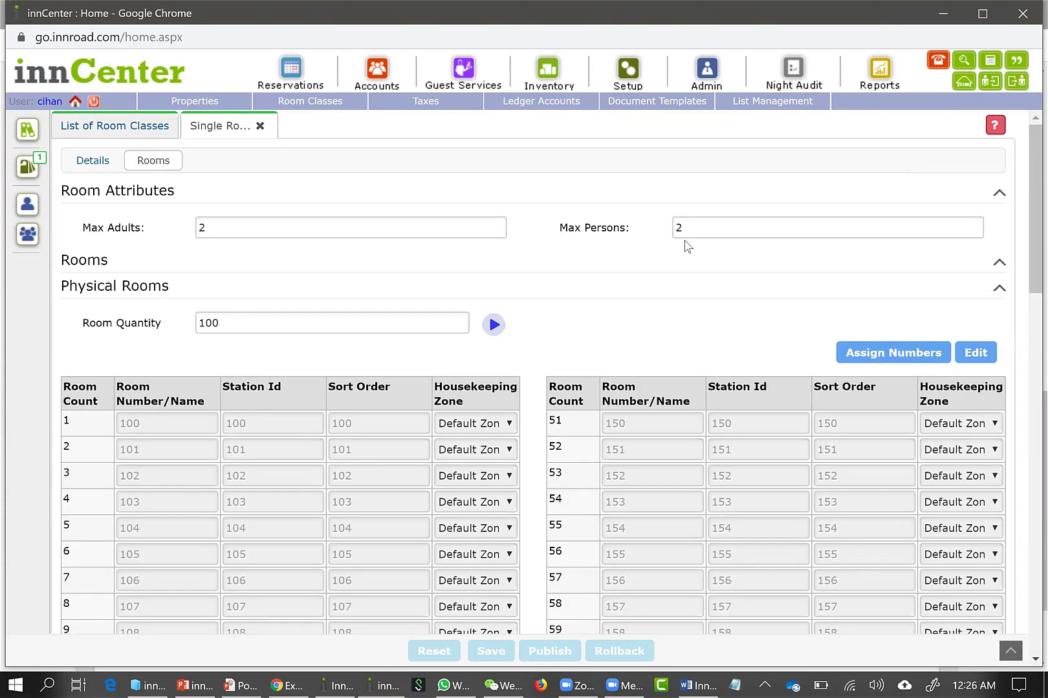
# Go to the Reservations module and search University Hotel's reservations by a guest's last name
pyautogui.click(294, 70)
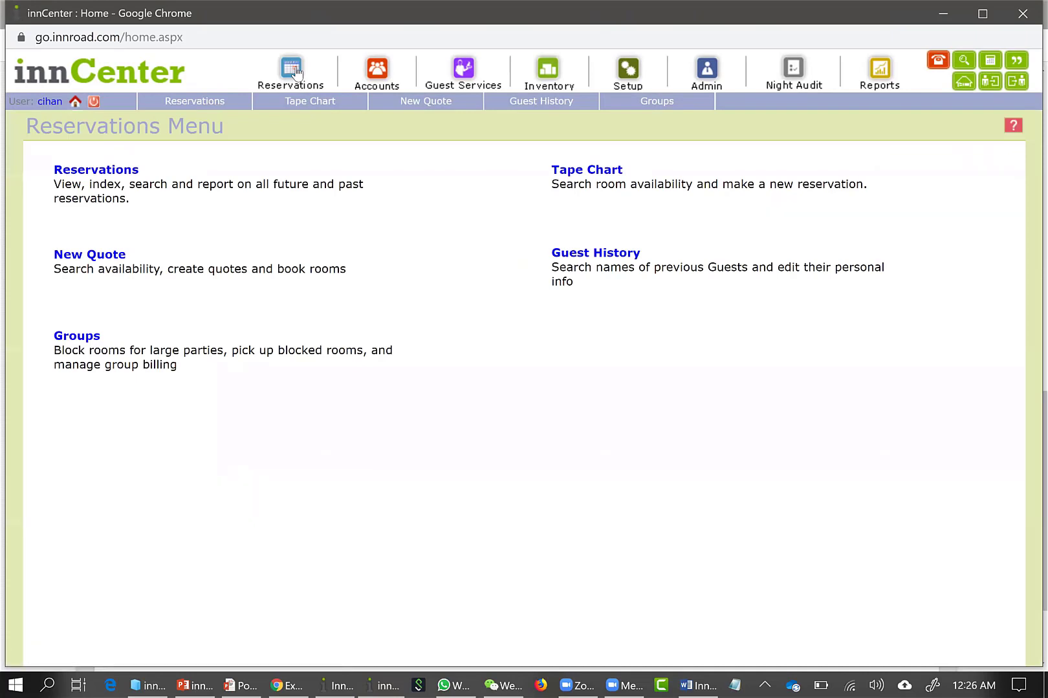
pyautogui.click(97, 170)
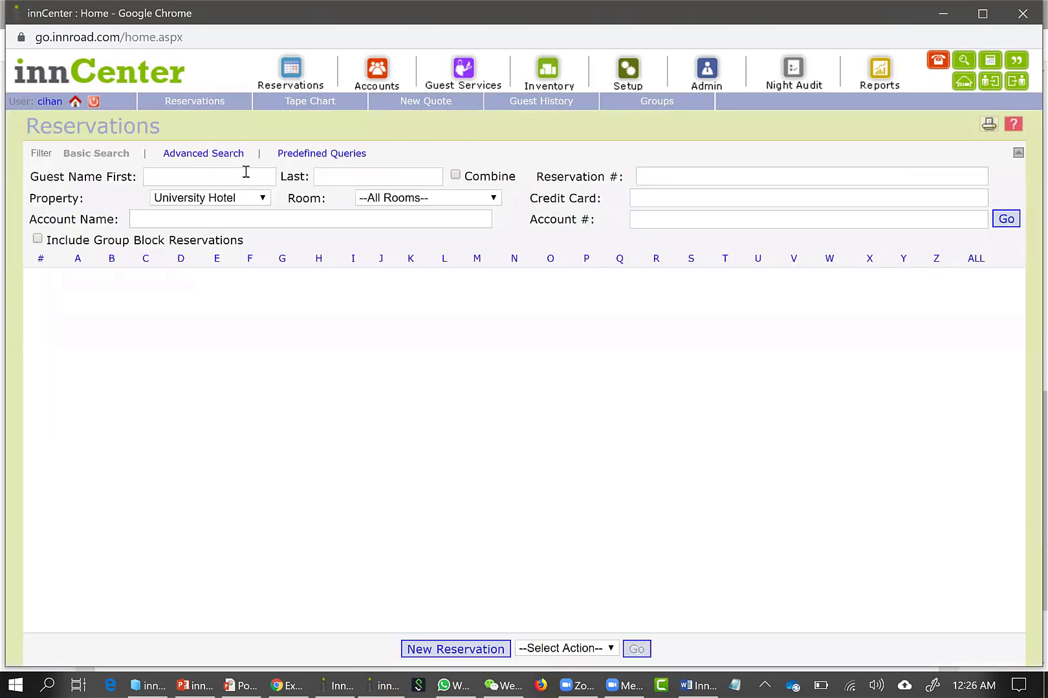
pyautogui.click(345, 178)
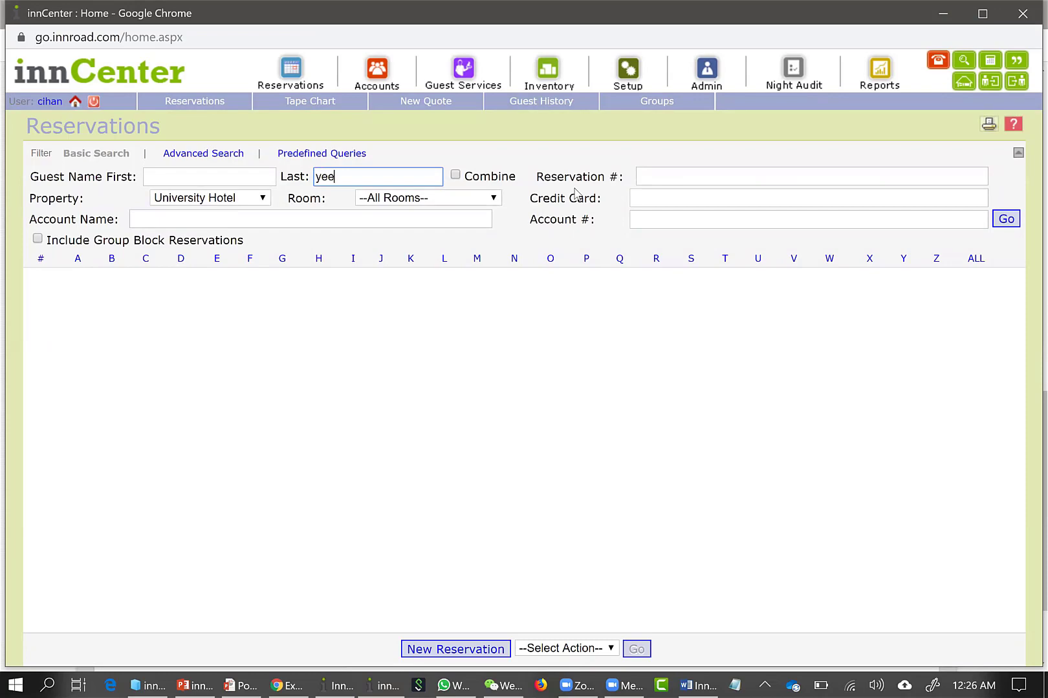
pyautogui.write('yellow')
pyautogui.press('Return')
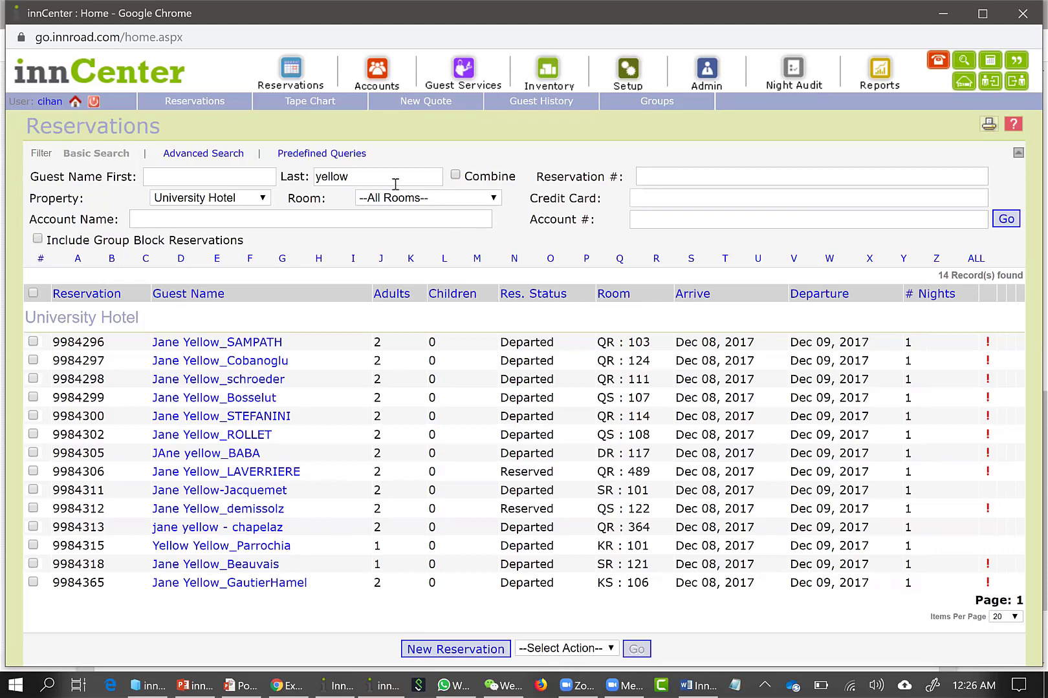
# Search the reservations by two other guest last names and look through the matching bookings
pyautogui.moveTo(379, 183); pyautogui.dragTo(136, 163)
pyautogui.write('purp')
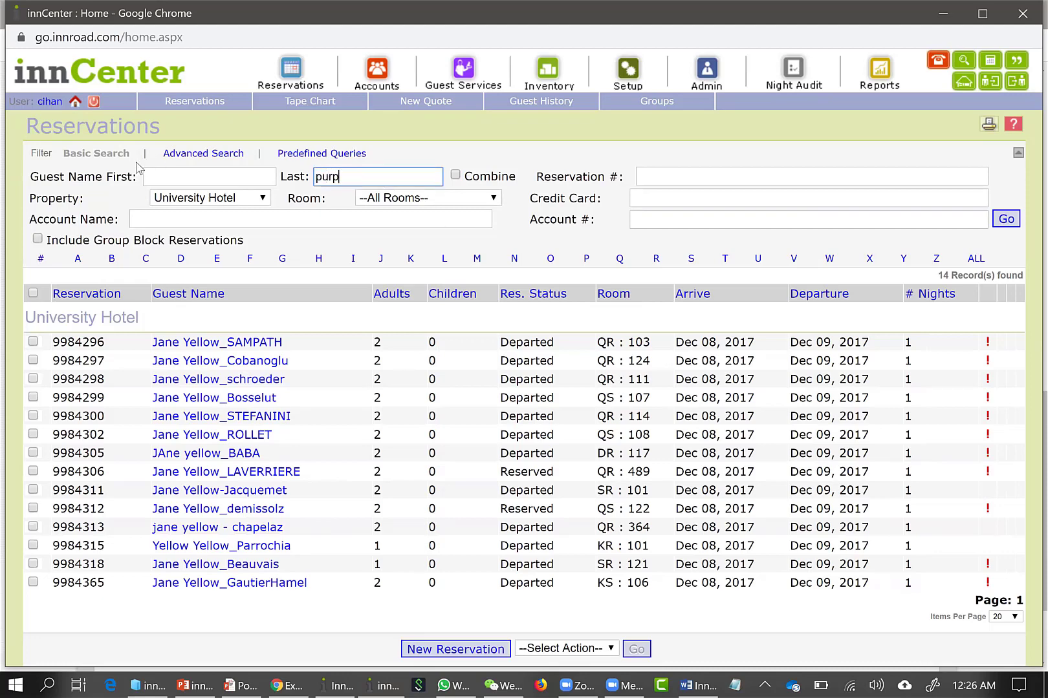
pyautogui.write('le')
pyautogui.press('Return')
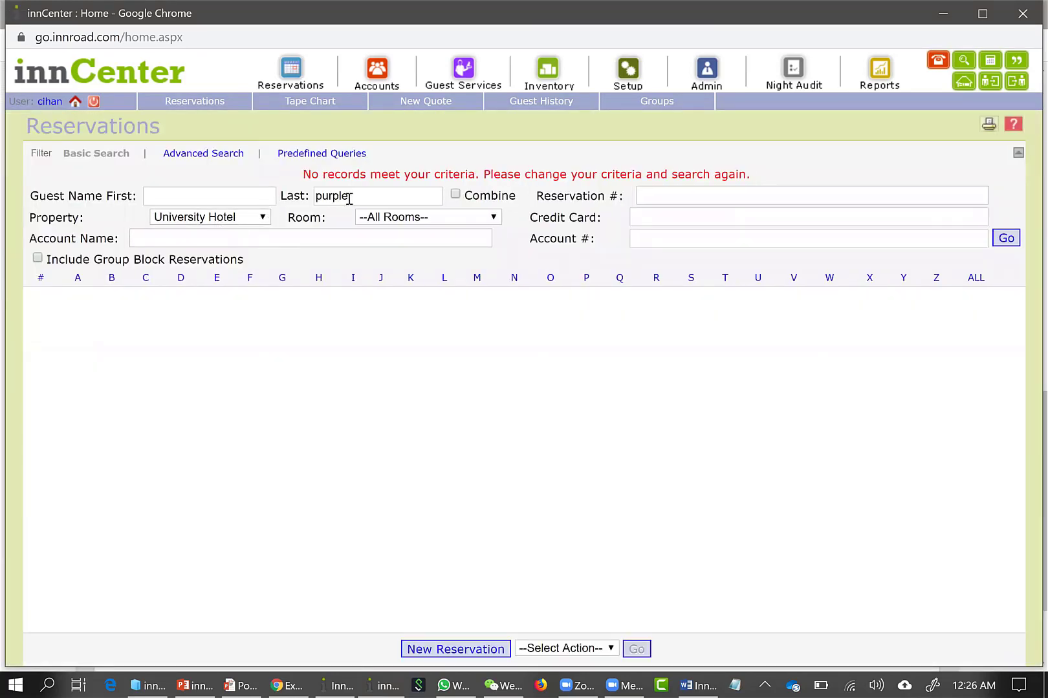
pyautogui.press('Tab')
pyautogui.write('blue')
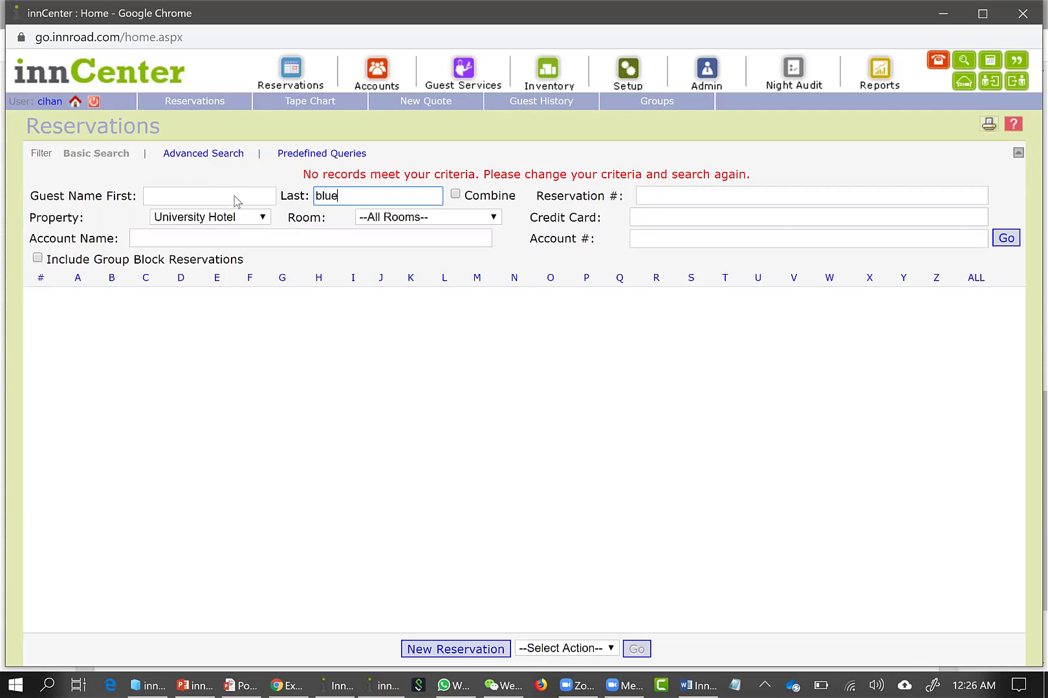
pyautogui.press('Return')
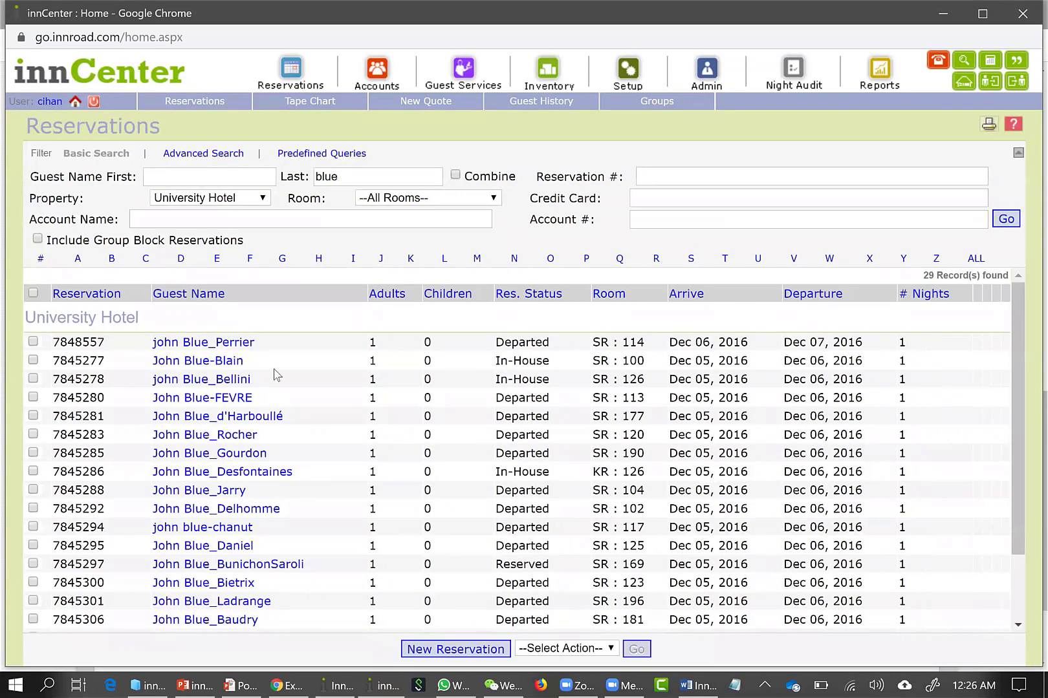
pyautogui.scroll(-1, 280, 376)
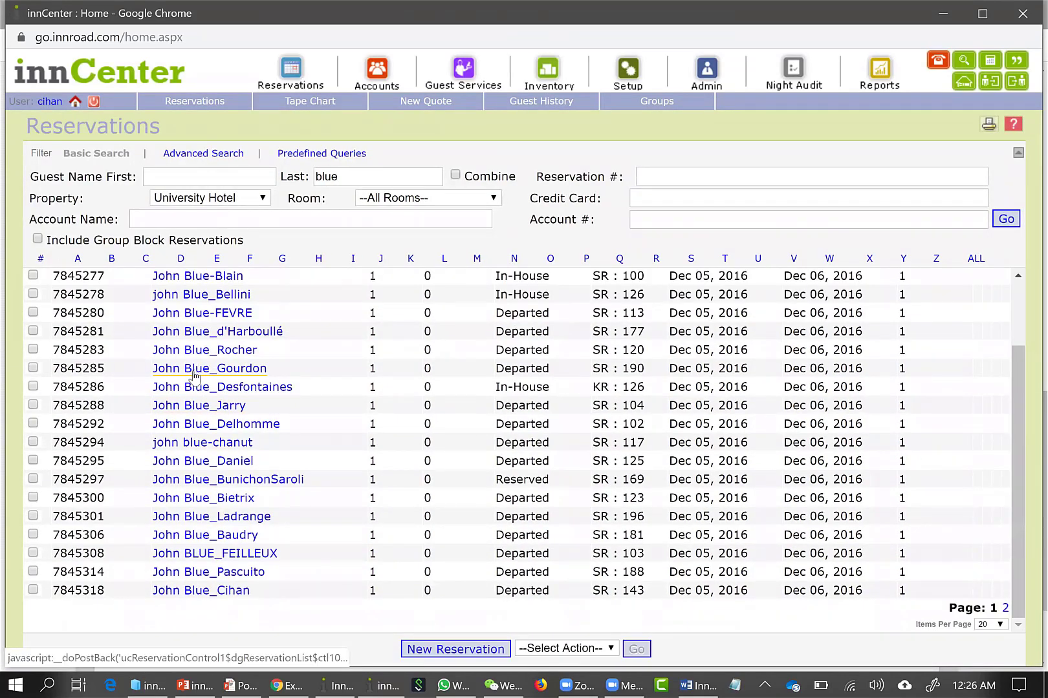
pyautogui.scroll(1, 327, 369)
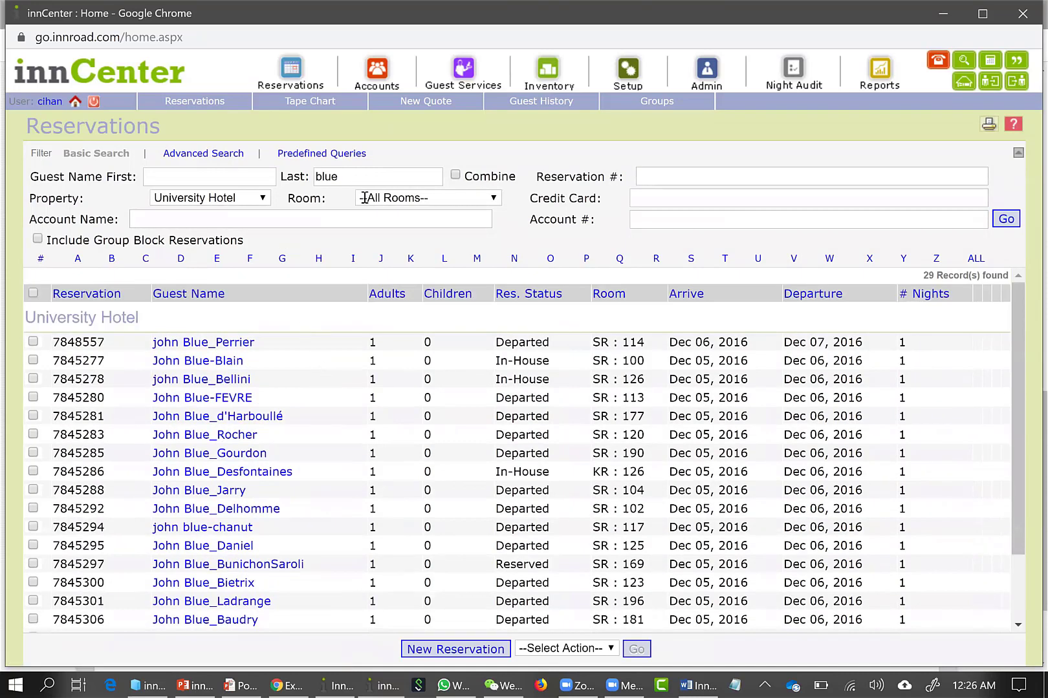
# Clear the last name from the reservation search filter
pyautogui.moveTo(332, 175); pyautogui.dragTo(437, 181)
pyautogui.press('BackSpace')
pyautogui.press('BackSpace')
pyautogui.press('BackSpace')
pyautogui.press('BackSpace')
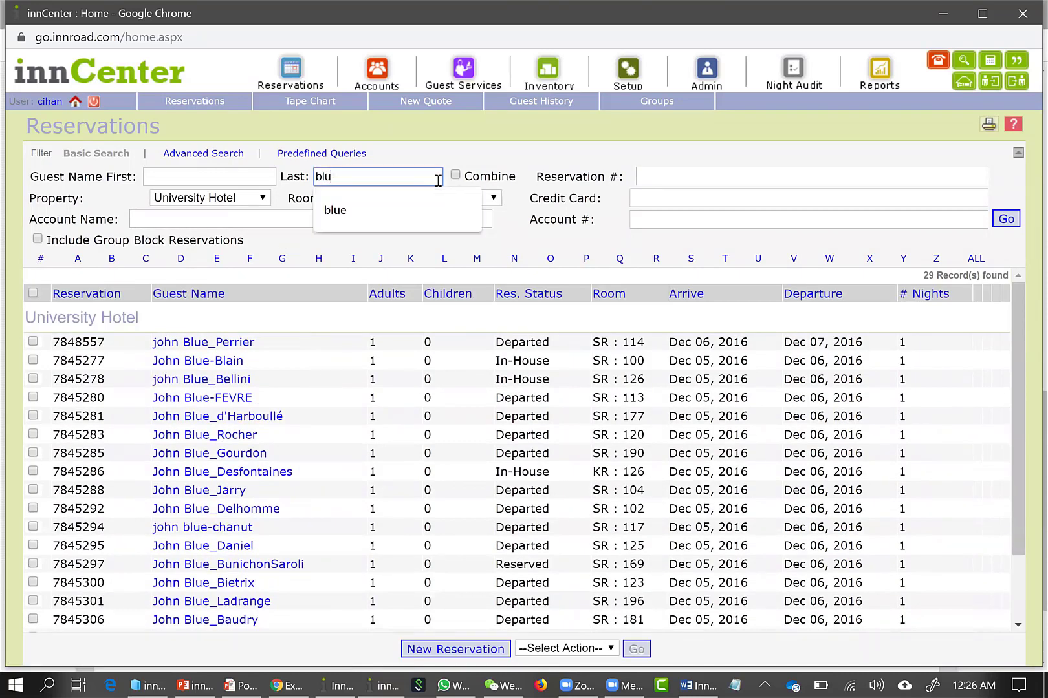
pyautogui.click(563, 153)
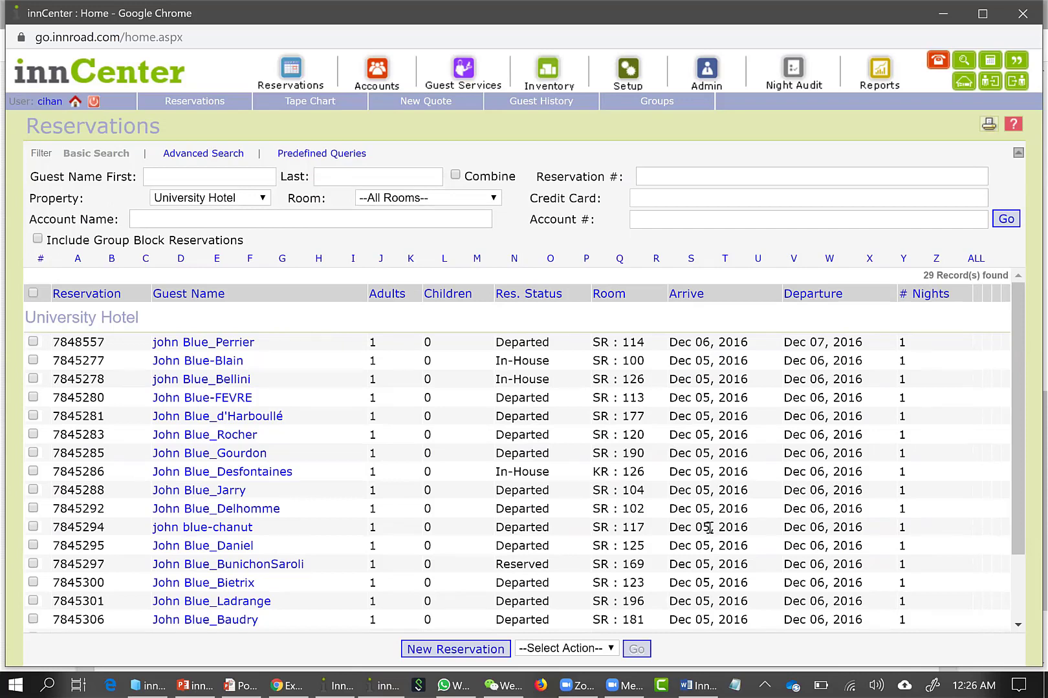
# Create a new reservation and enter the guest's title as Mr. with the guest's first and last name
pyautogui.click(433, 650)
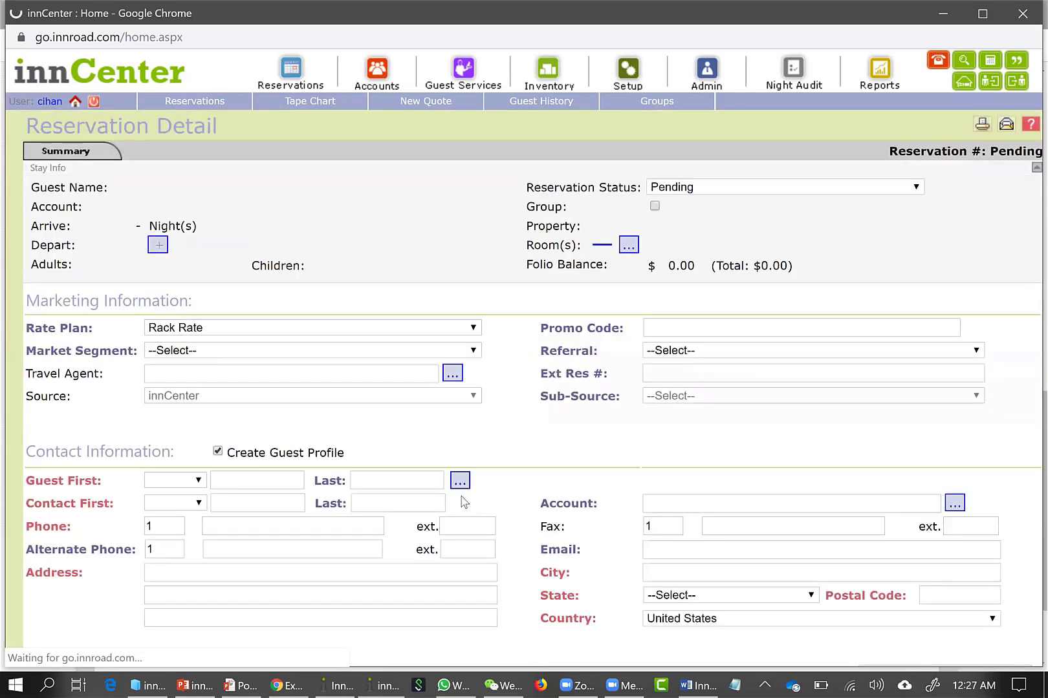
pyautogui.click(182, 486)
pyautogui.click(181, 216)
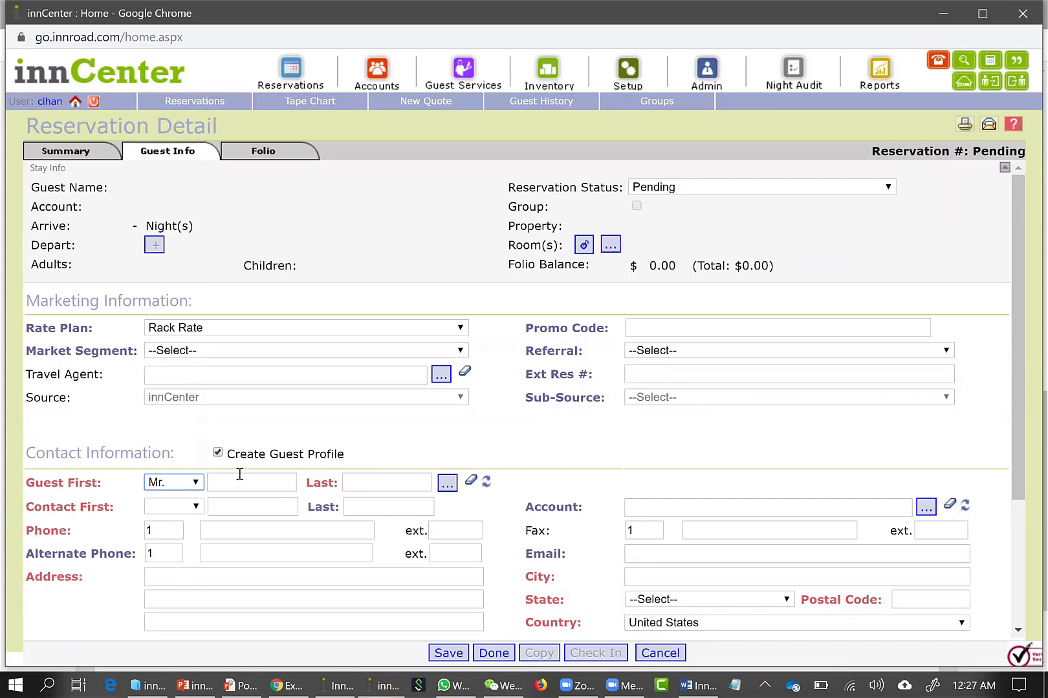
pyautogui.click(257, 485)
pyautogui.press('Tab')
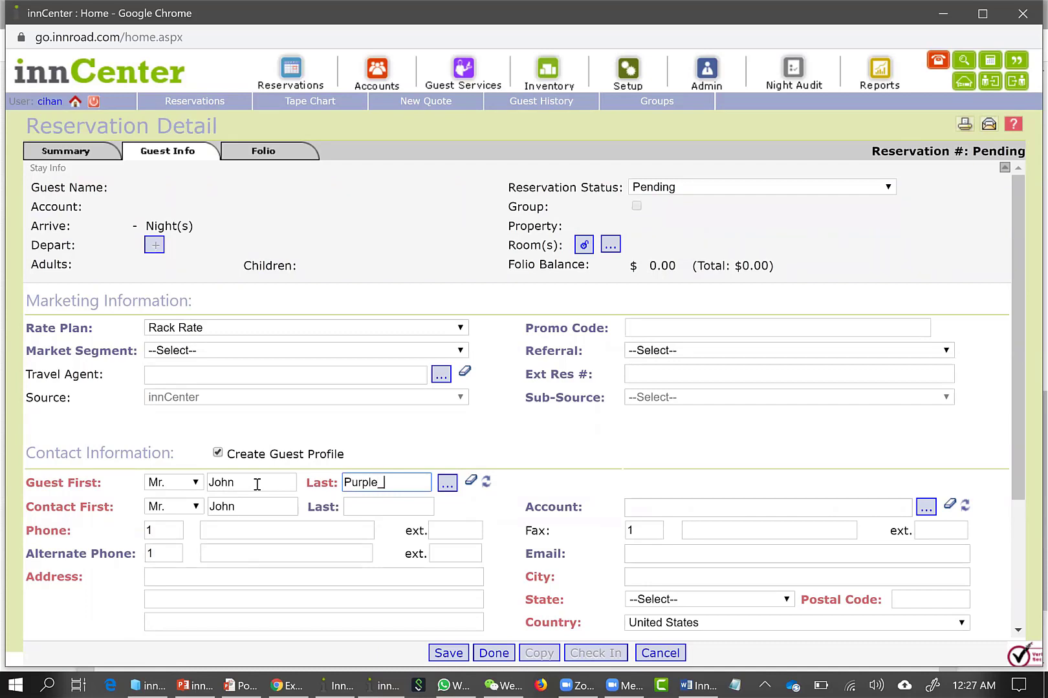
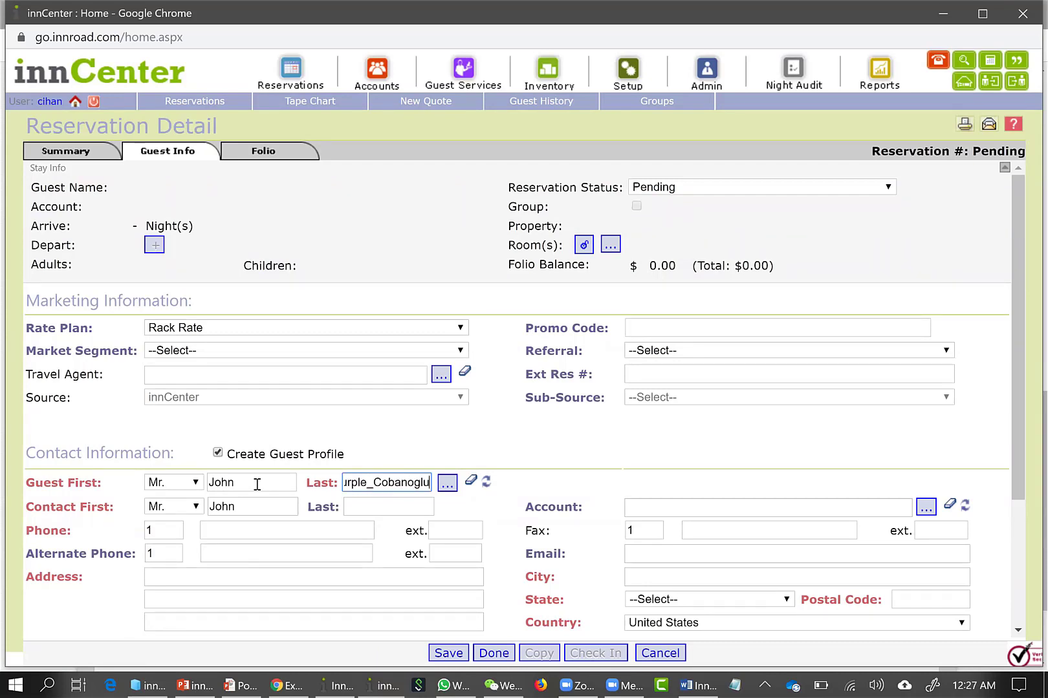
pyautogui.press('Tab')
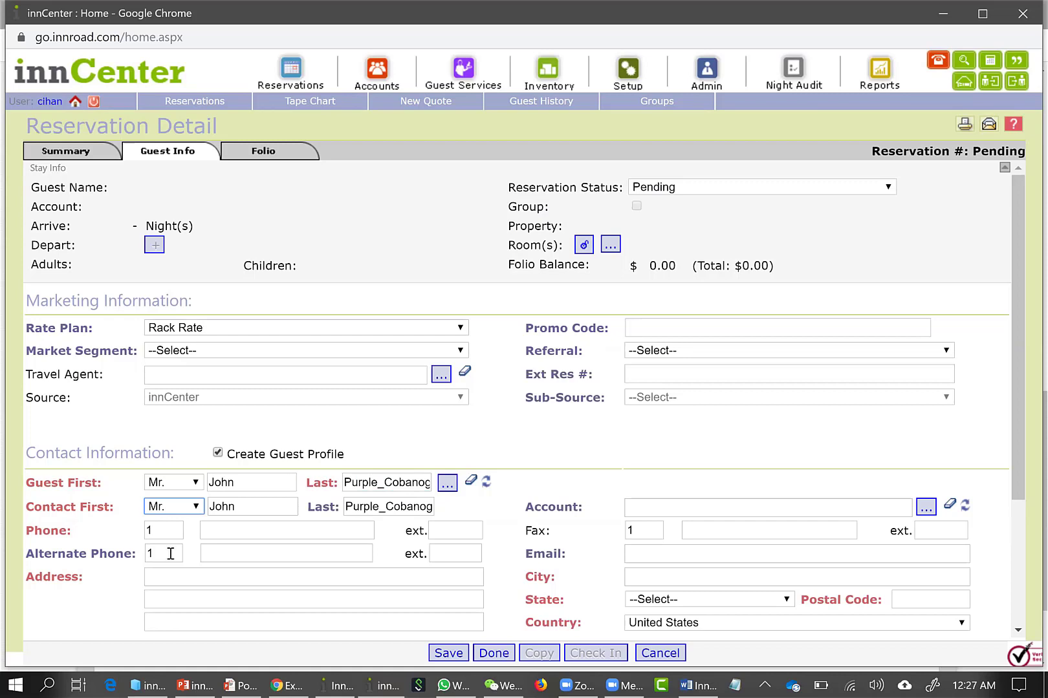
# Enter the guest's phone number in the contact information
pyautogui.click(311, 534)
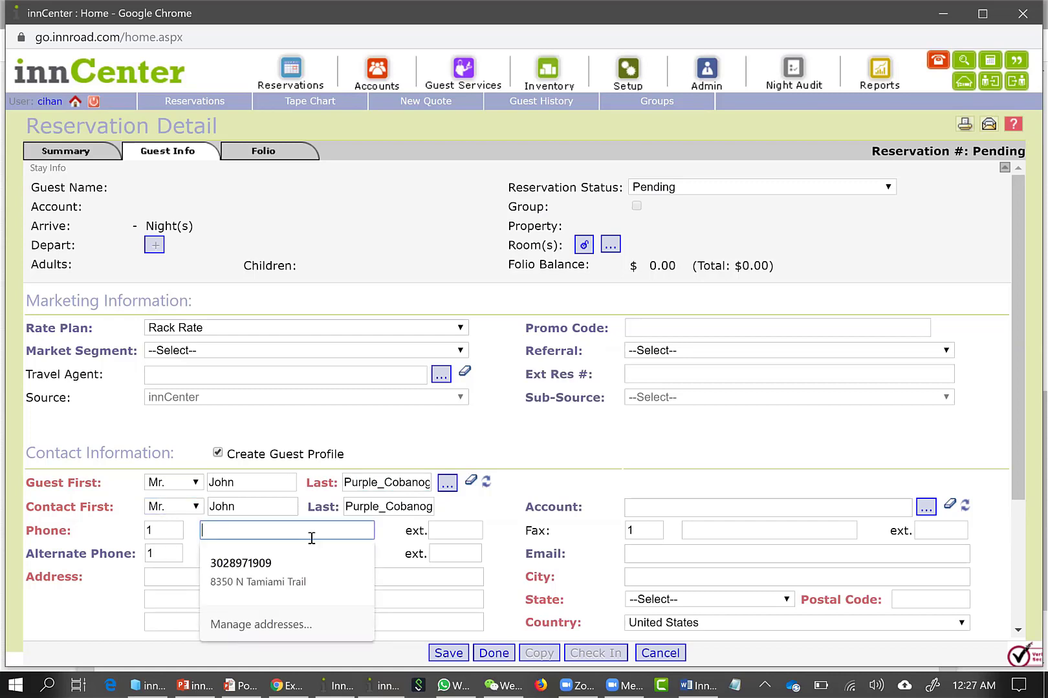
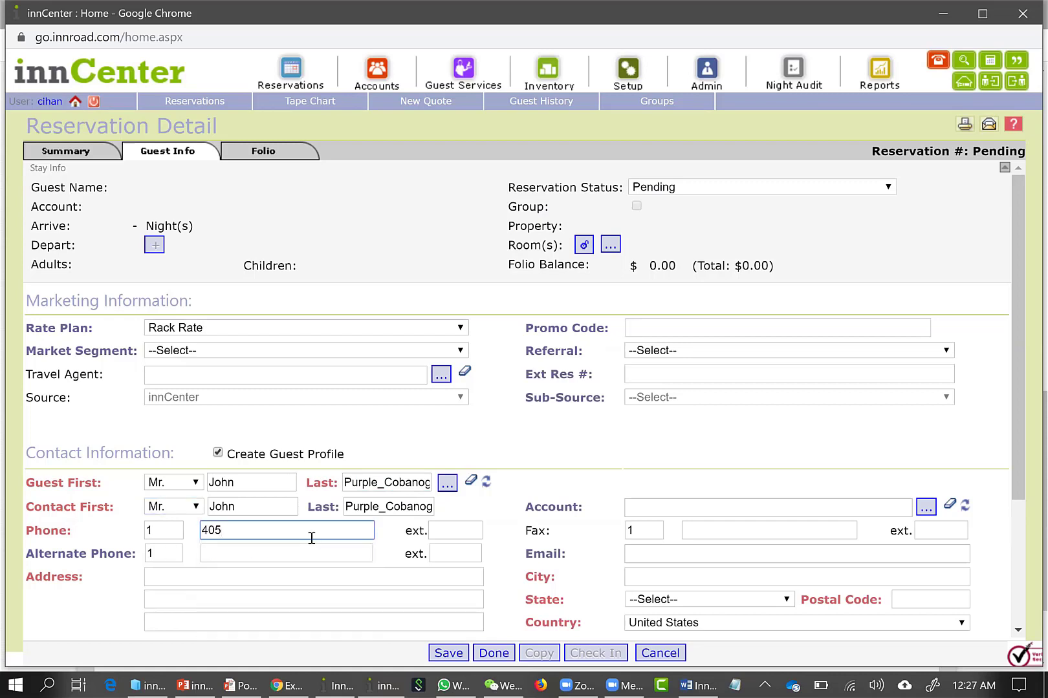
pyautogui.click(249, 553)
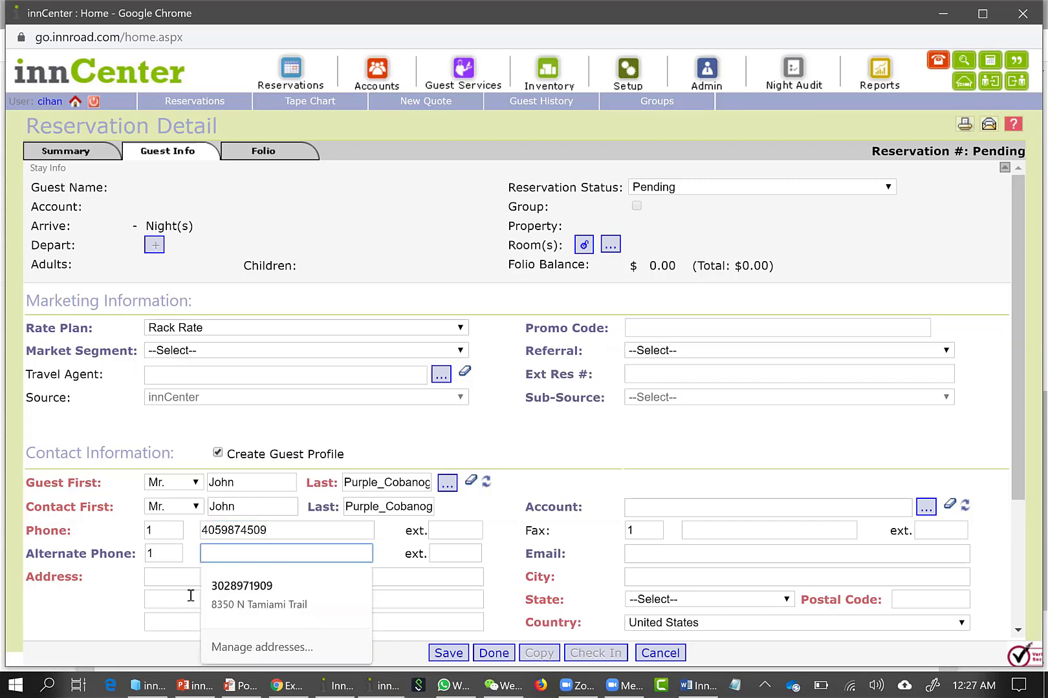
# Fill in the guest's street address, city, state and postal code
pyautogui.click(146, 580)
pyautogui.write('1')
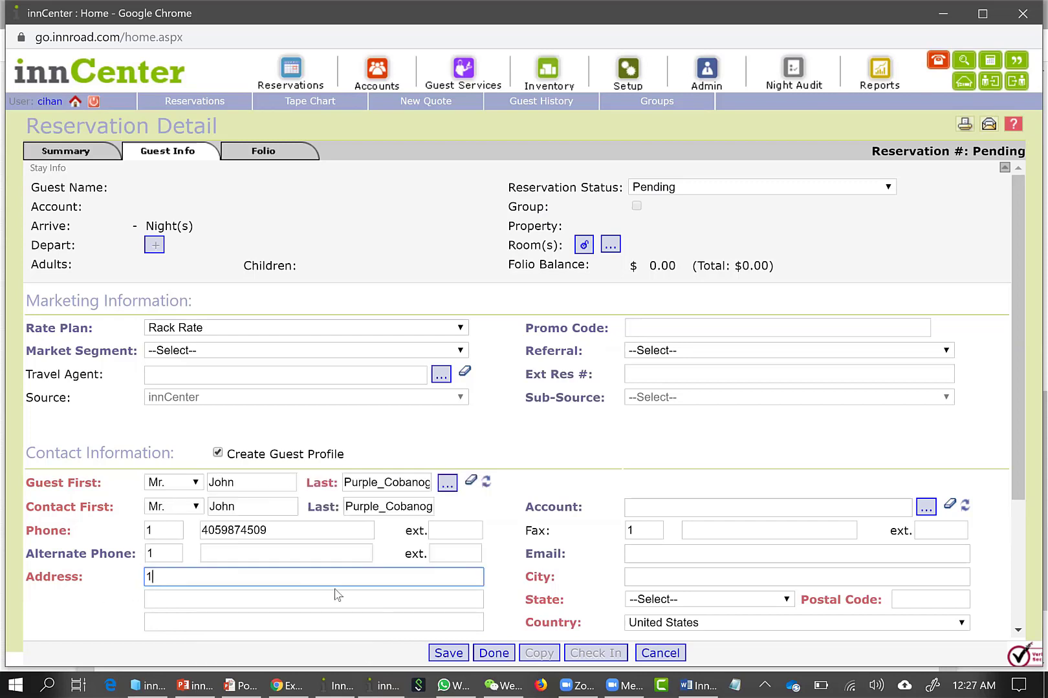
pyautogui.write('23 Main St')
pyautogui.press('Tab')
pyautogui.click(645, 586)
pyautogui.write('N')
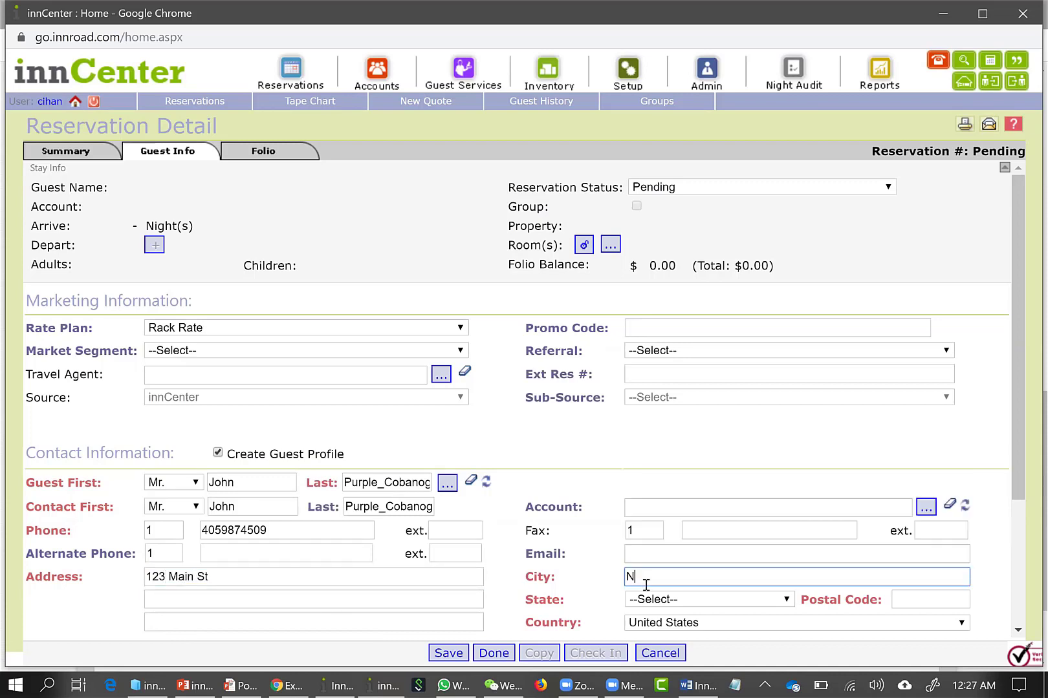
pyautogui.write('ewark')
pyautogui.press('Tab')
pyautogui.press('d')
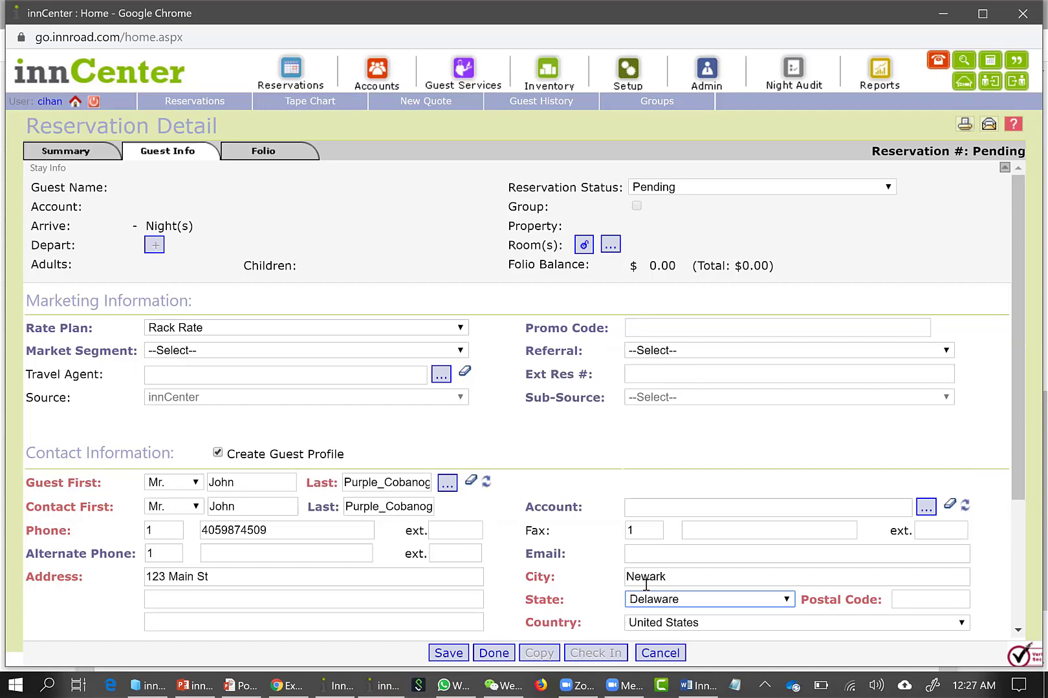
pyautogui.press('Tab')
pyautogui.write('1')
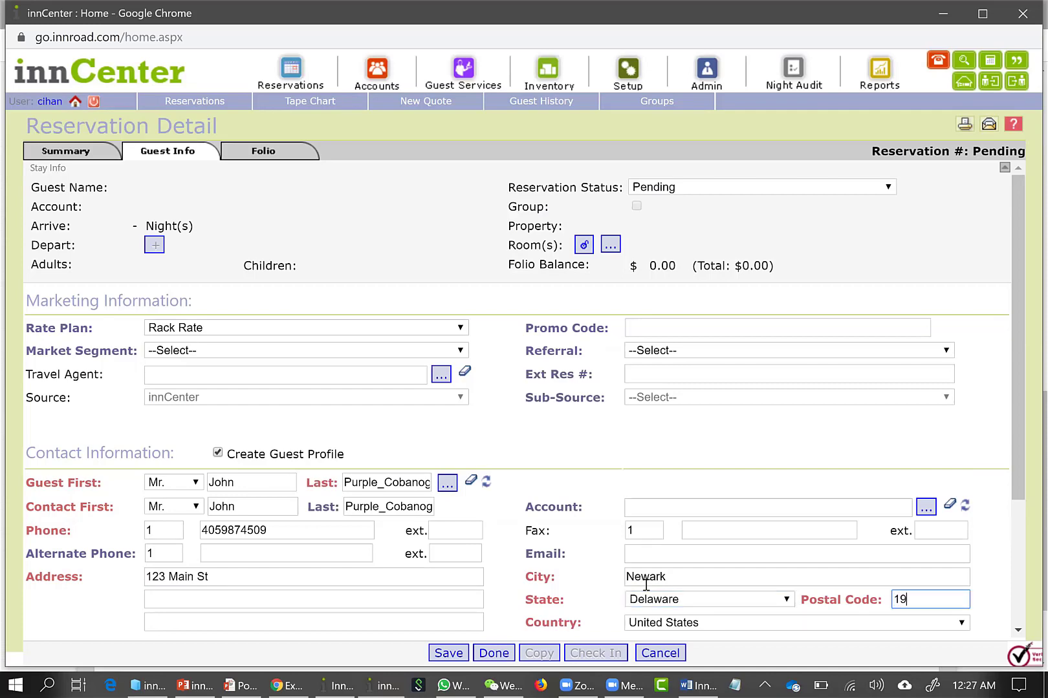
# Set the payment method to MC and enter the card number and its expiration date
pyautogui.scroll(-3, 621, 537)
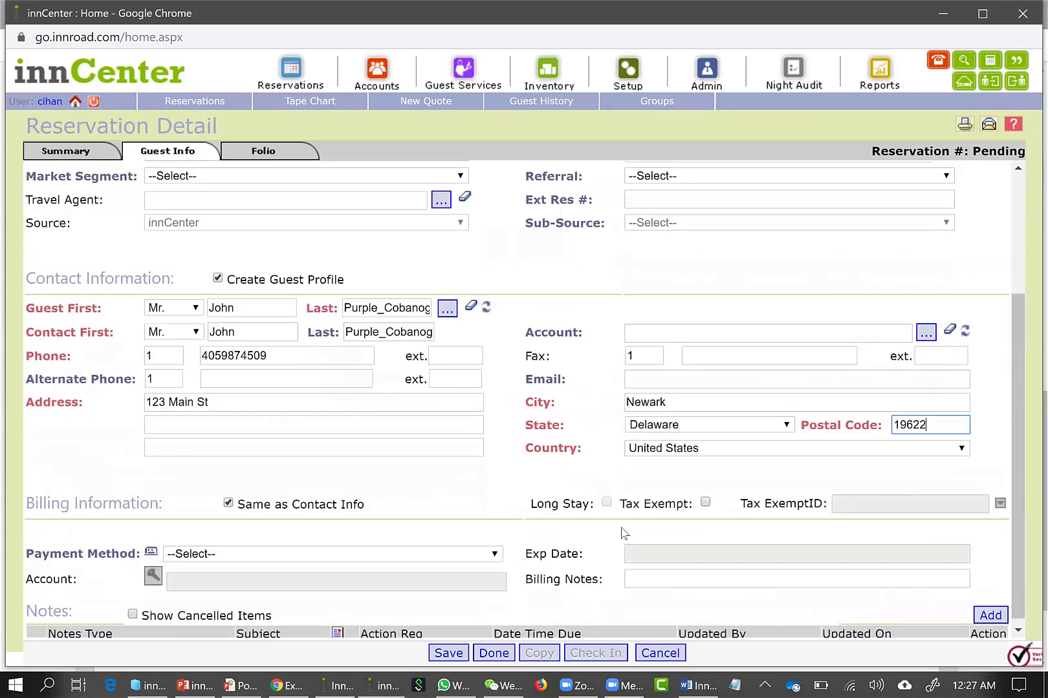
pyautogui.scroll(-1, 452, 569)
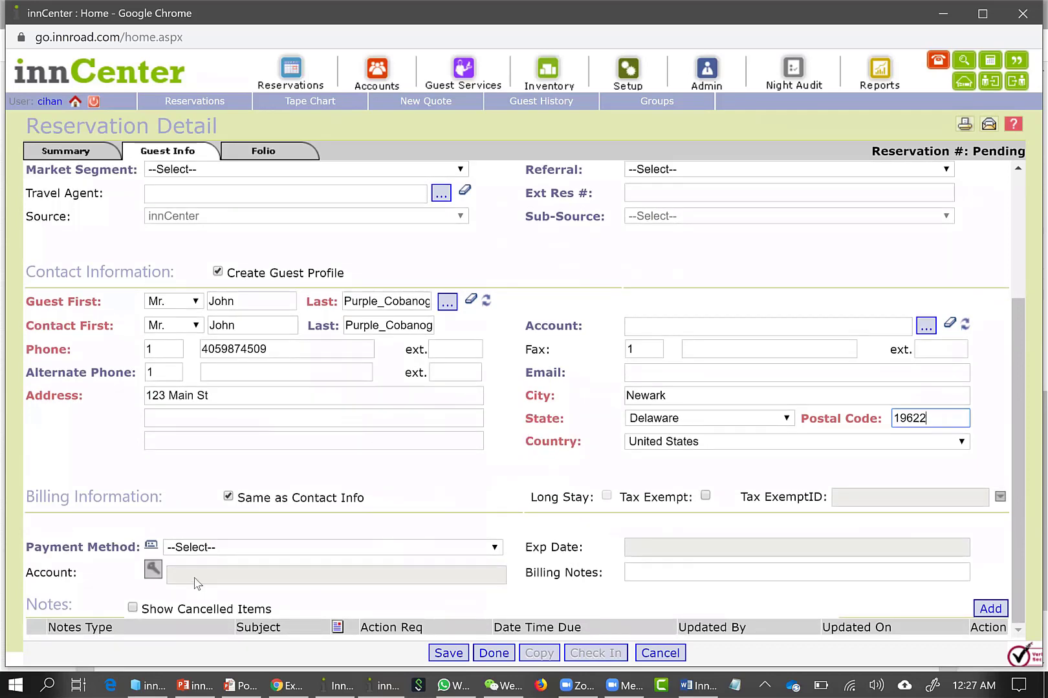
pyautogui.click(331, 555)
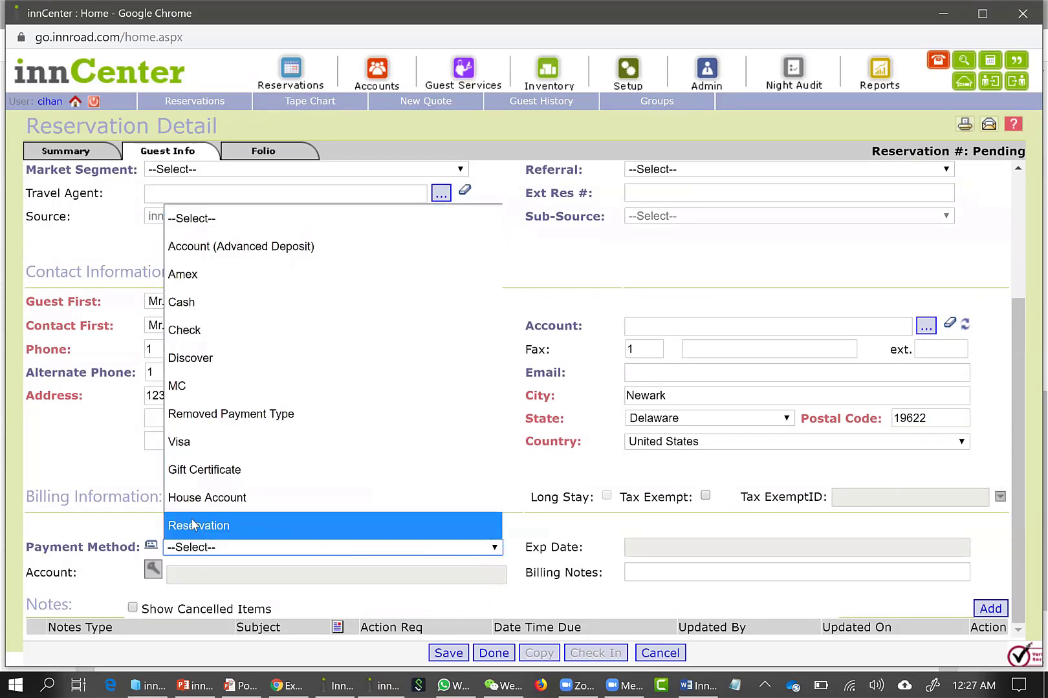
pyautogui.click(173, 386)
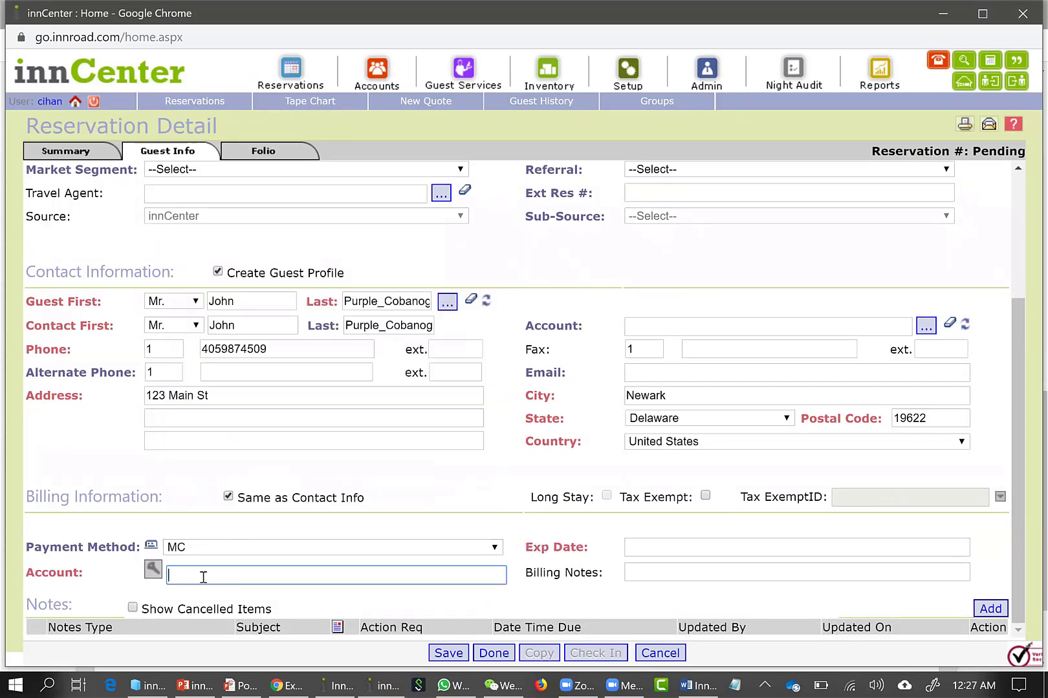
pyautogui.write('5555444433332222')
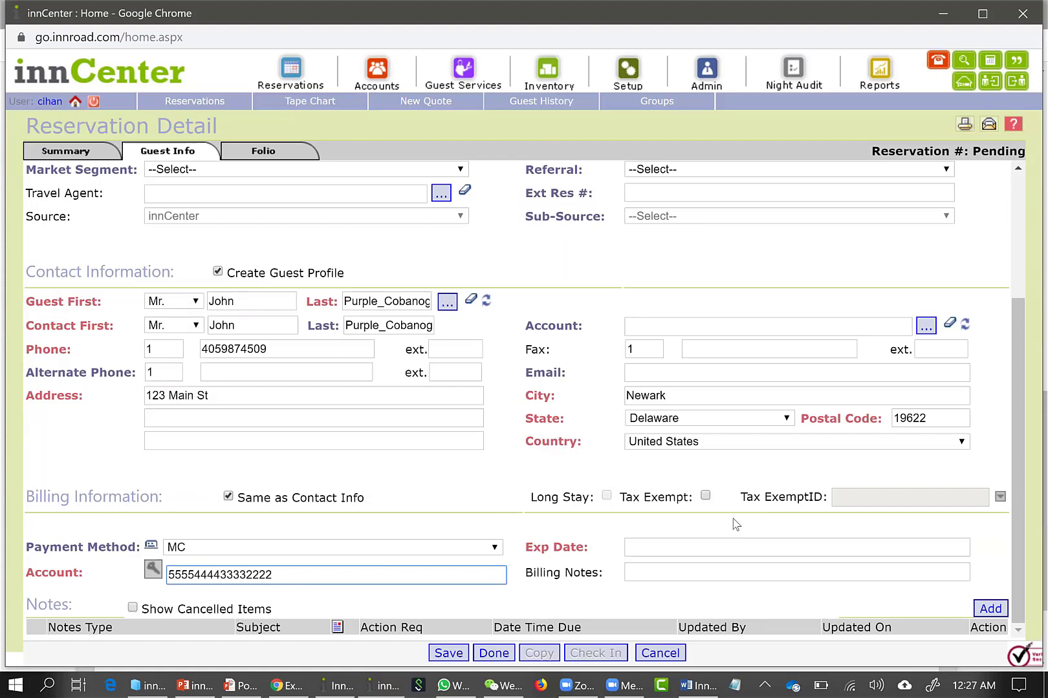
pyautogui.click(716, 551)
pyautogui.write('10/23')
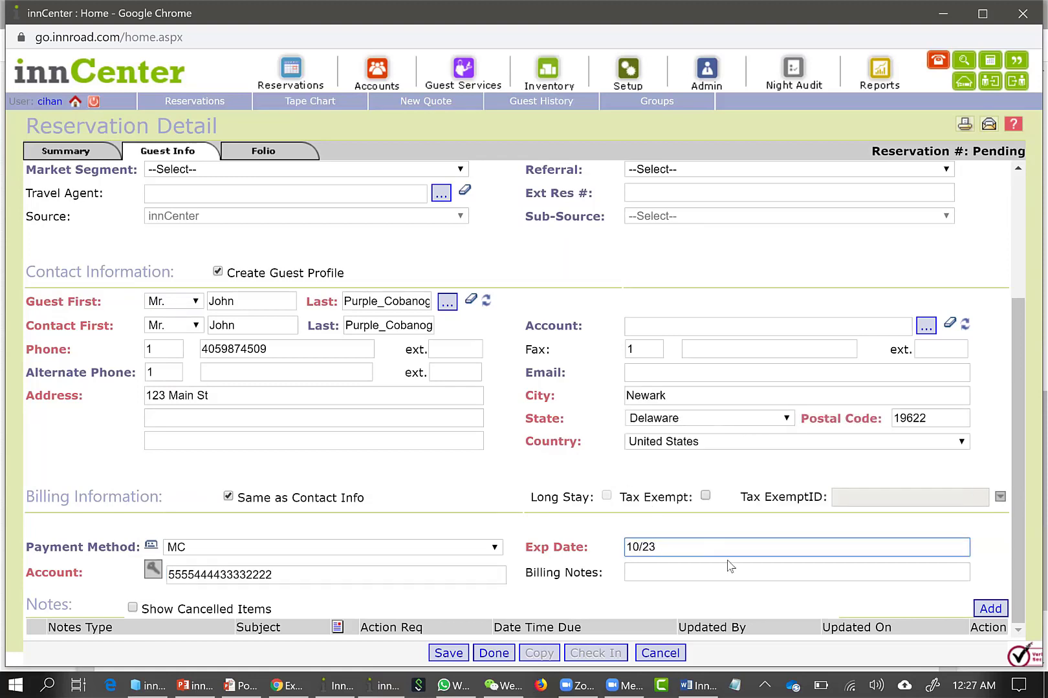
# Open the room assignment for the reservation and search for rooms arriving Sep 03, 2019 for 2 adults
pyautogui.scroll(3, 561, 502)
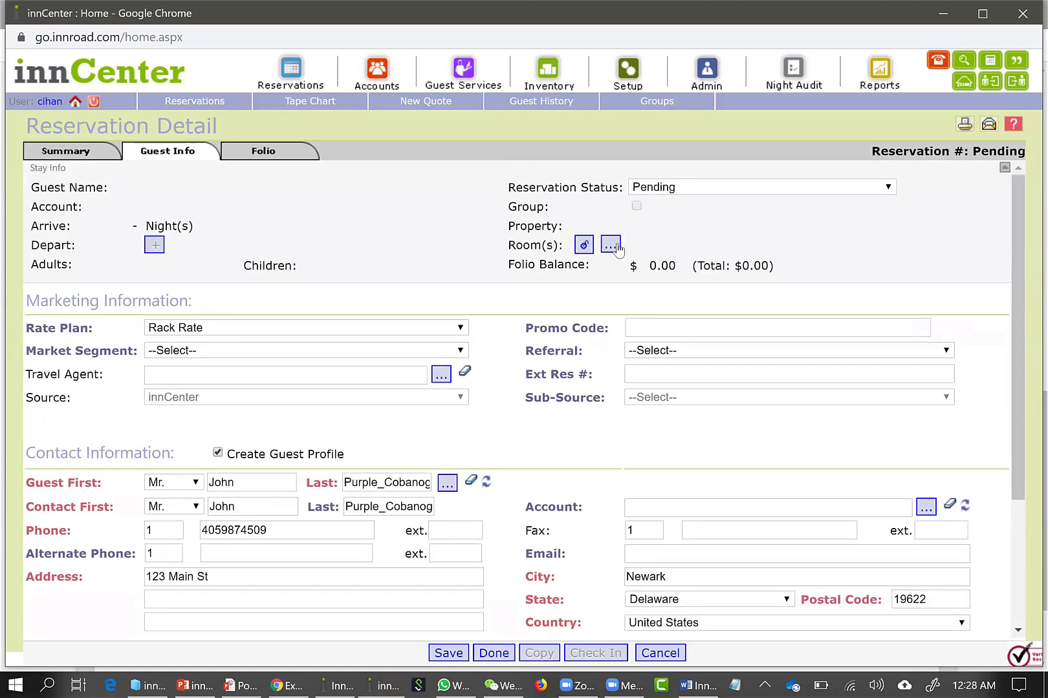
pyautogui.click(610, 245)
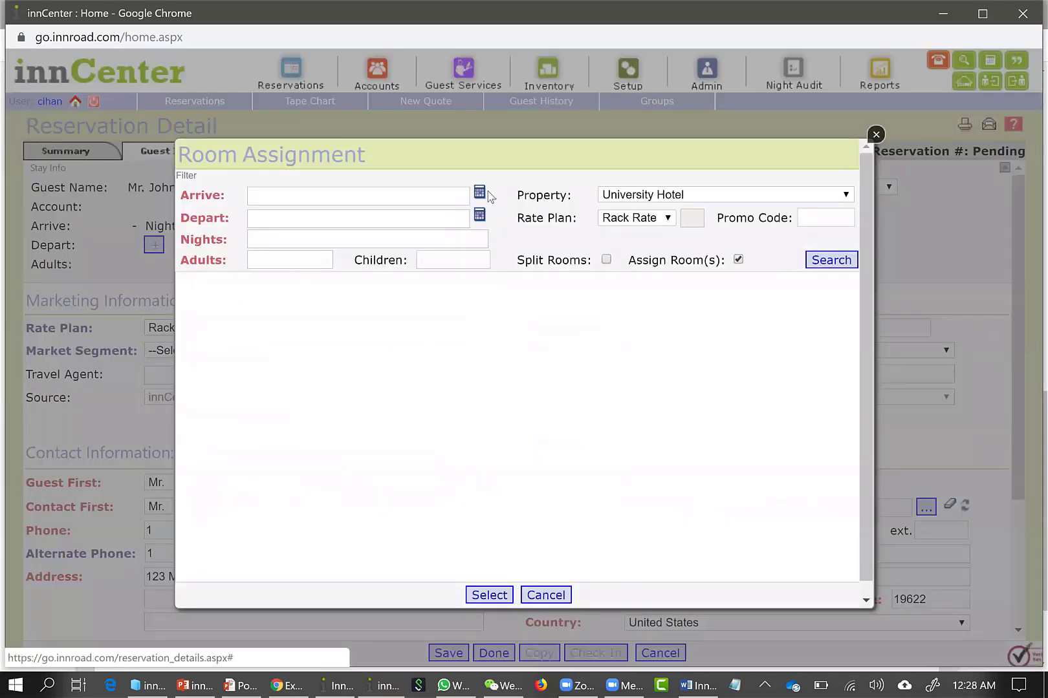
pyautogui.click(480, 192)
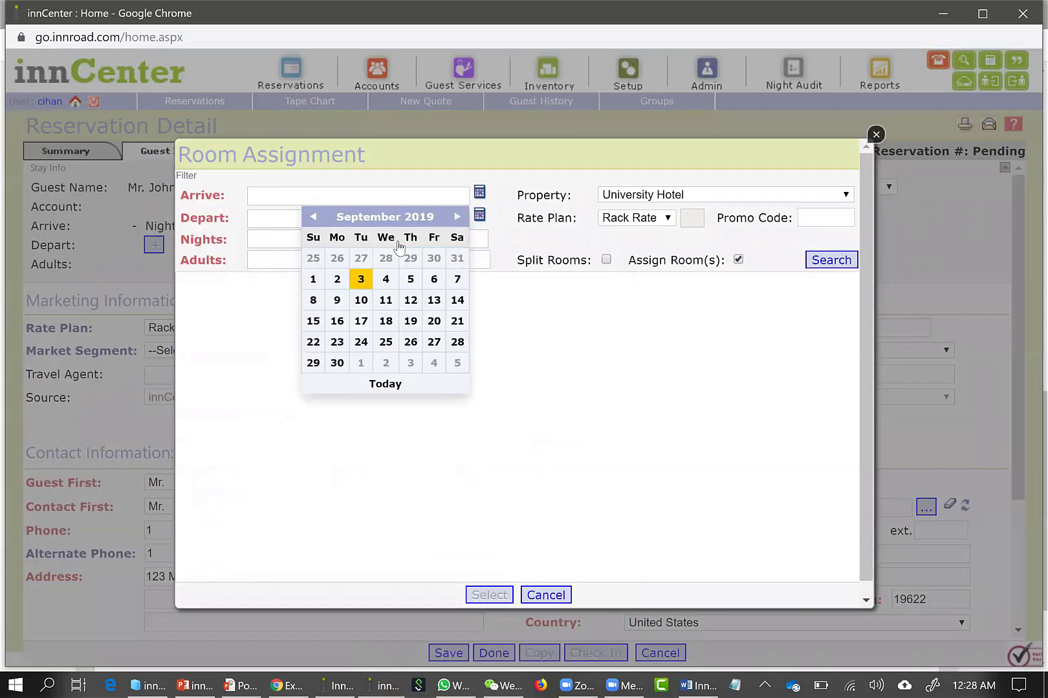
pyautogui.click(360, 278)
pyautogui.click(301, 261)
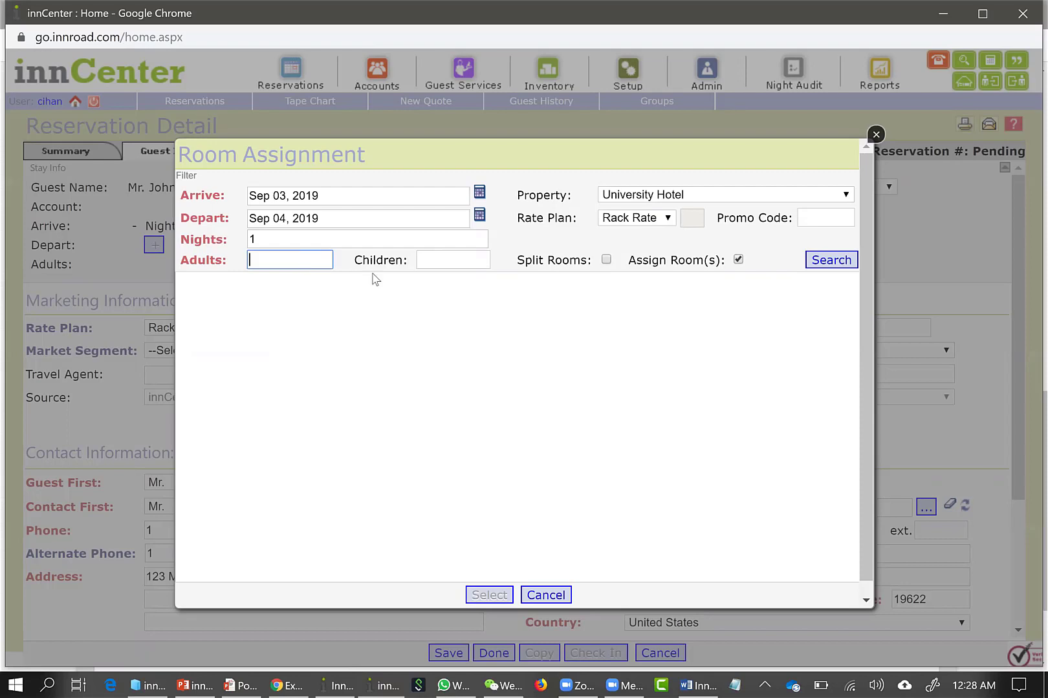
pyautogui.write('2')
pyautogui.click(812, 261)
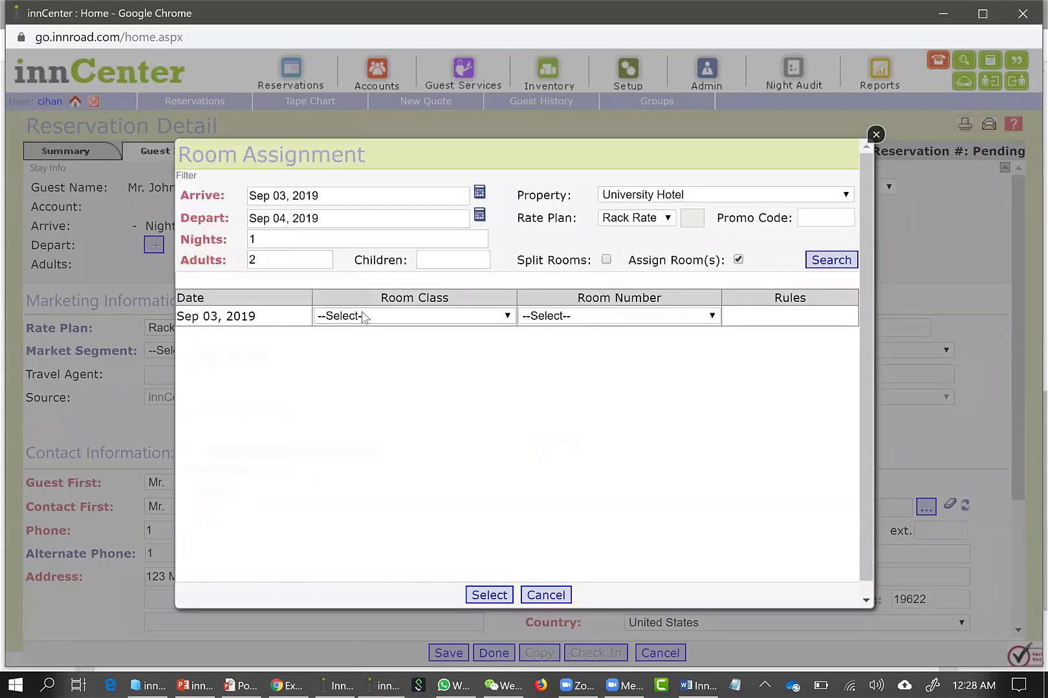
# Assign Queen Room number 104 to the Sep 03, 2019 stay and apply the selection
pyautogui.click(362, 316)
pyautogui.click(379, 422)
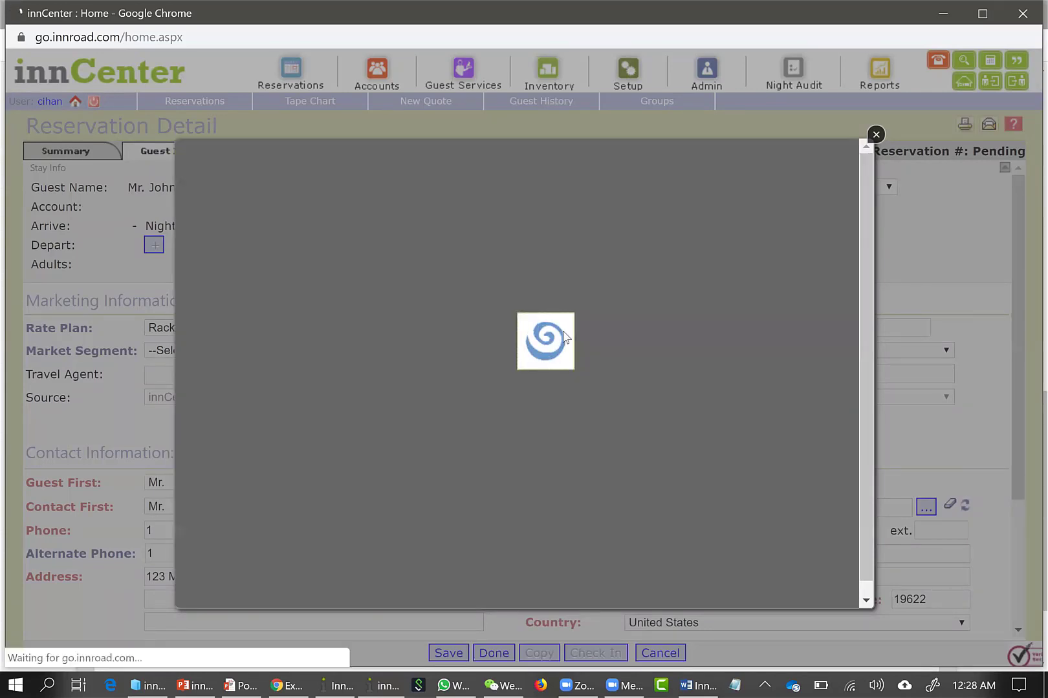
pyautogui.click(552, 317)
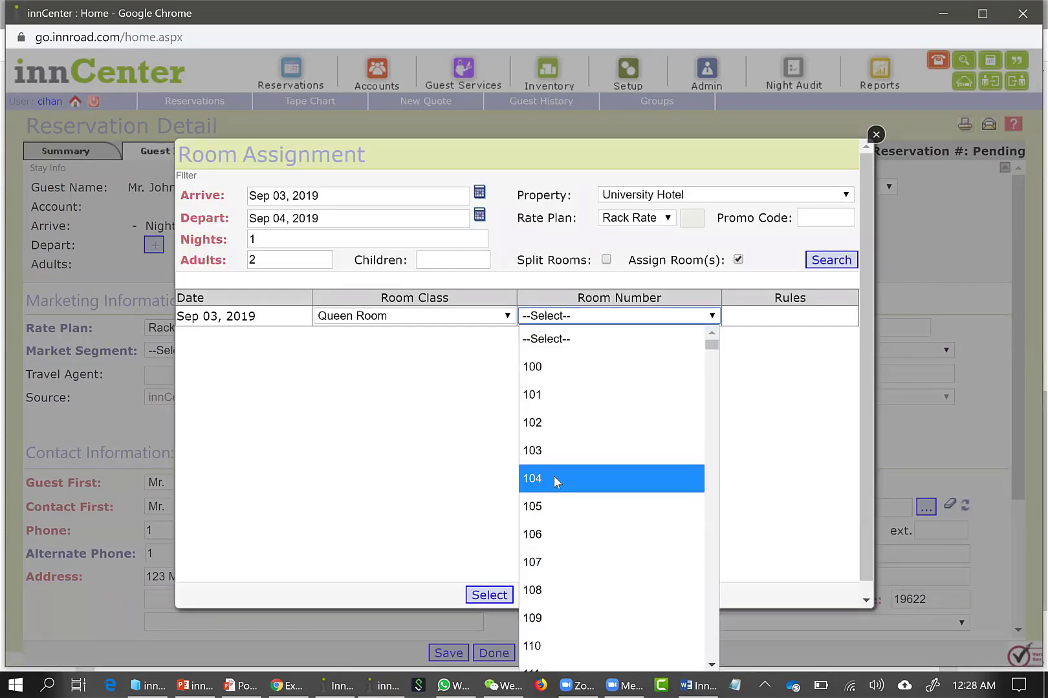
pyautogui.click(553, 476)
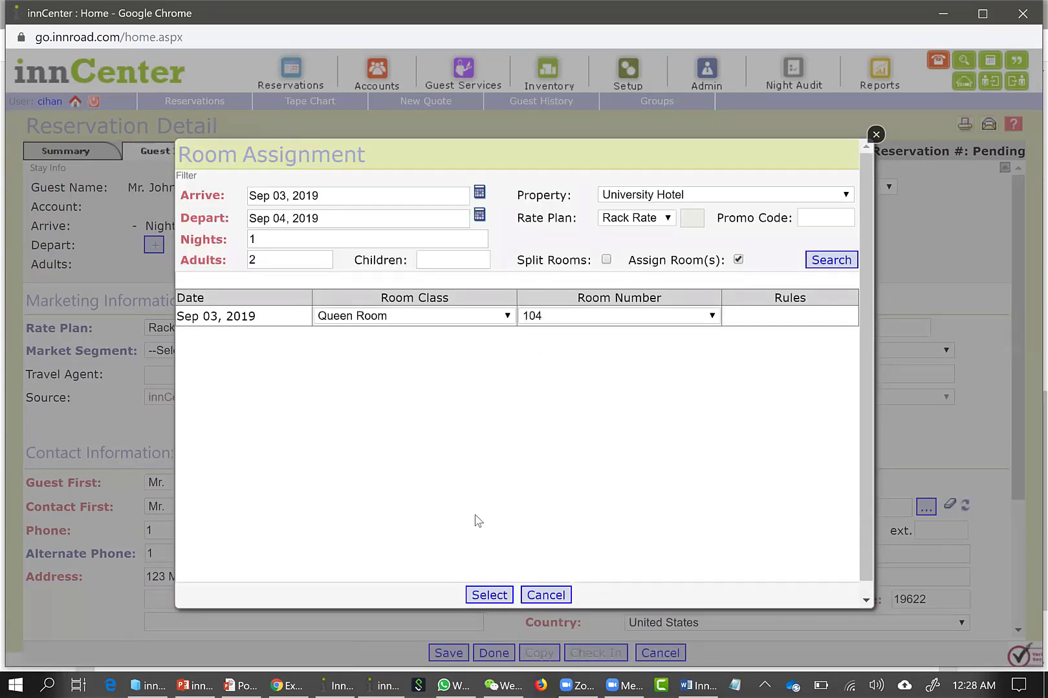
pyautogui.click(500, 595)
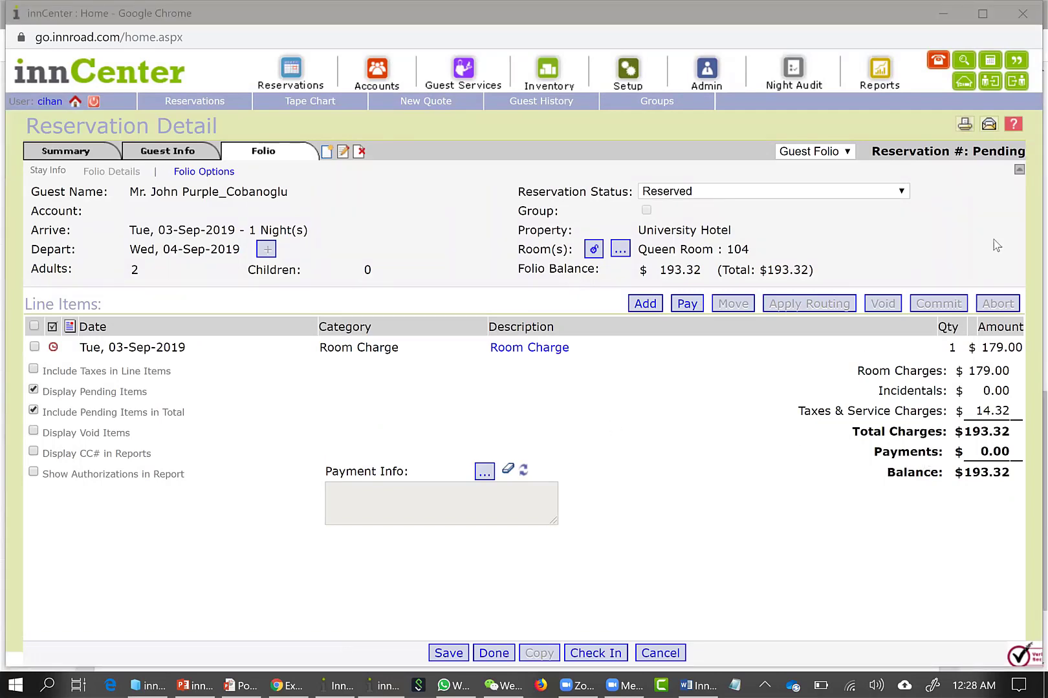
# Save the reservation and check the reservation number it receives
pyautogui.click(973, 155)
pyautogui.hotkey('ctrl', 'a')
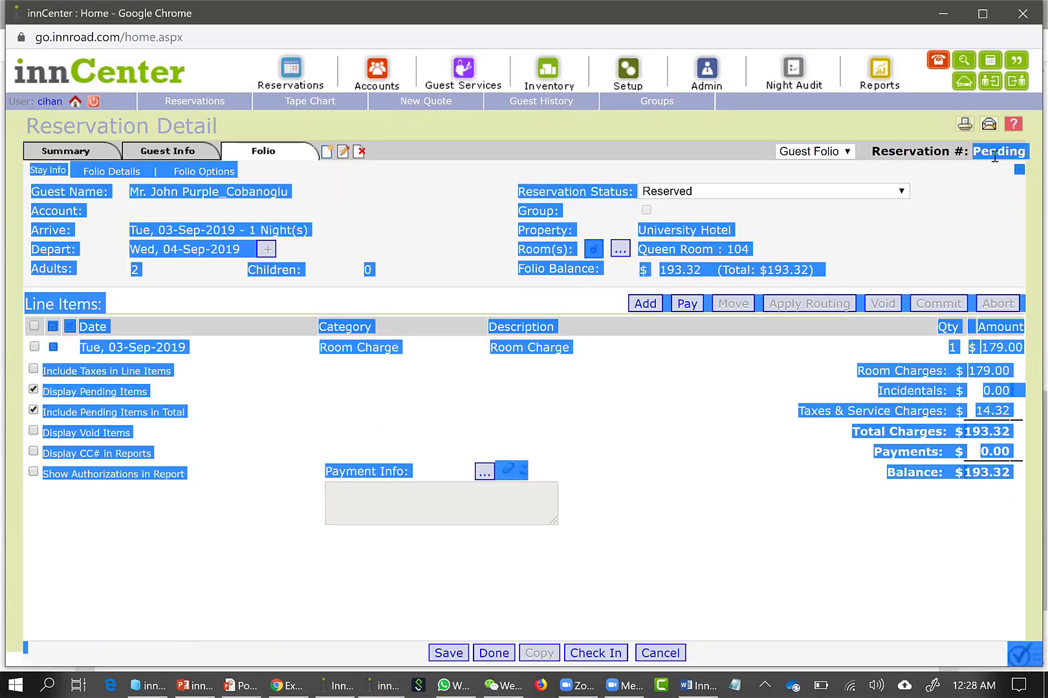
pyautogui.click(994, 156)
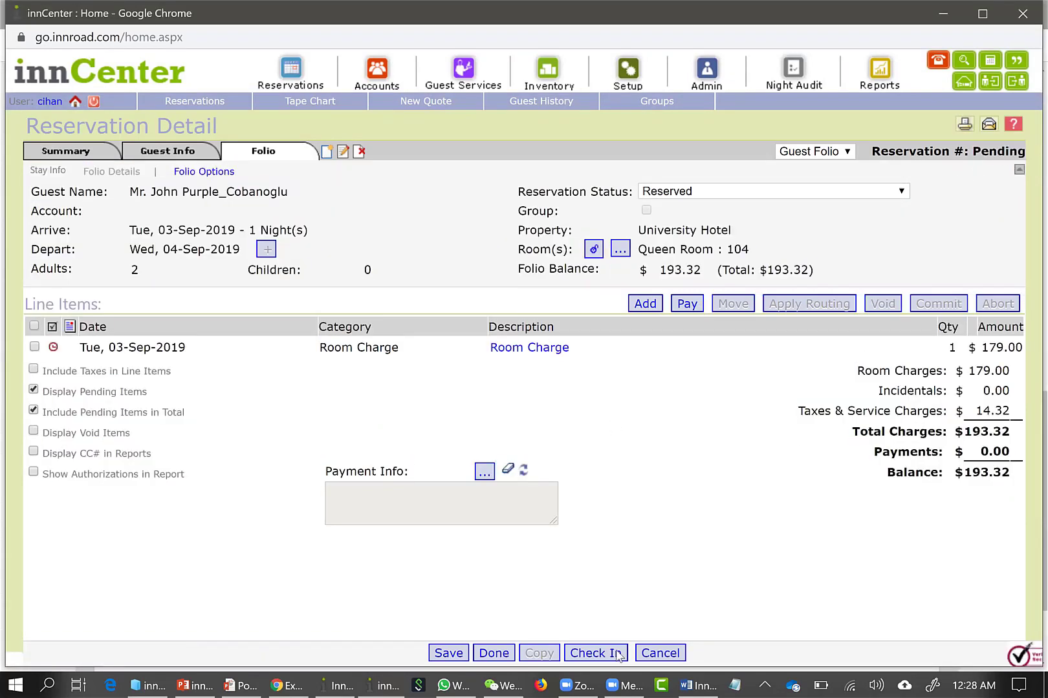
pyautogui.click(448, 653)
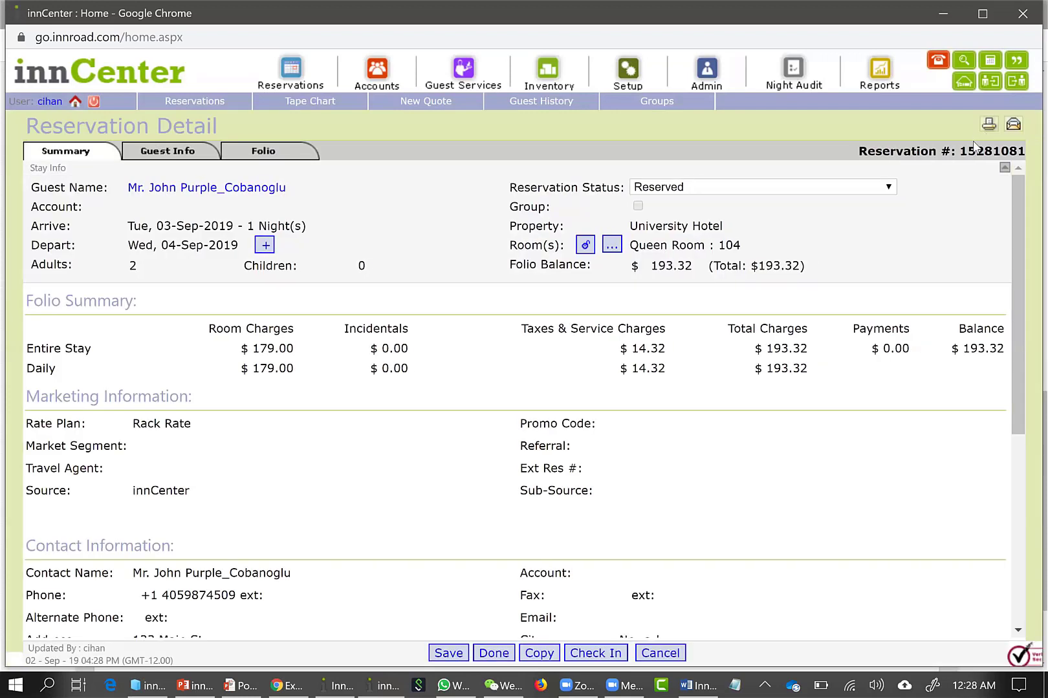
pyautogui.moveTo(966, 152); pyautogui.dragTo(1017, 162)
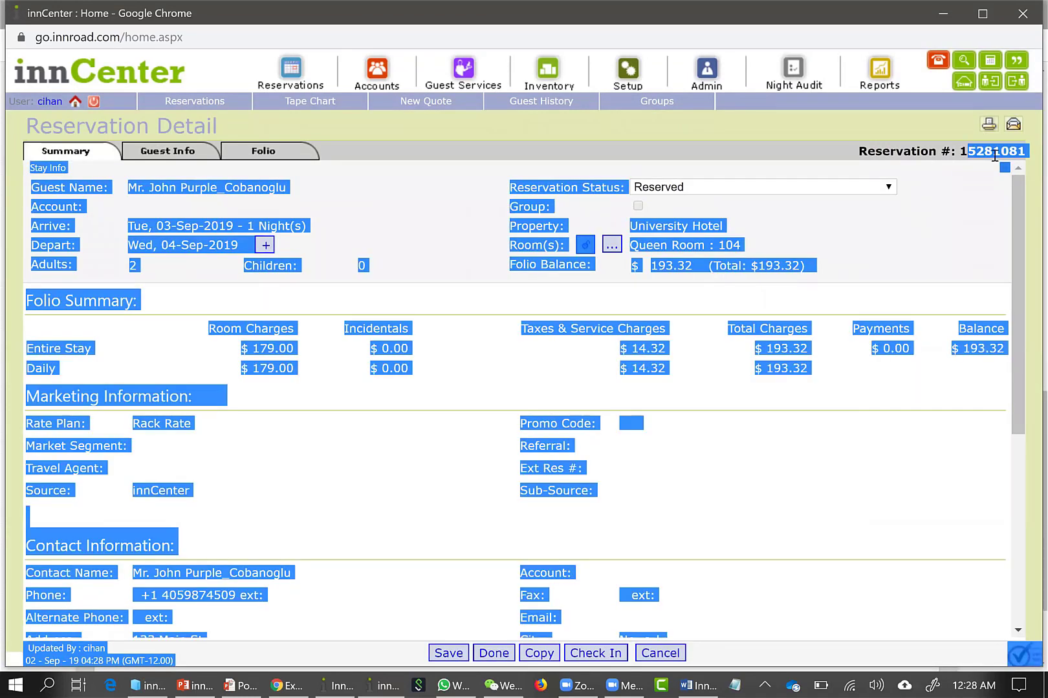
pyautogui.click(231, 128)
# Search the reservations list by the guest's last name, open the matching reservation and view its guest information
pyautogui.click(189, 104)
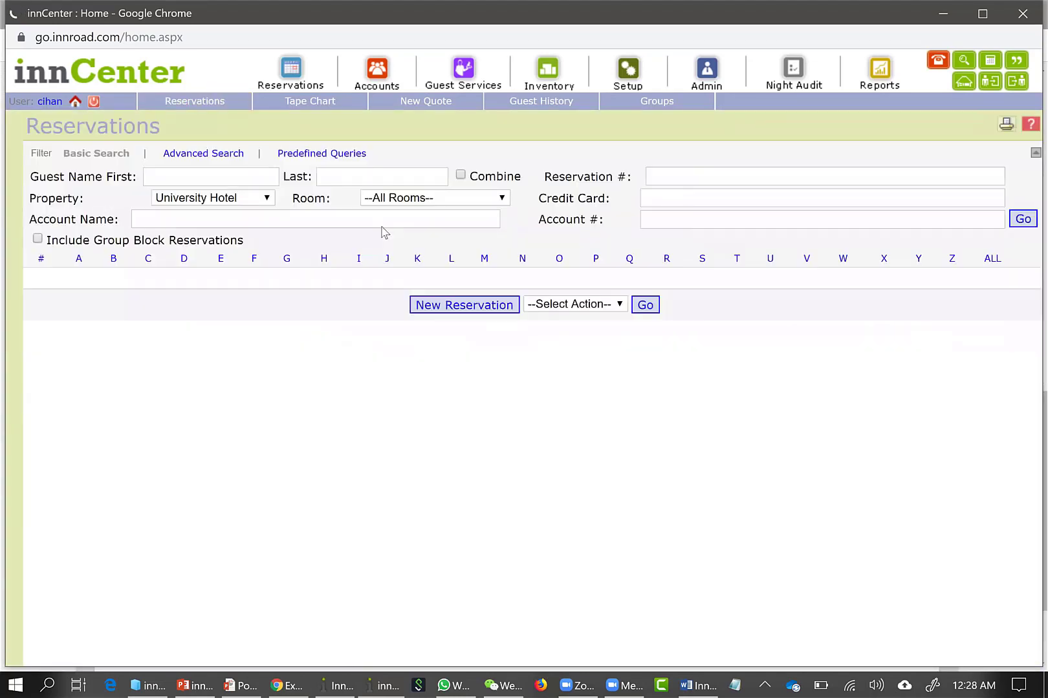
pyautogui.click(356, 175)
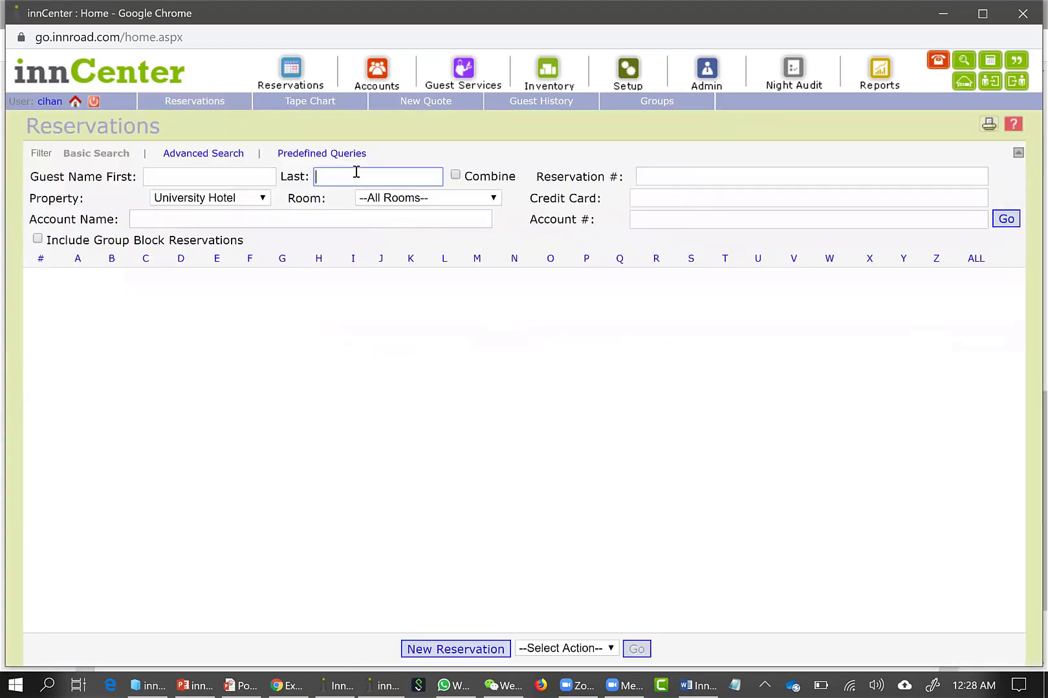
pyautogui.write('purple')
pyautogui.press('Return')
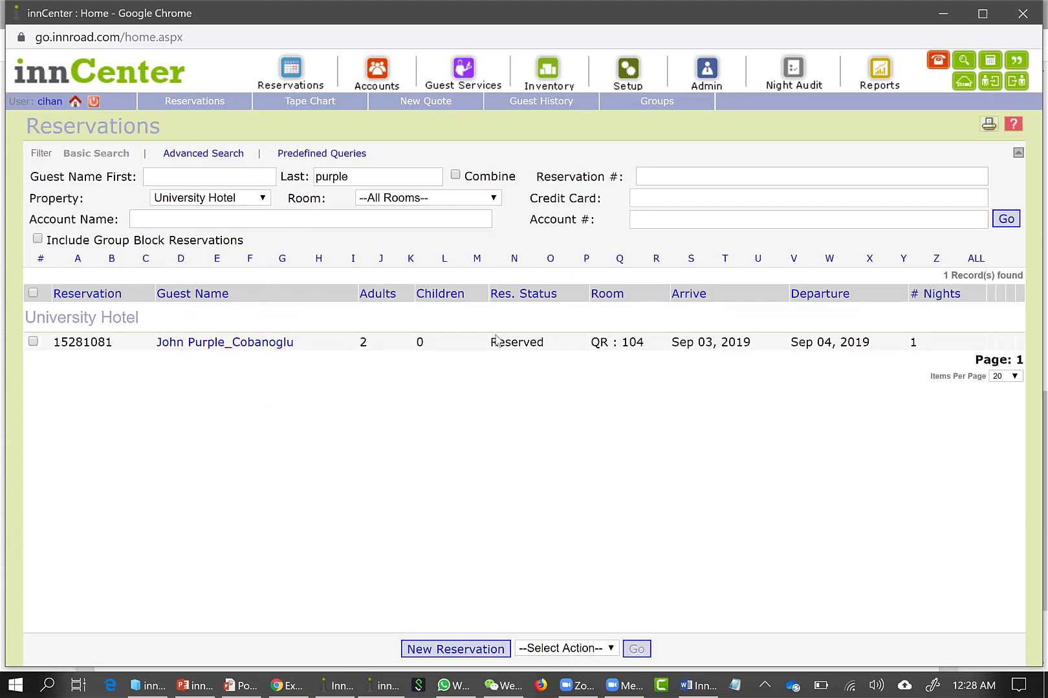
pyautogui.doubleClick(553, 342)
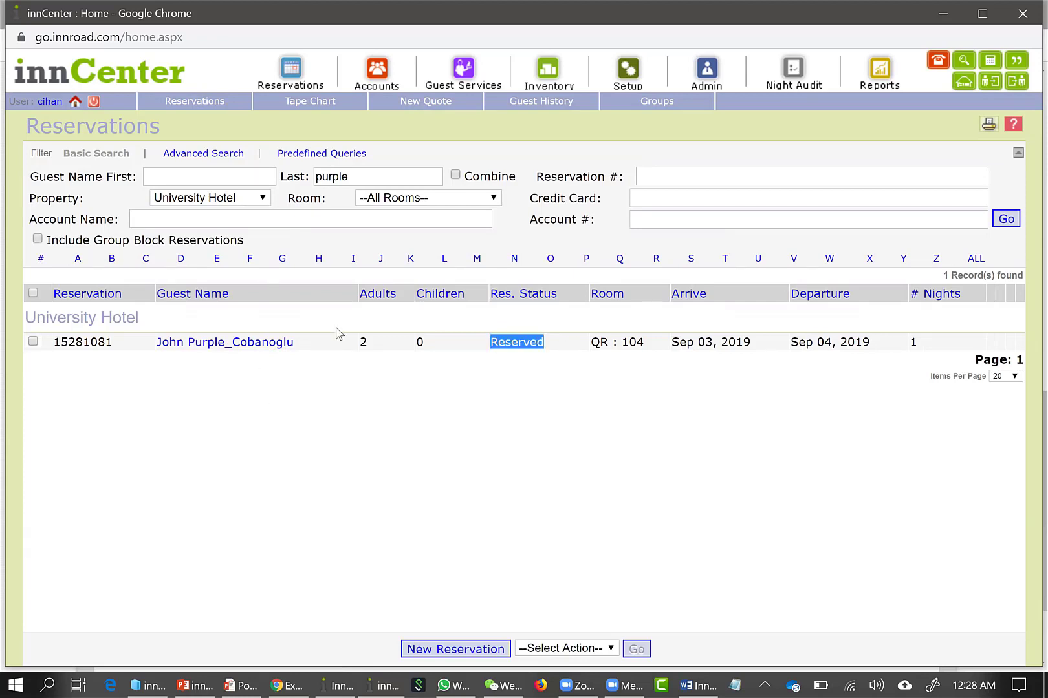
pyautogui.click(278, 343)
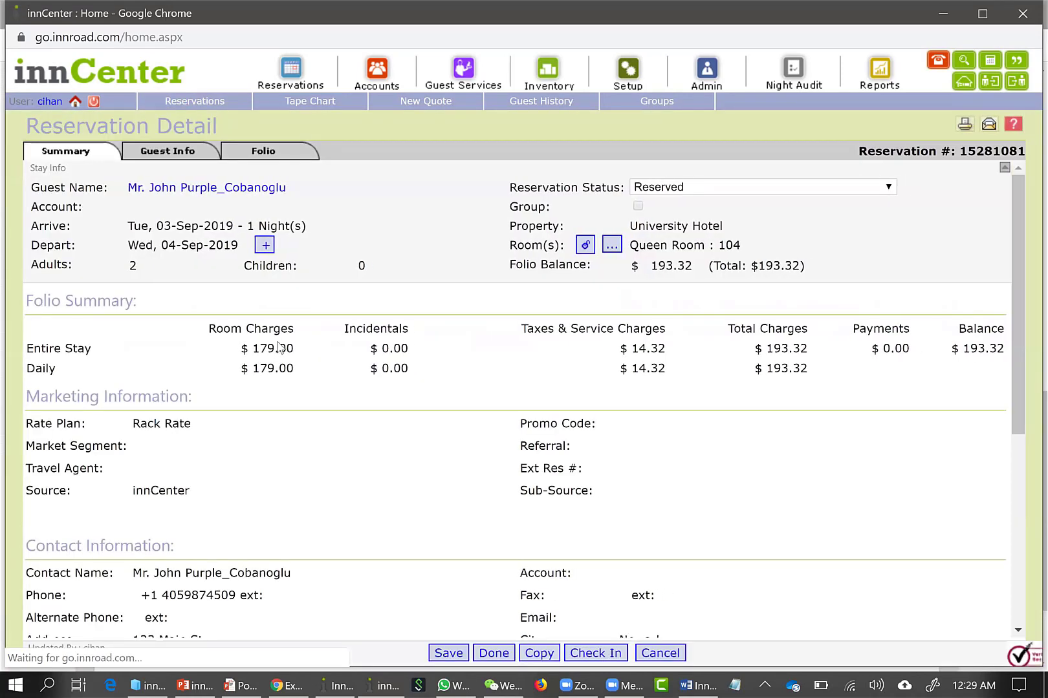
pyautogui.scroll(-3, 429, 355)
pyautogui.scroll(3, 428, 356)
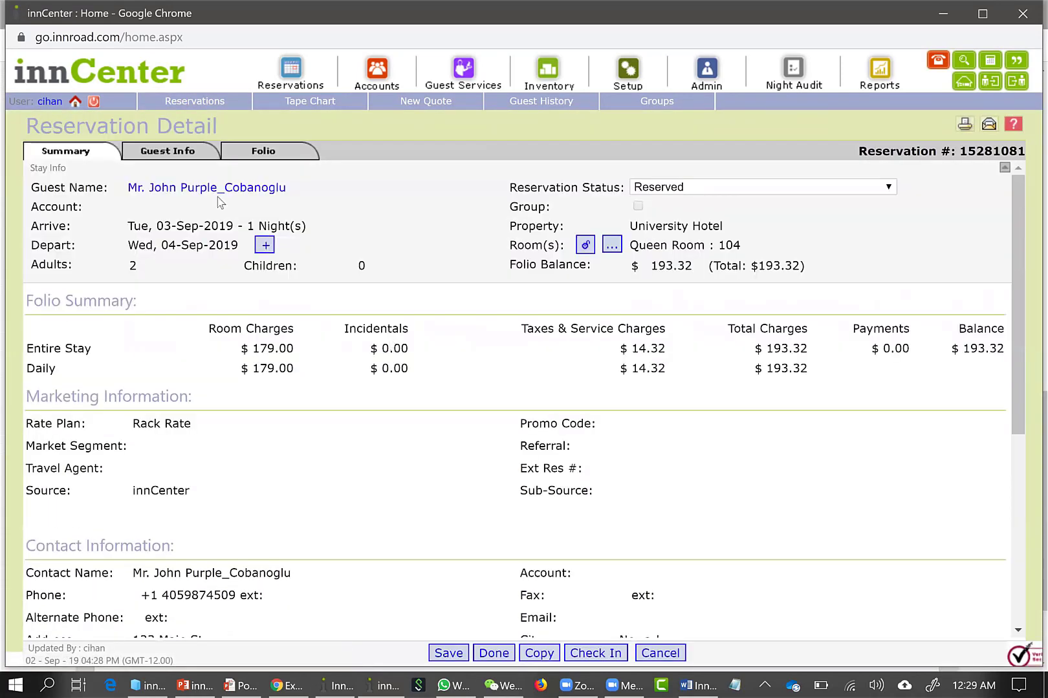
pyautogui.click(156, 155)
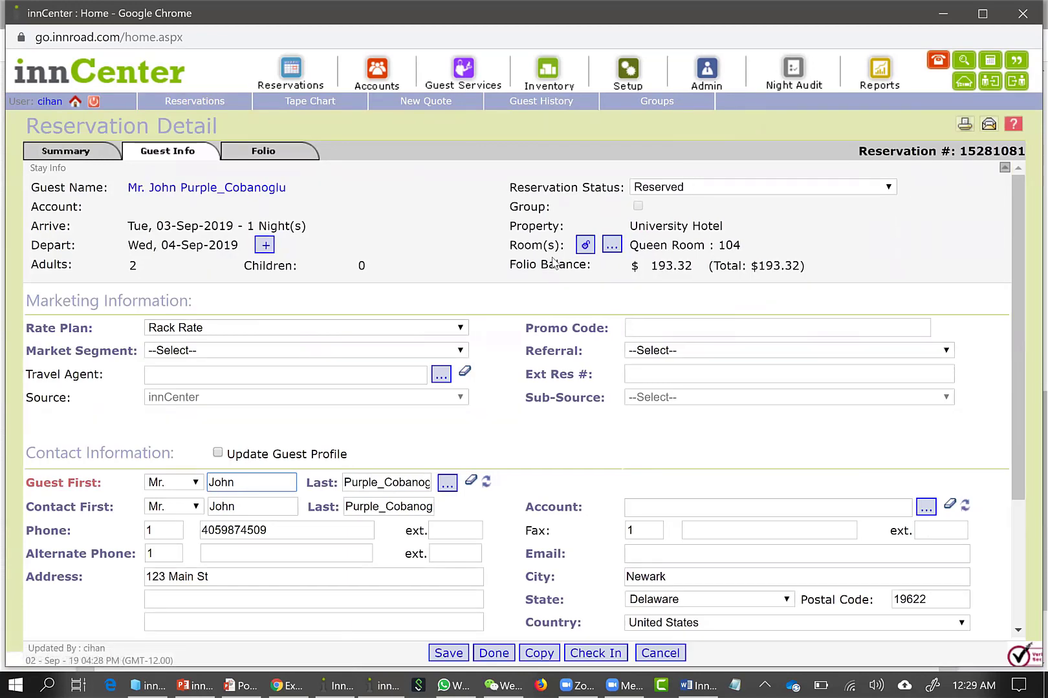
pyautogui.scroll(-2, 553, 262)
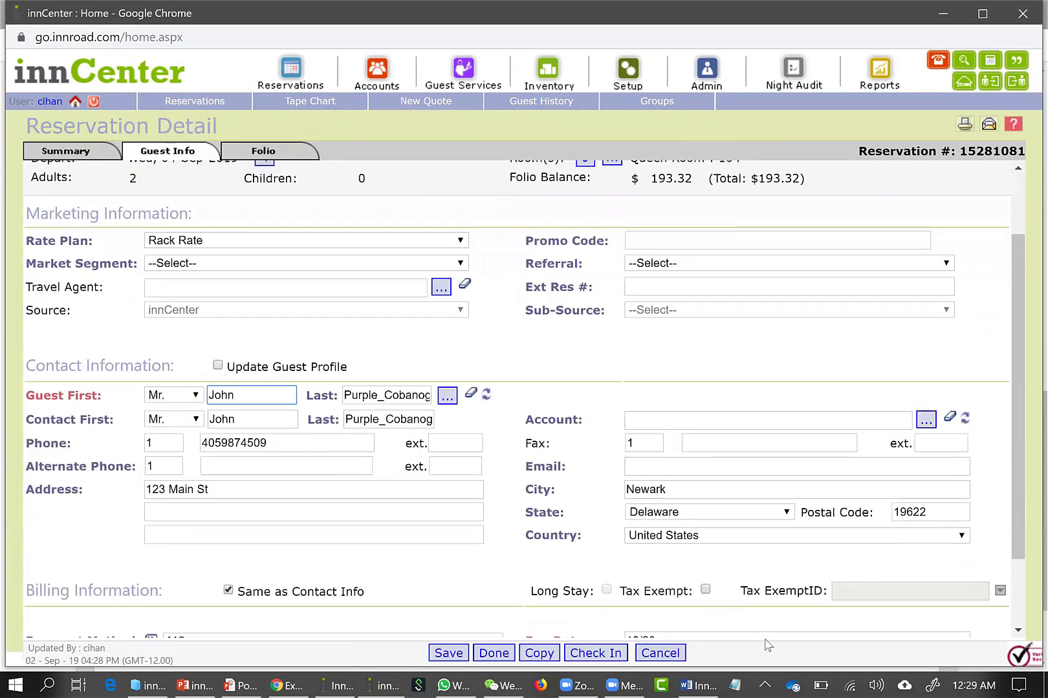
# Start checking in the reservation and change the room to 114, a vacant and clean Queen Room
pyautogui.click(608, 655)
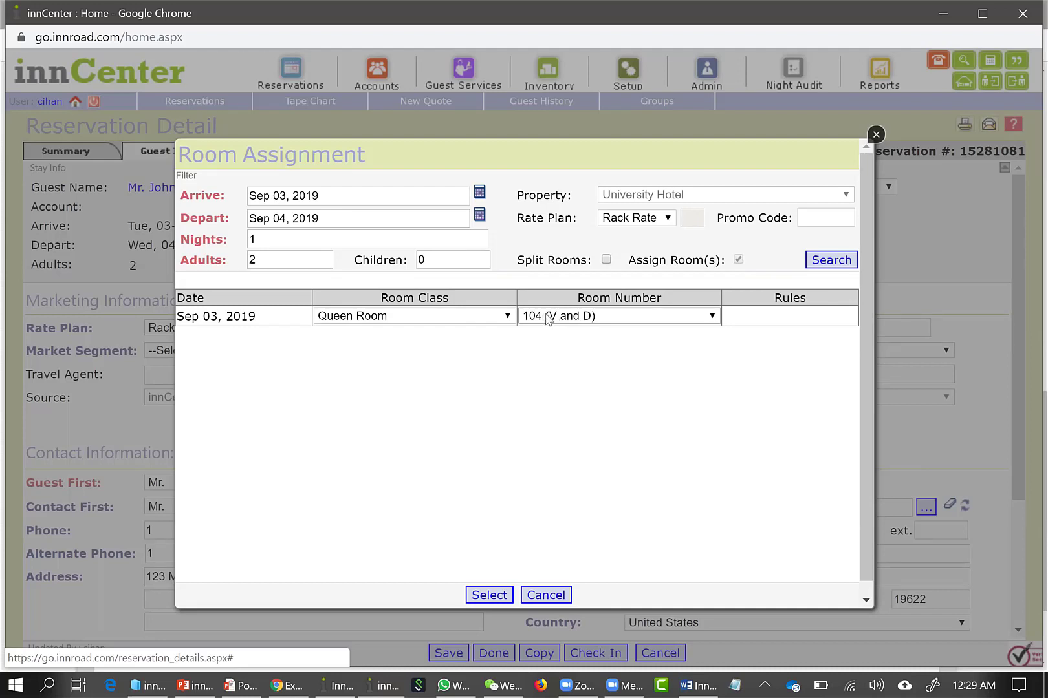
pyautogui.click(591, 319)
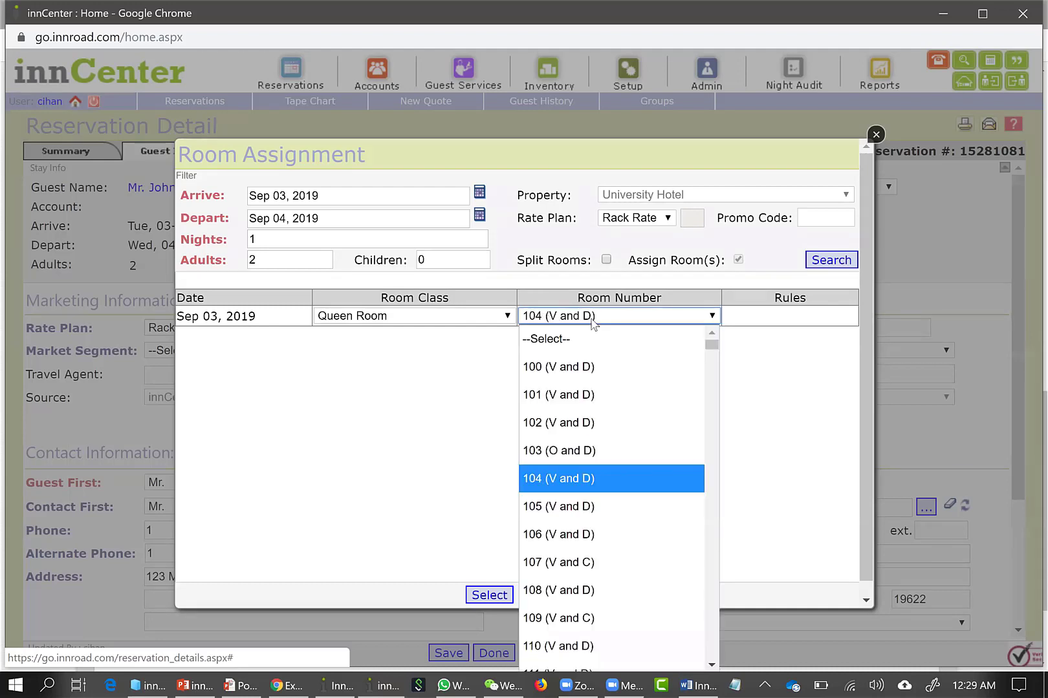
pyautogui.scroll(-5, 595, 469)
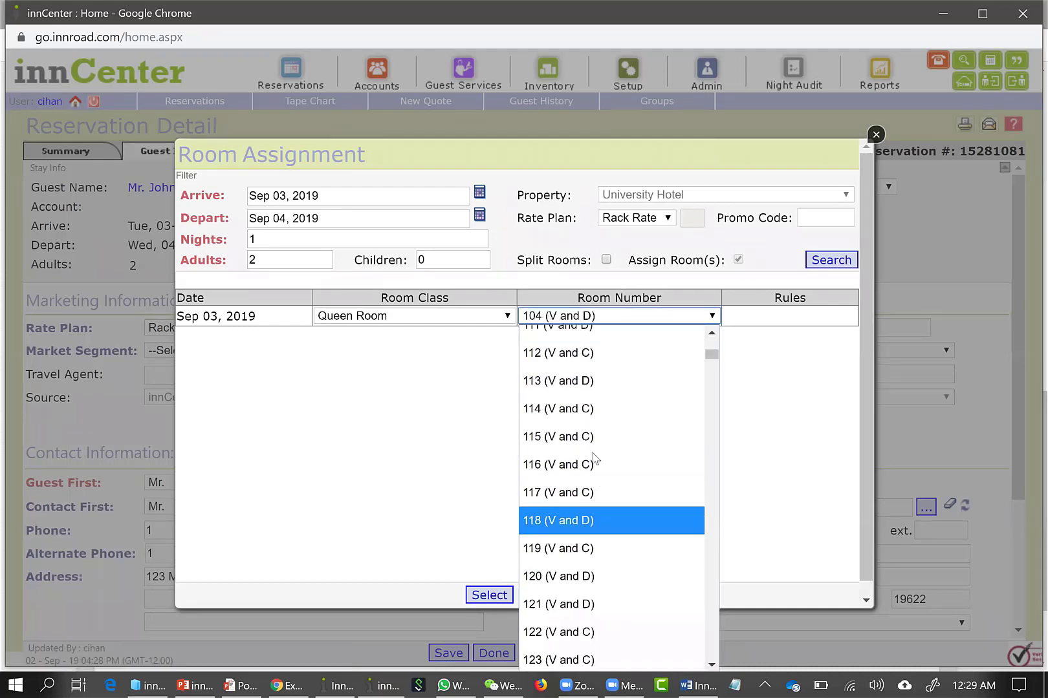
pyautogui.scroll(5, 589, 388)
pyautogui.scroll(-3, 585, 395)
pyautogui.scroll(-2, 585, 396)
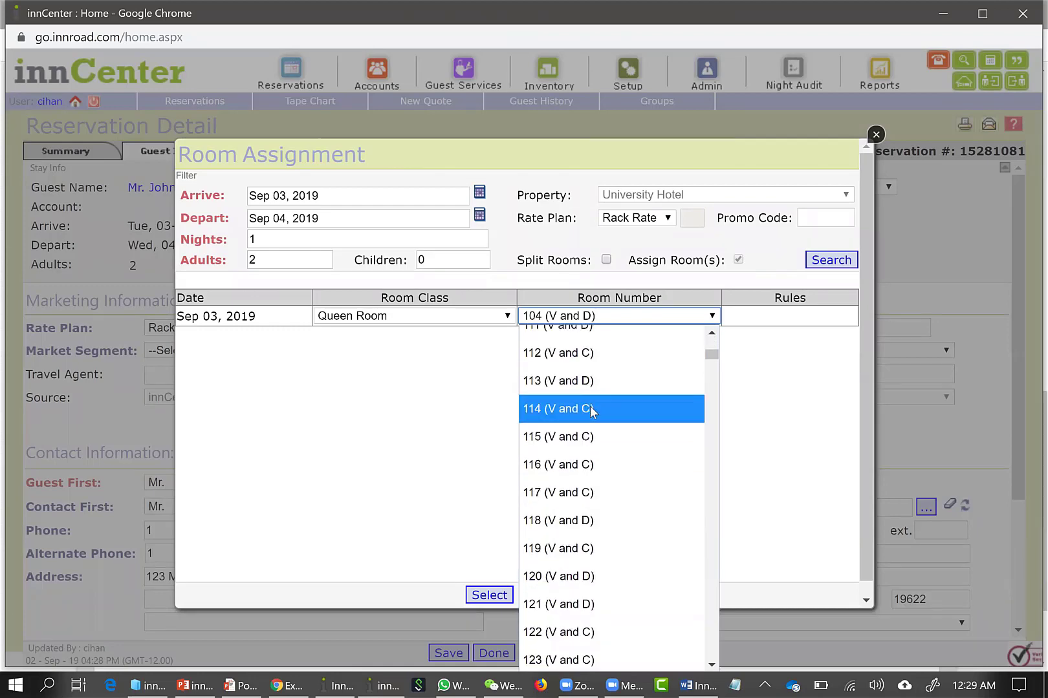
pyautogui.click(594, 415)
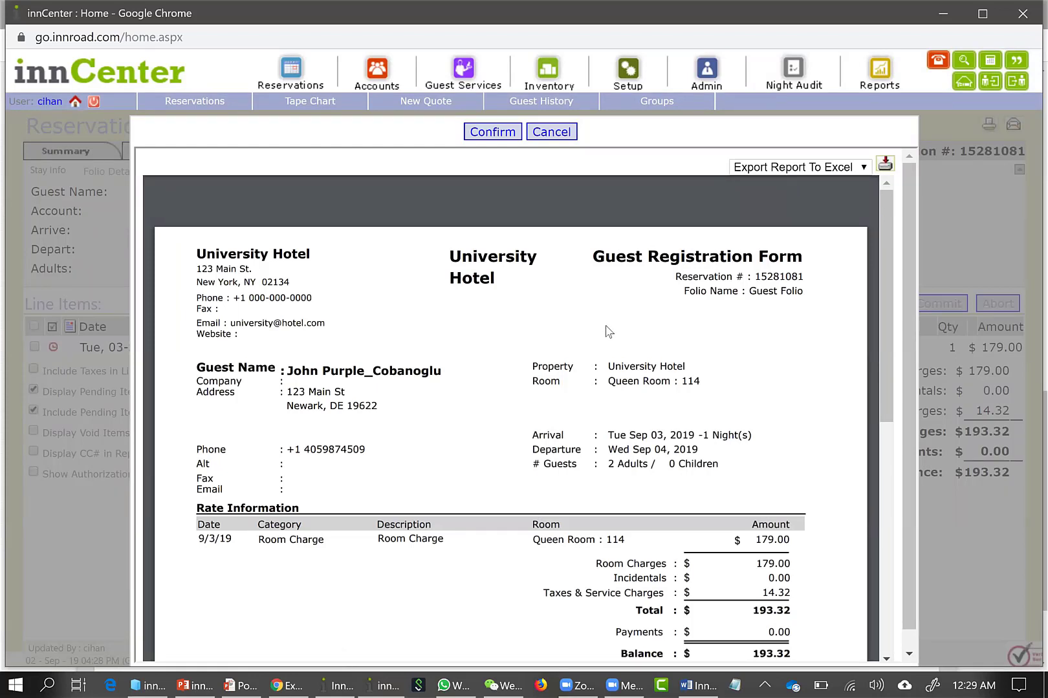
# Review the stay dates and balance on the guest registration form and confirm the check-in
pyautogui.moveTo(608, 437); pyautogui.dragTo(763, 440)
pyautogui.click(760, 442)
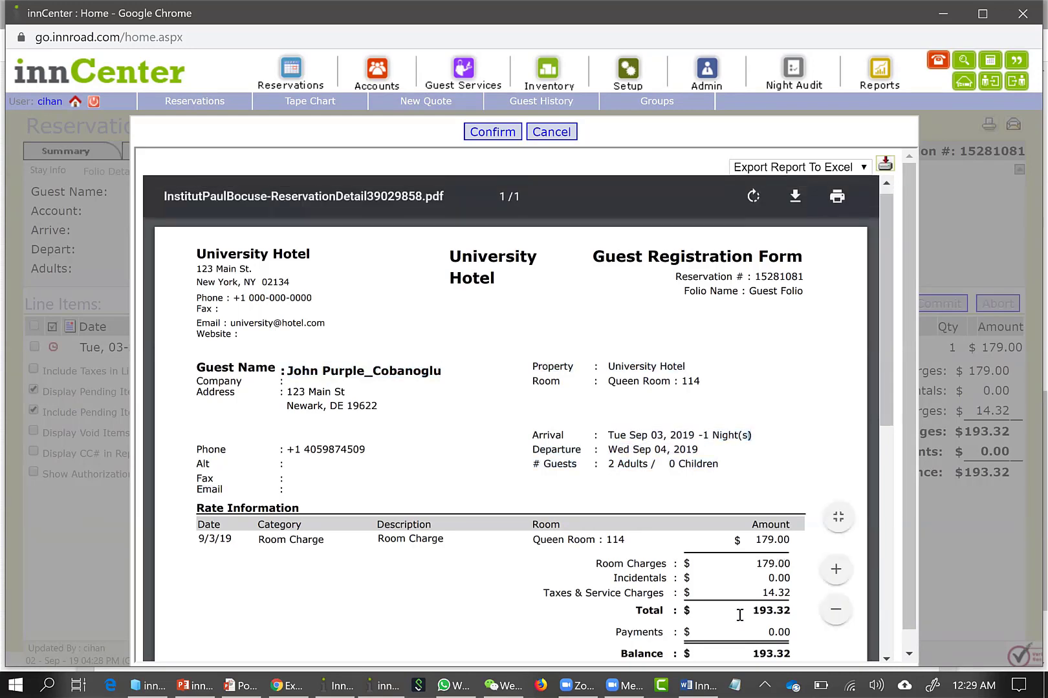
pyautogui.scroll(-3, 739, 615)
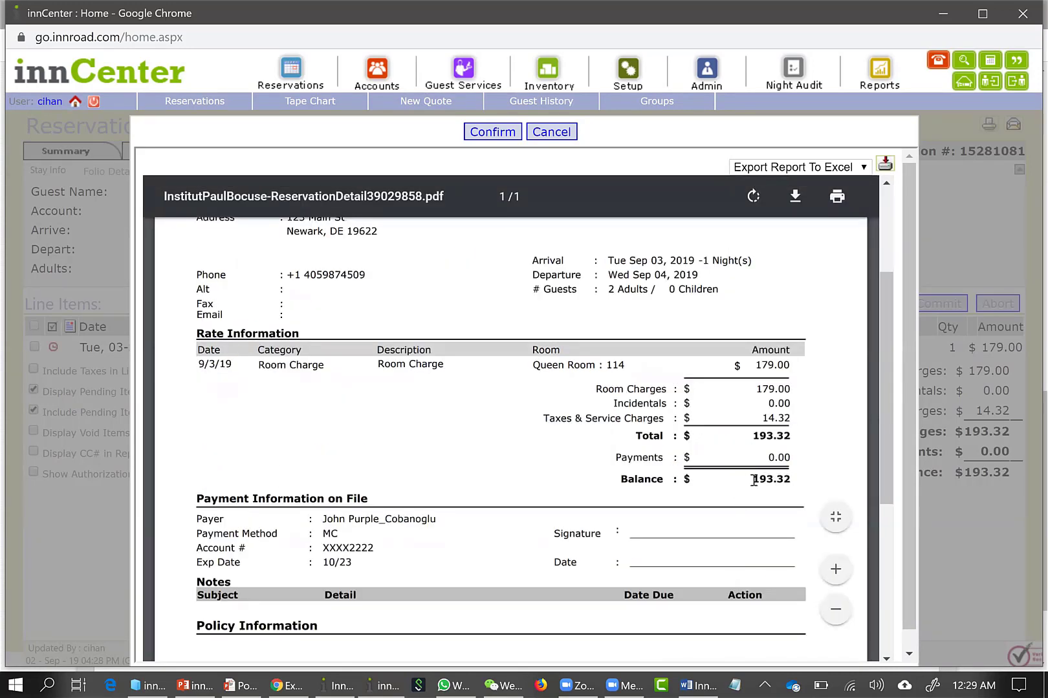
pyautogui.moveTo(748, 477); pyautogui.dragTo(789, 467)
pyautogui.scroll(3, 769, 457)
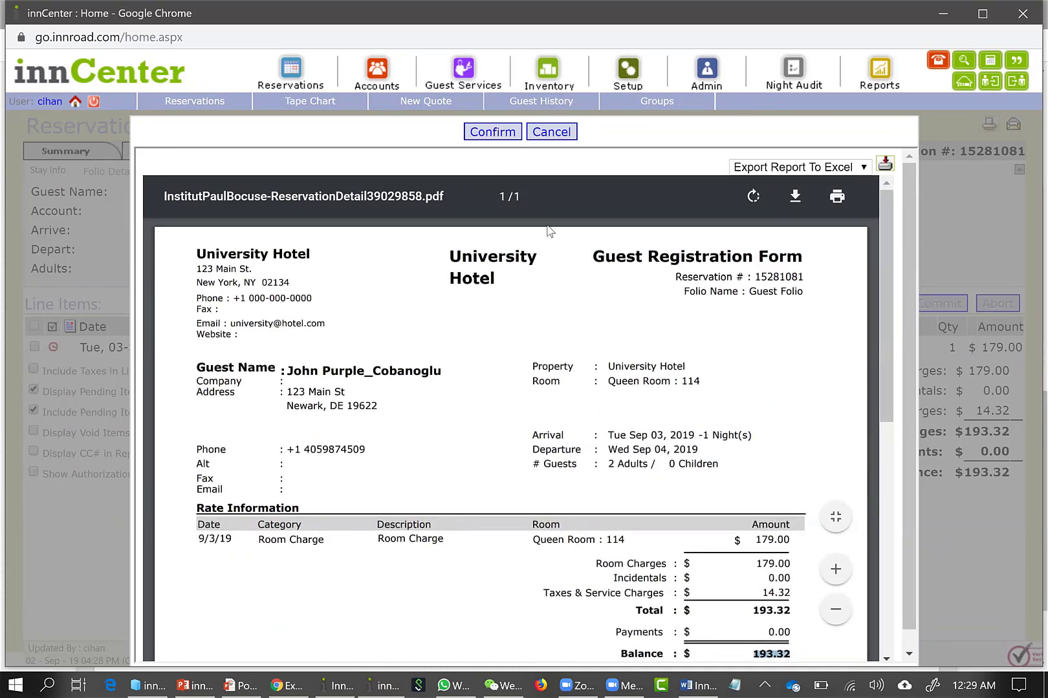
pyautogui.click(493, 132)
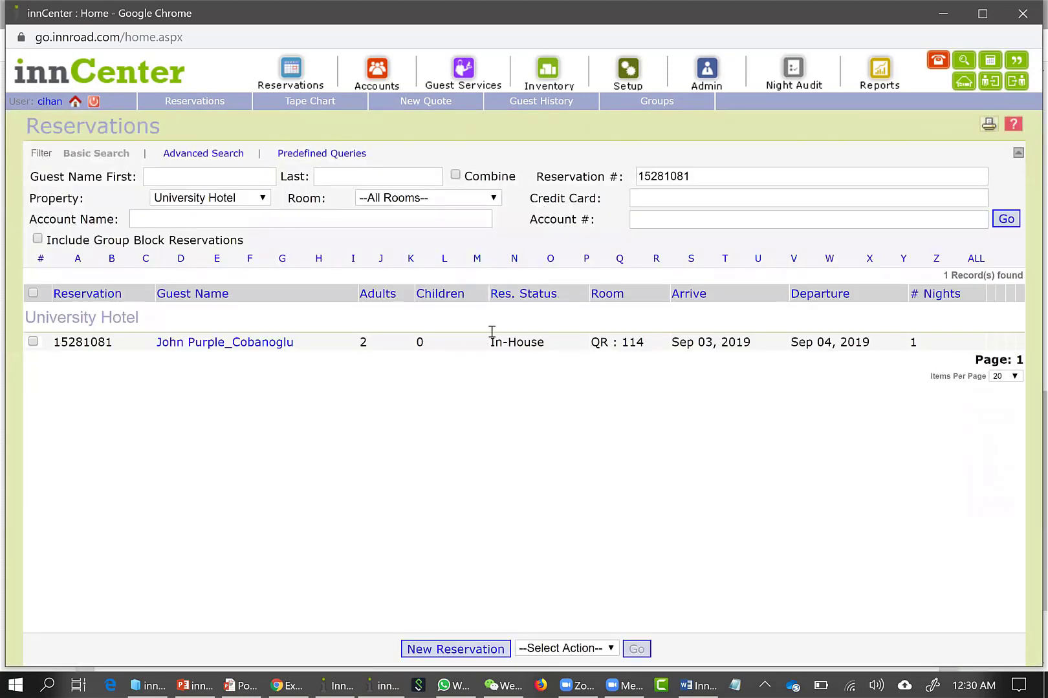
# Check the reservation's status in the list, reopen the checked-in reservation and go to its folio
pyautogui.moveTo(490, 350); pyautogui.dragTo(544, 358)
pyautogui.click(544, 357)
pyautogui.click(262, 346)
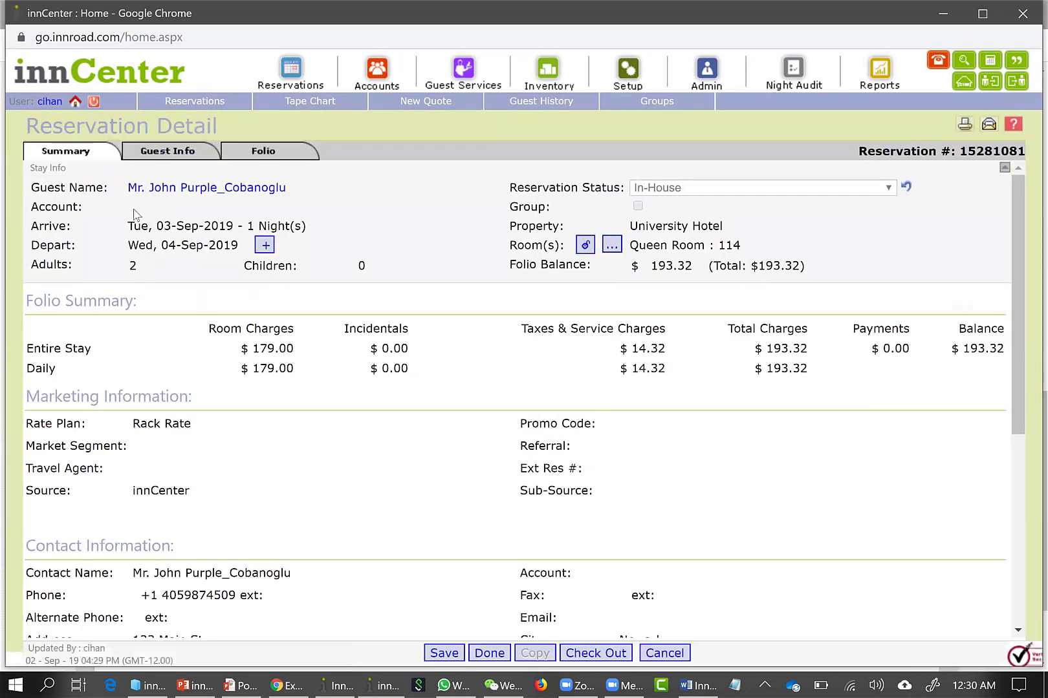
pyautogui.click(176, 150)
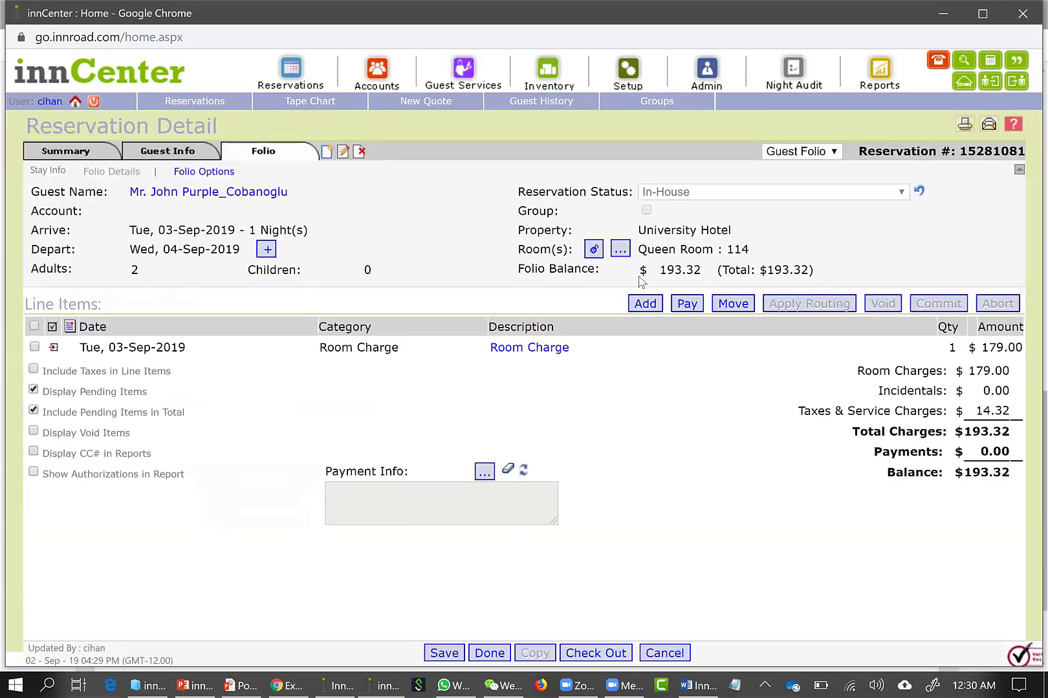
# Add a POS charge to the folio for Sep 03, 2019 with description POS-Main-12345 and amount 20, and commit it
pyautogui.click(646, 304)
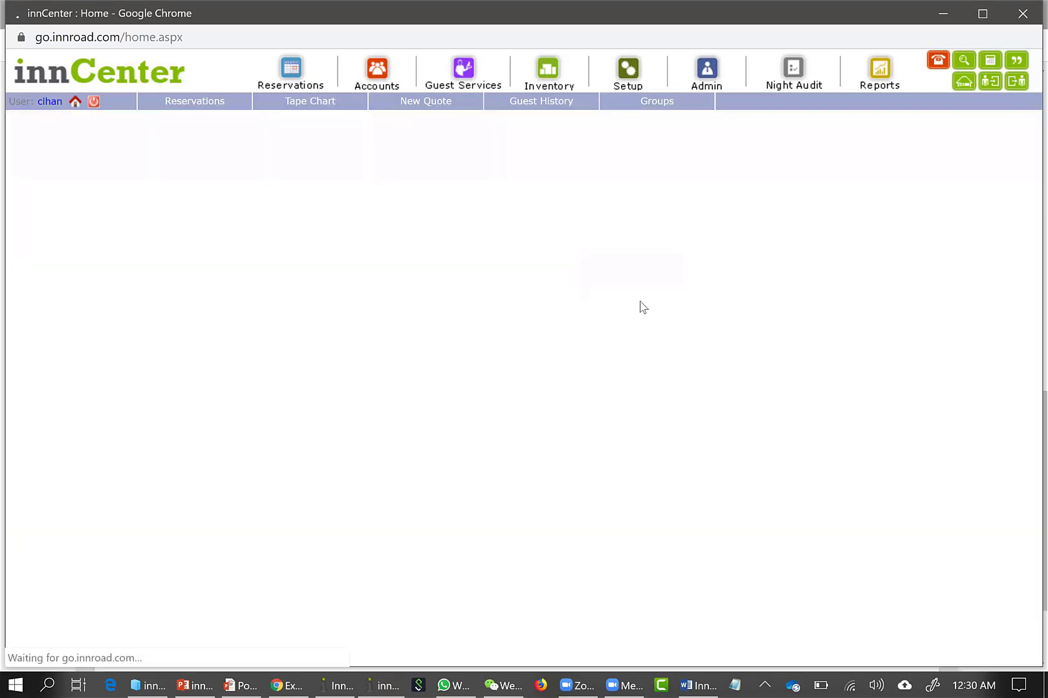
pyautogui.click(398, 369)
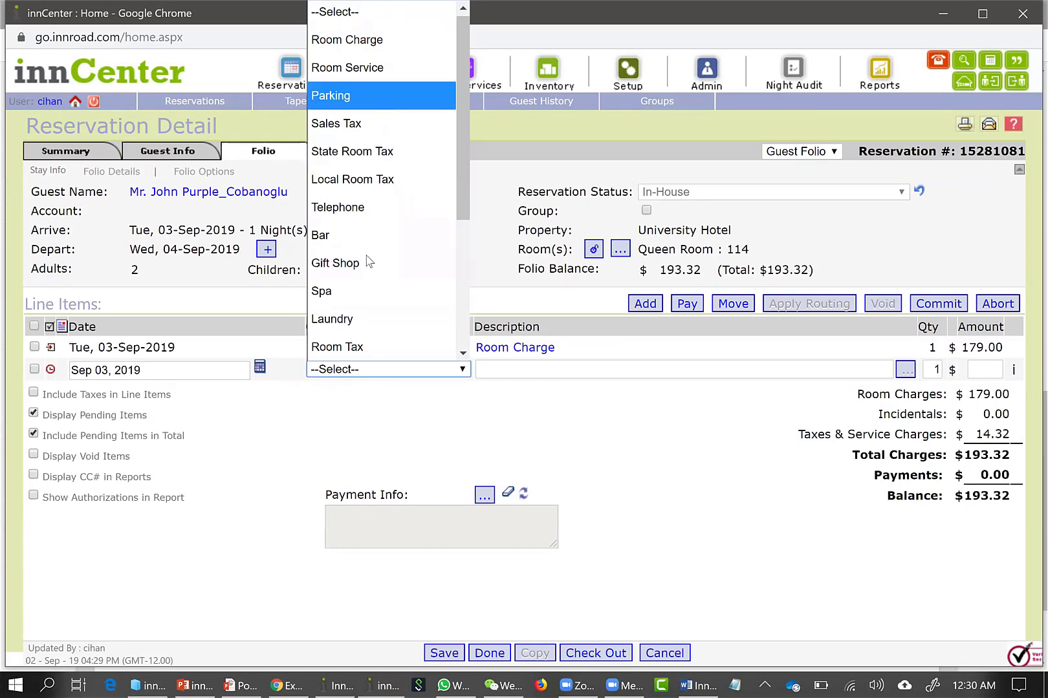
pyautogui.scroll(-3, 366, 277)
pyautogui.click(357, 291)
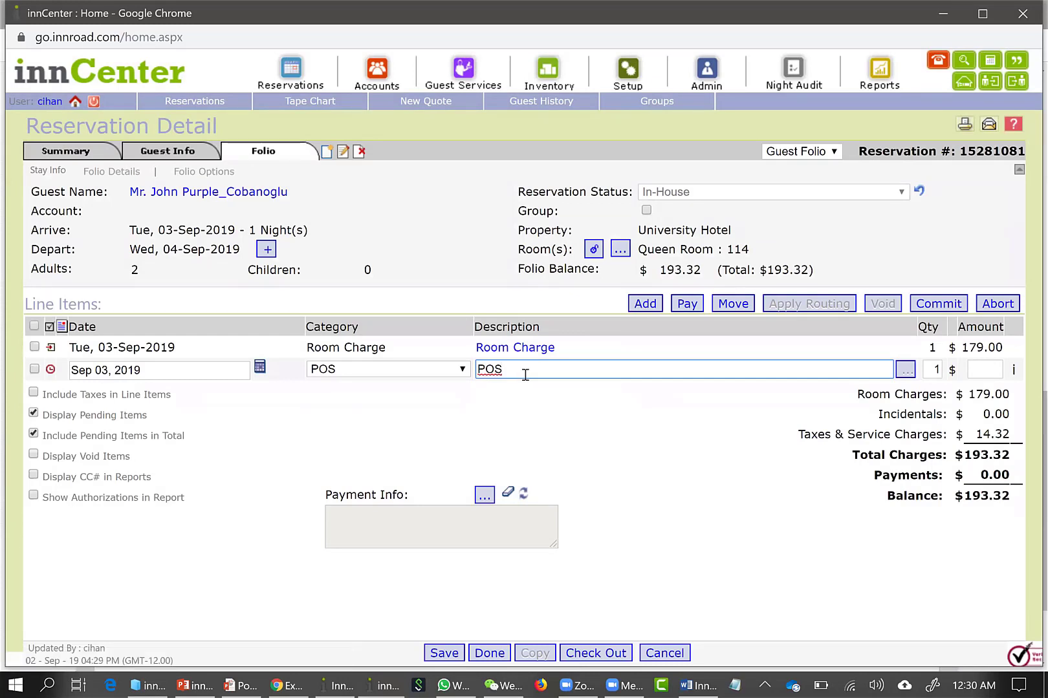
pyautogui.press('BackSpace')
pyautogui.write('-Main-12345')
pyautogui.click(979, 374)
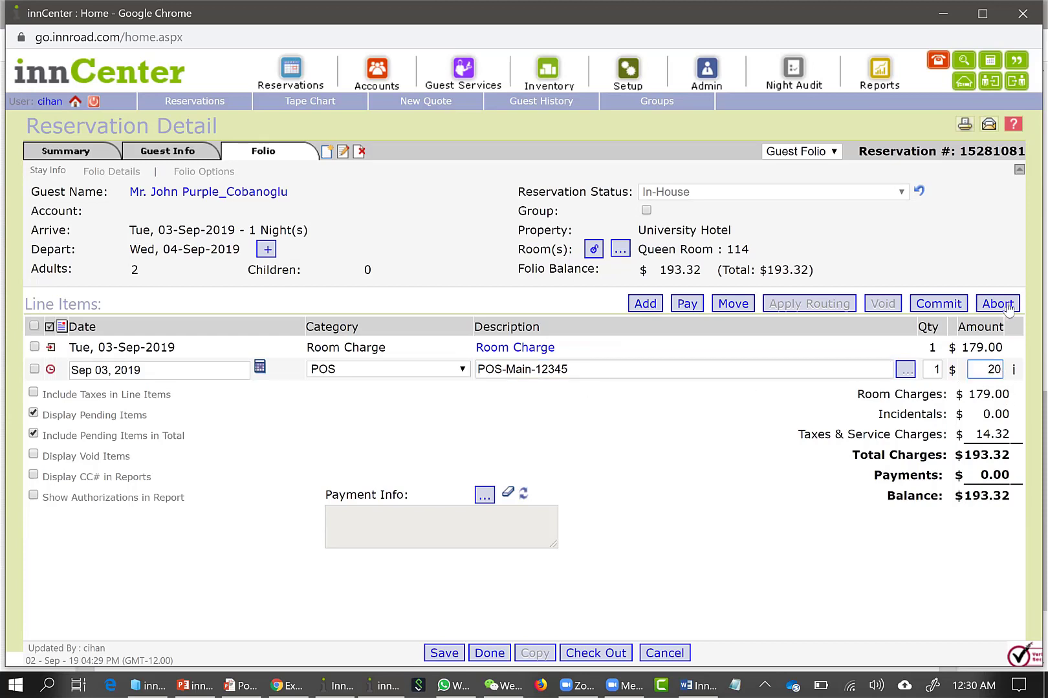
pyautogui.click(931, 305)
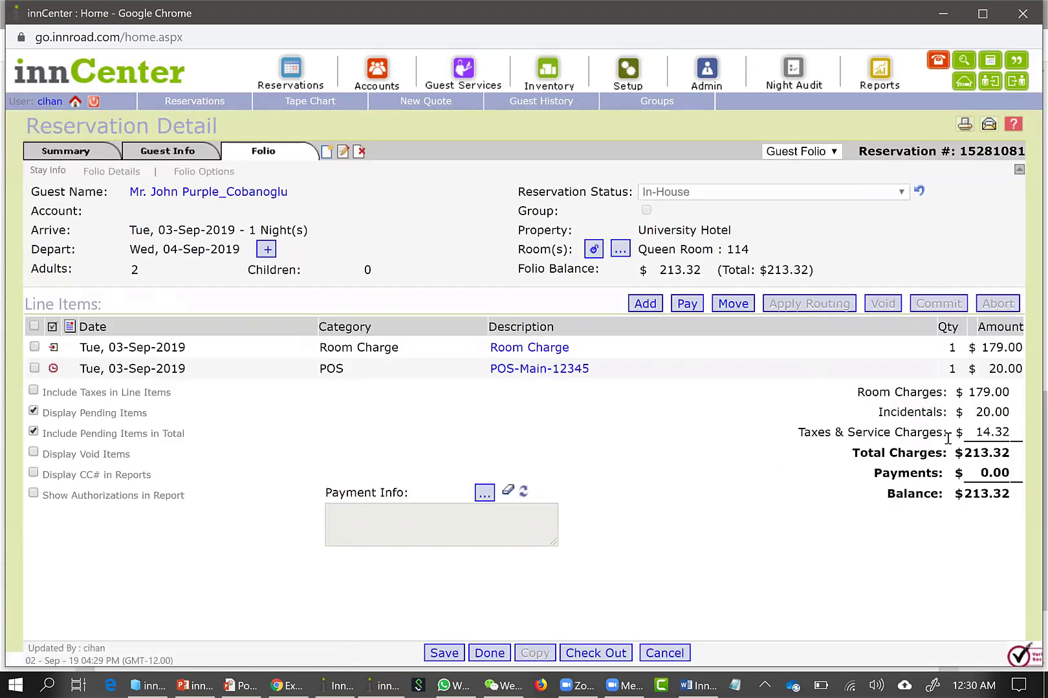
# Check out the reservation, paying the full $213.32 balance by MC, and confirm the guest statement
pyautogui.click(589, 652)
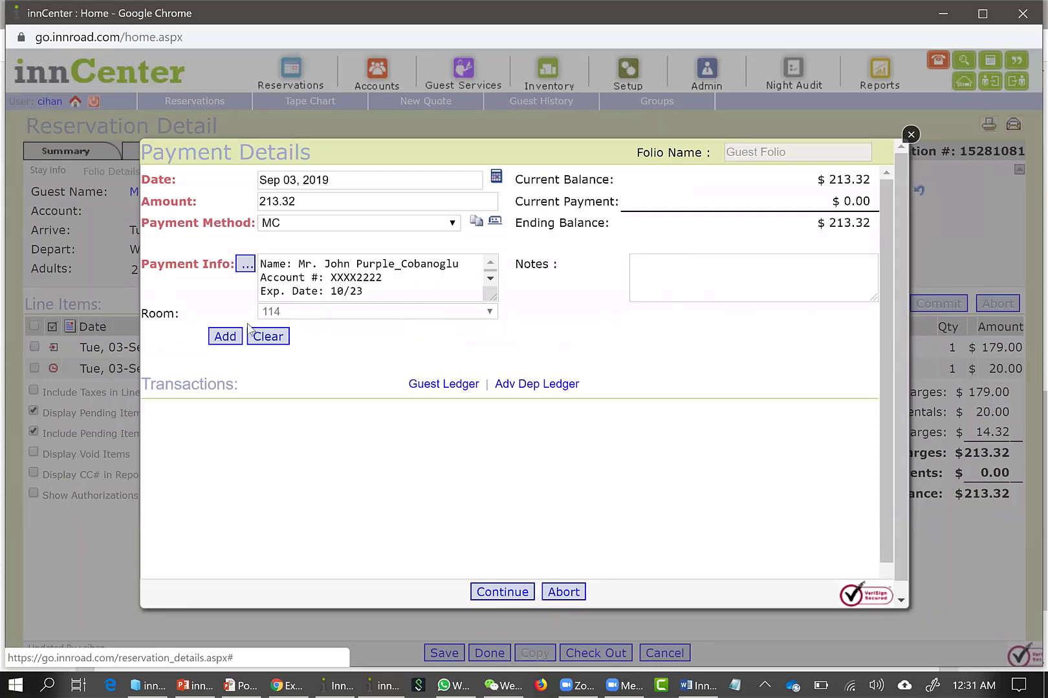
pyautogui.click(225, 337)
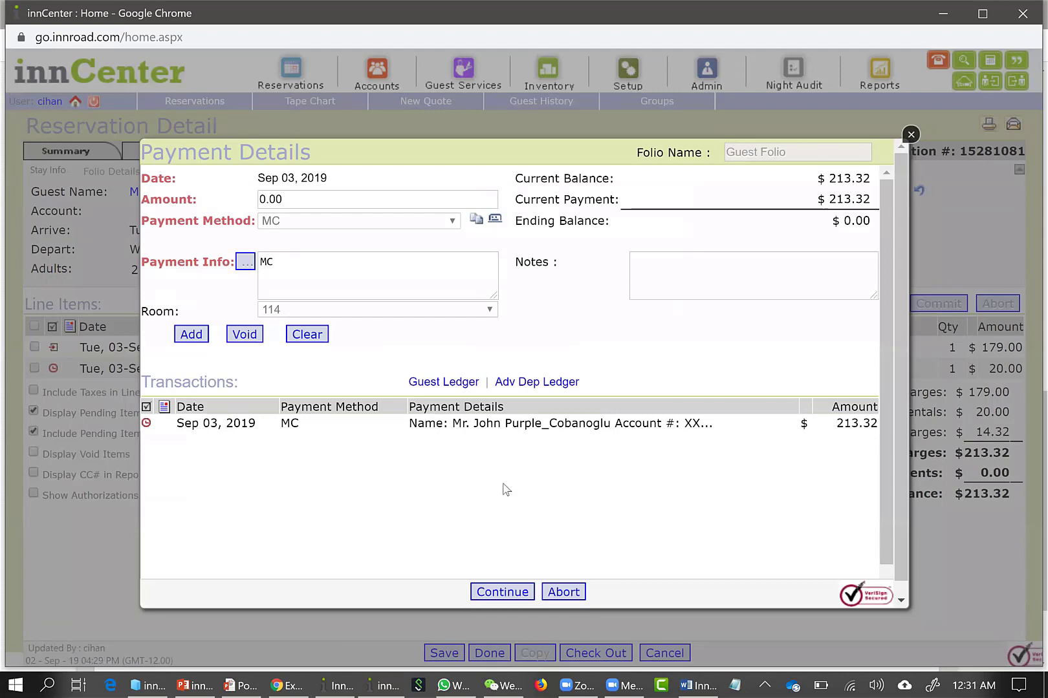
pyautogui.click(489, 592)
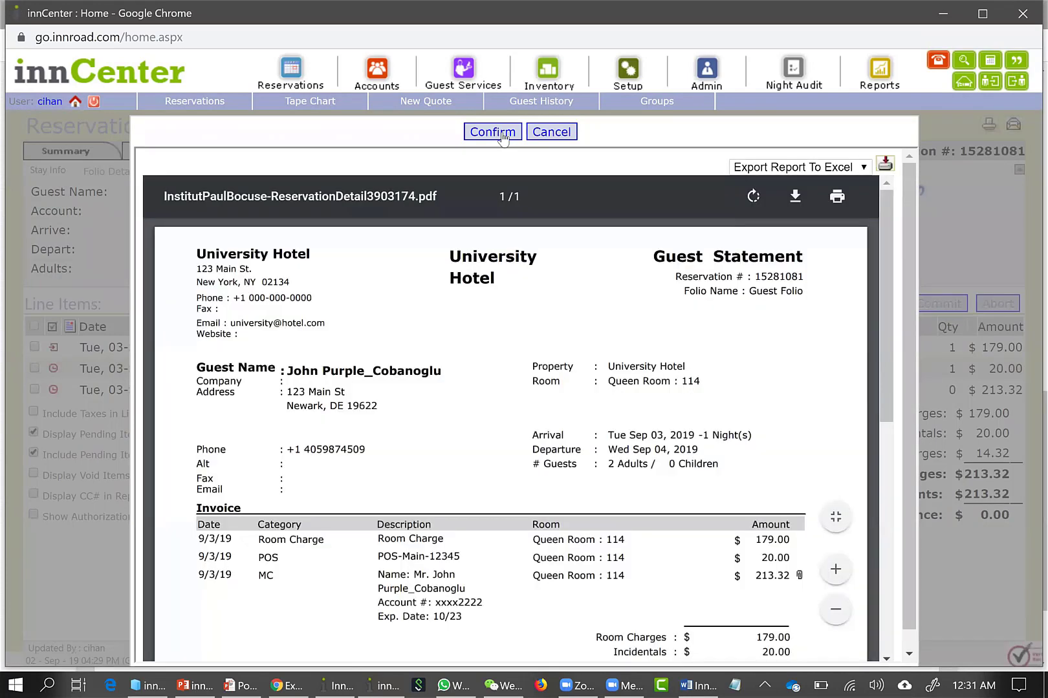
pyautogui.click(504, 133)
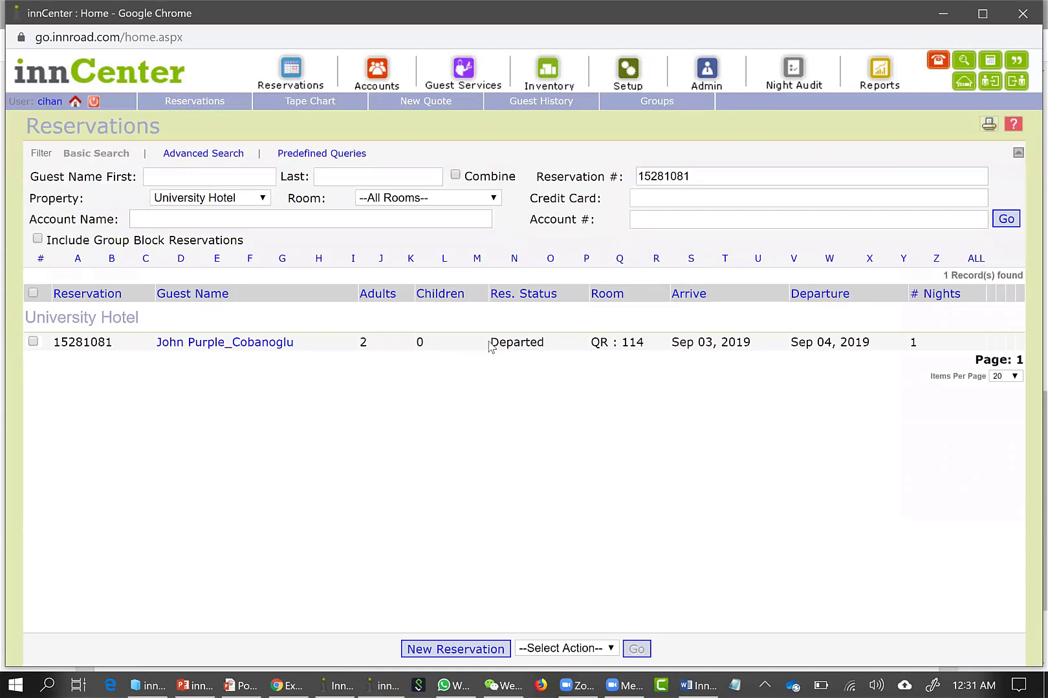
# Switch to the Basic Reservation exercise PDF in Chrome and read its scenario and guest information
pyautogui.moveTo(490, 346); pyautogui.dragTo(613, 533)
pyautogui.click(614, 529)
pyautogui.hotkey('alt', 'Tab')
pyautogui.click(506, 275)
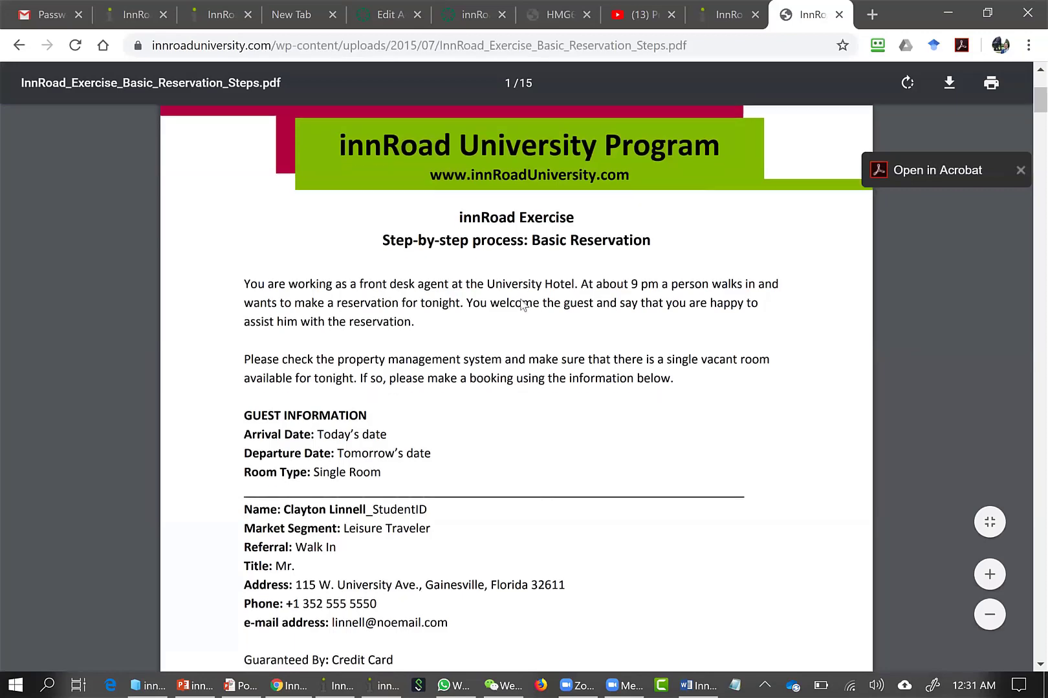
pyautogui.scroll(-5, 520, 304)
pyautogui.scroll(-4, 520, 304)
pyautogui.scroll(5, 440, 272)
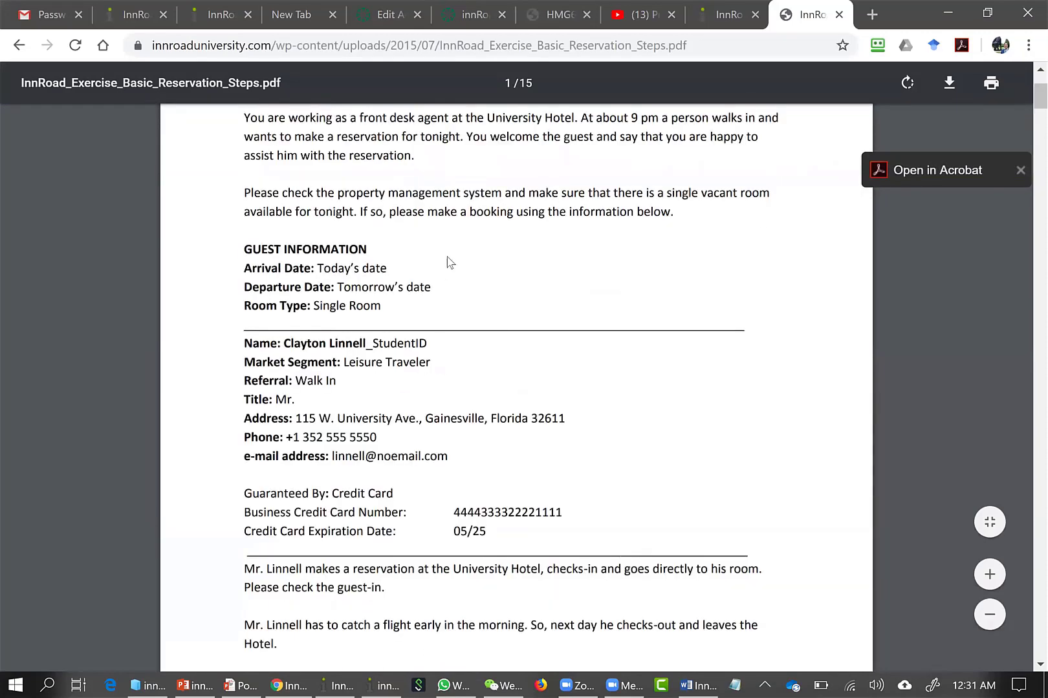
pyautogui.scroll(3, 335, 327)
pyautogui.scroll(-1, 371, 461)
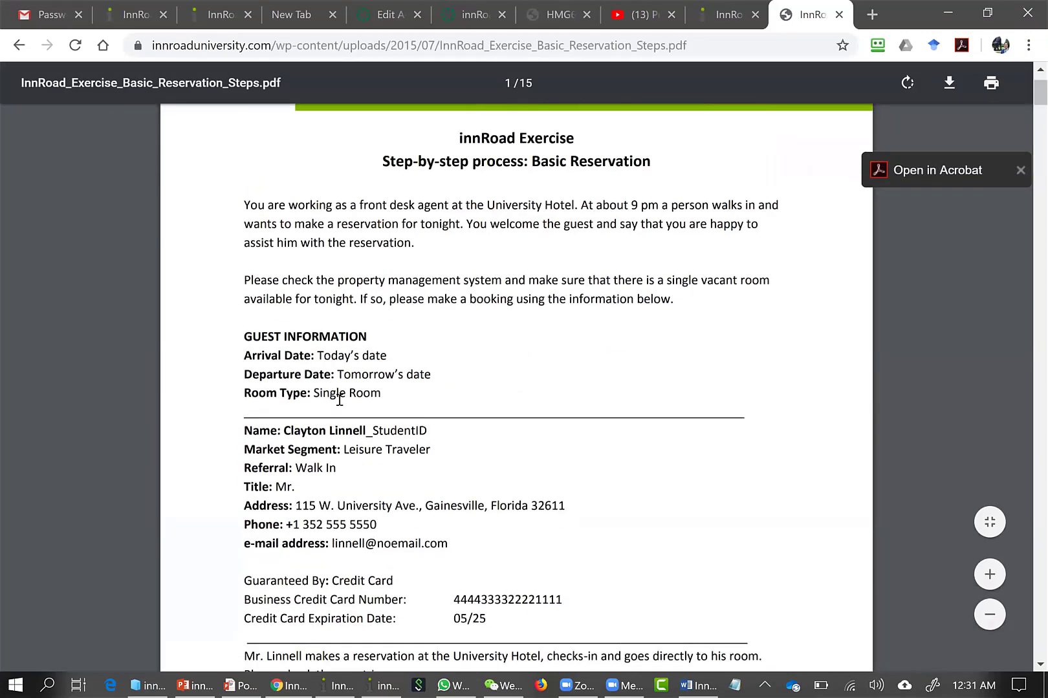
# Examine the exercise's arrival and departure dates, the StudentID suffix of the guest name, and the market segment
pyautogui.moveTo(423, 361); pyautogui.dragTo(335, 377)
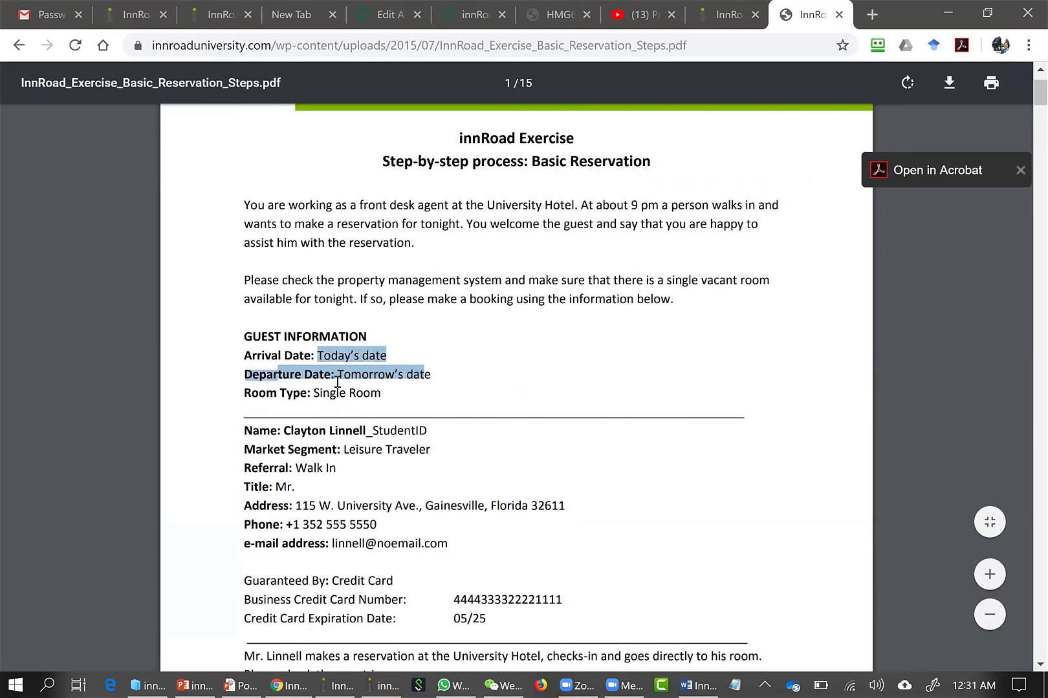
pyautogui.click(351, 382)
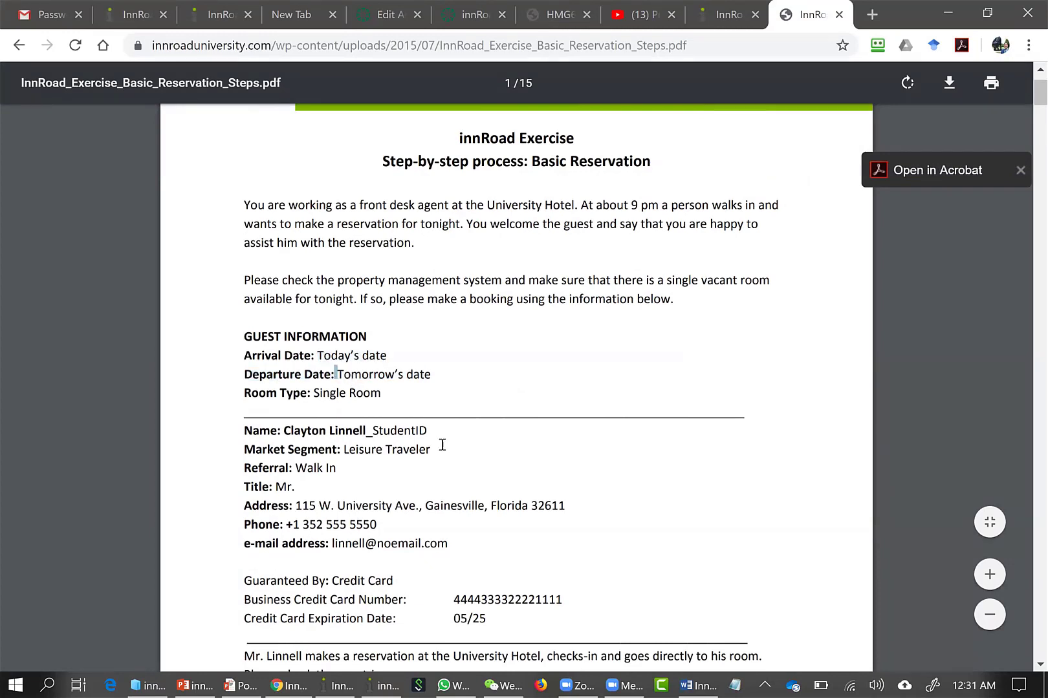
pyautogui.moveTo(373, 430); pyautogui.dragTo(433, 430)
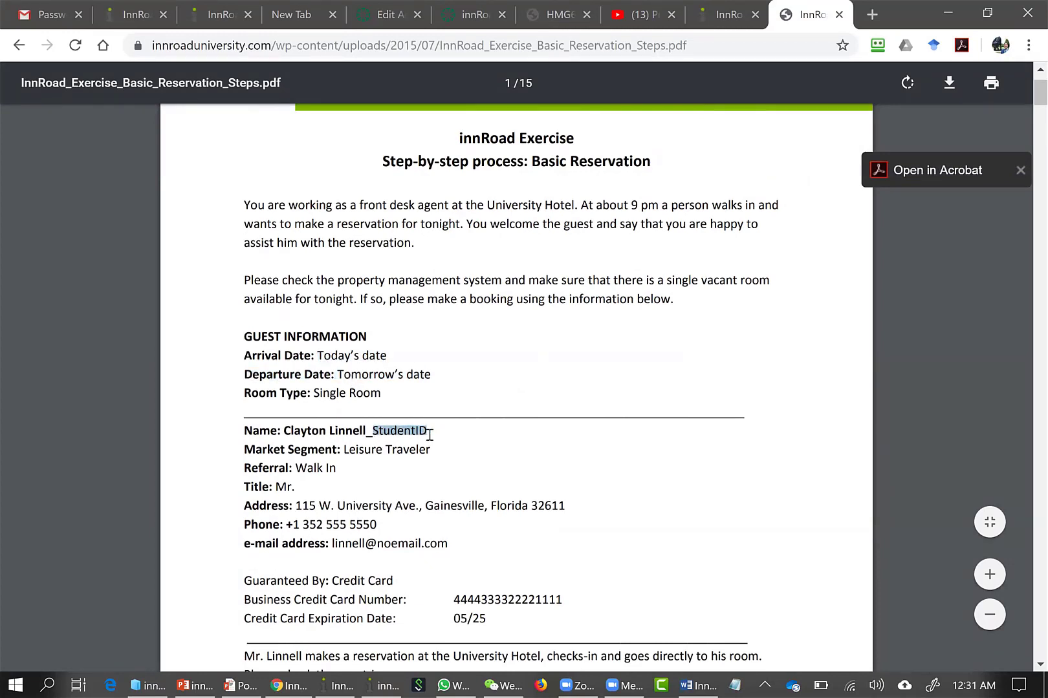
pyautogui.click(428, 434)
pyautogui.moveTo(377, 431); pyautogui.dragTo(451, 447)
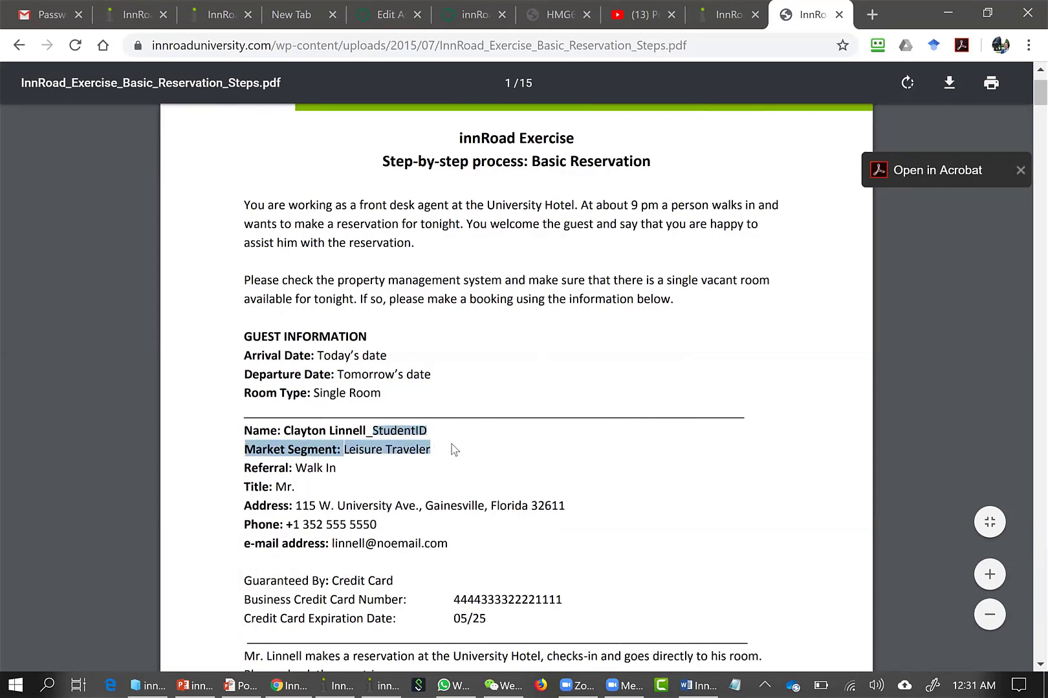
pyautogui.click(454, 449)
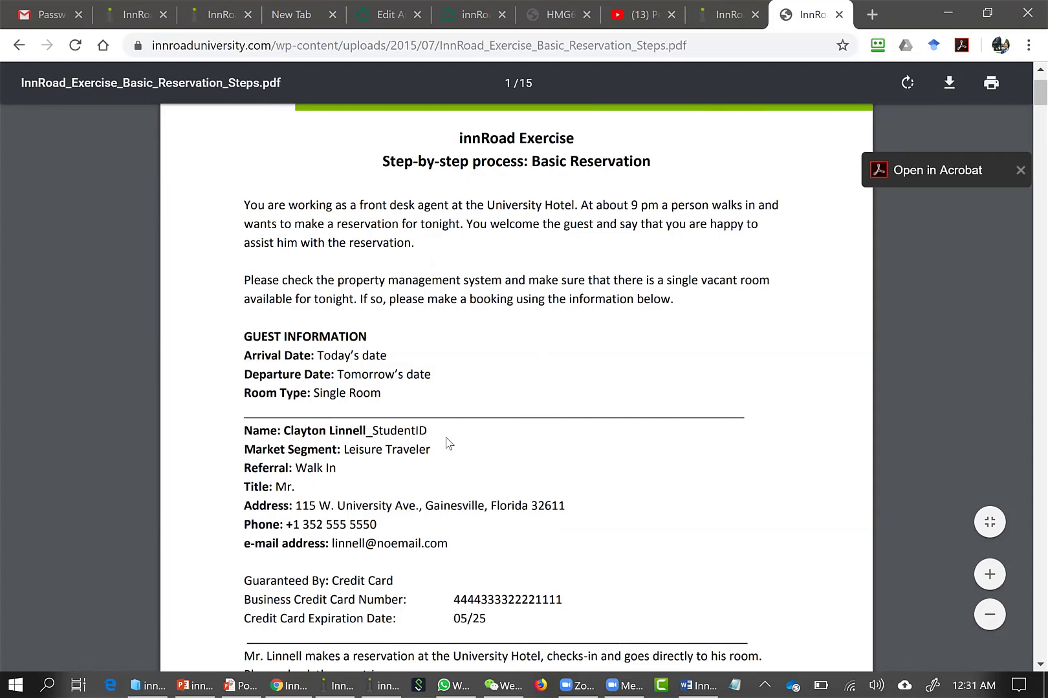
pyautogui.scroll(-1, 444, 440)
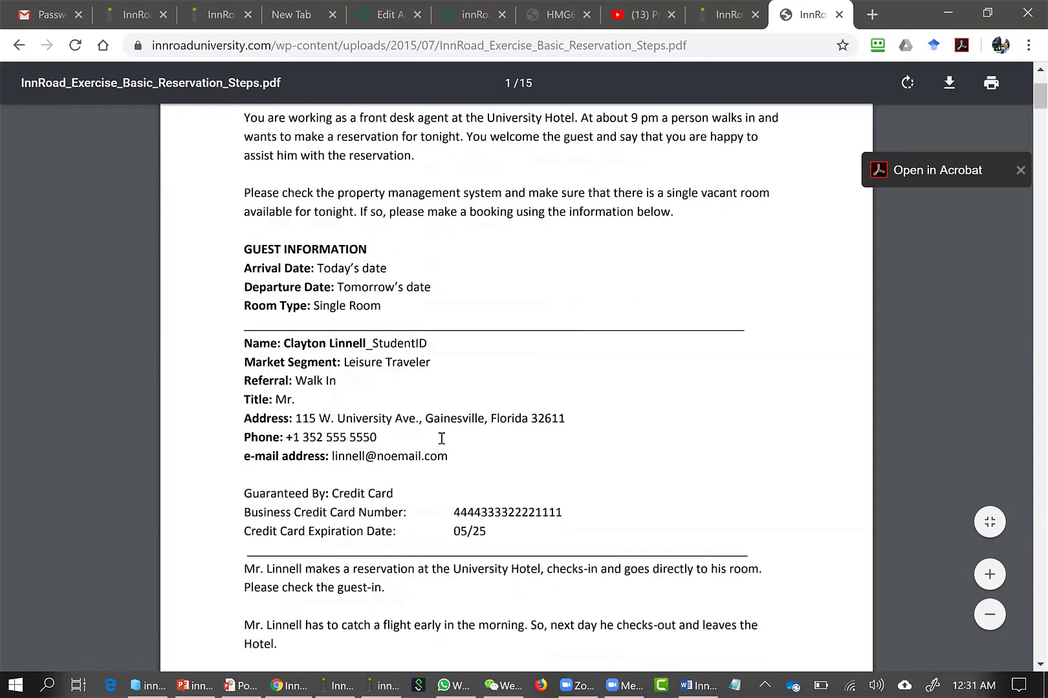